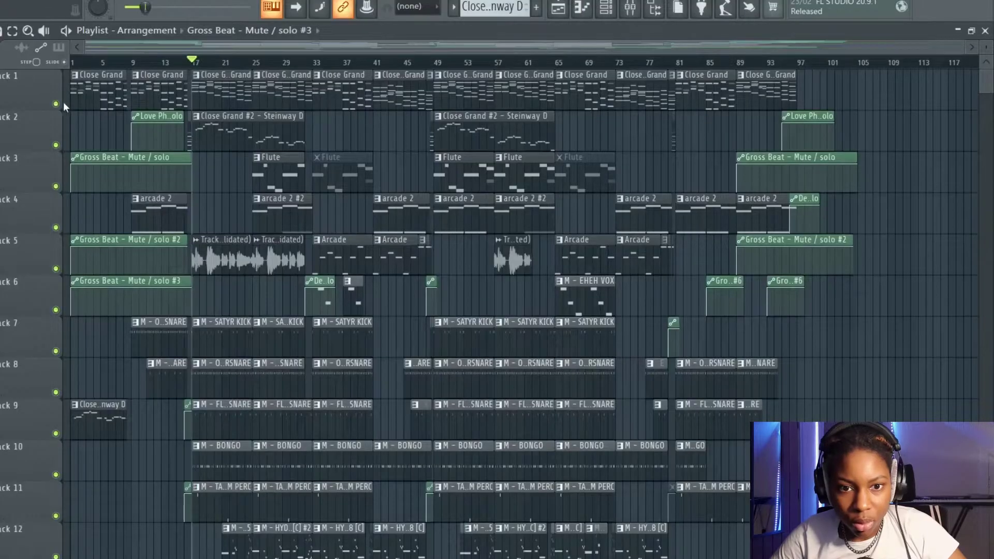
# Step: Solo track 1 in the playlist and return the playback position to bar 1
pyautogui.rightClick(56, 104)
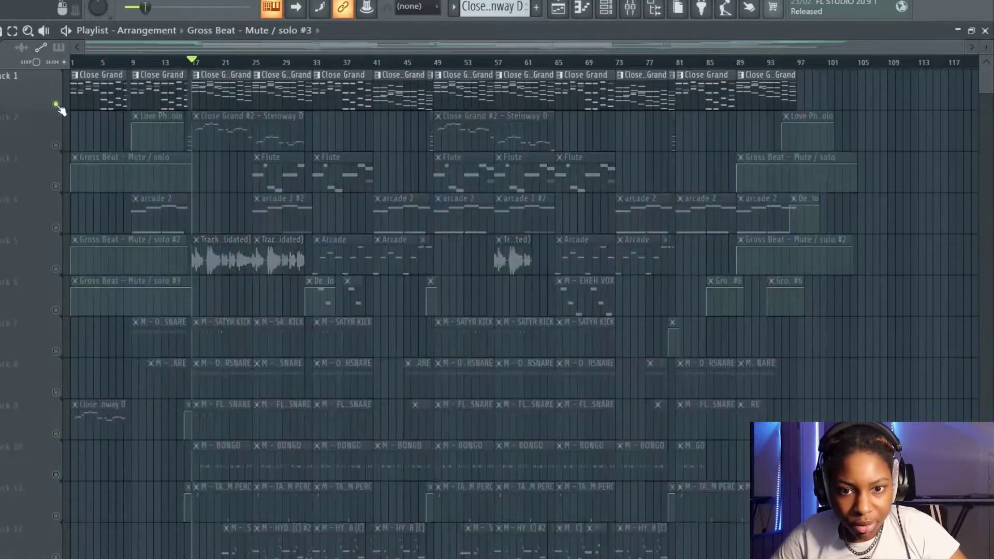
pyautogui.scroll(5, 93, 123)
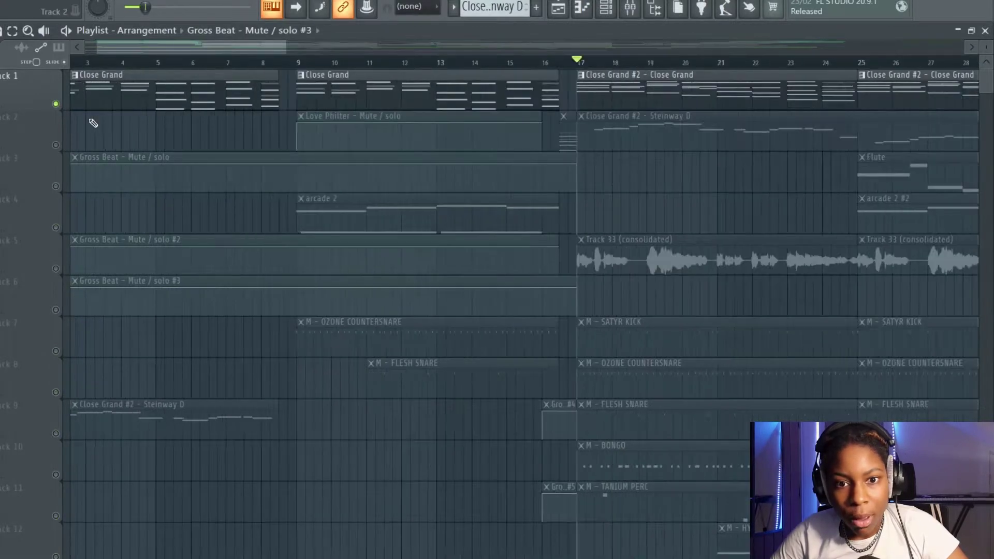
pyautogui.press('space')
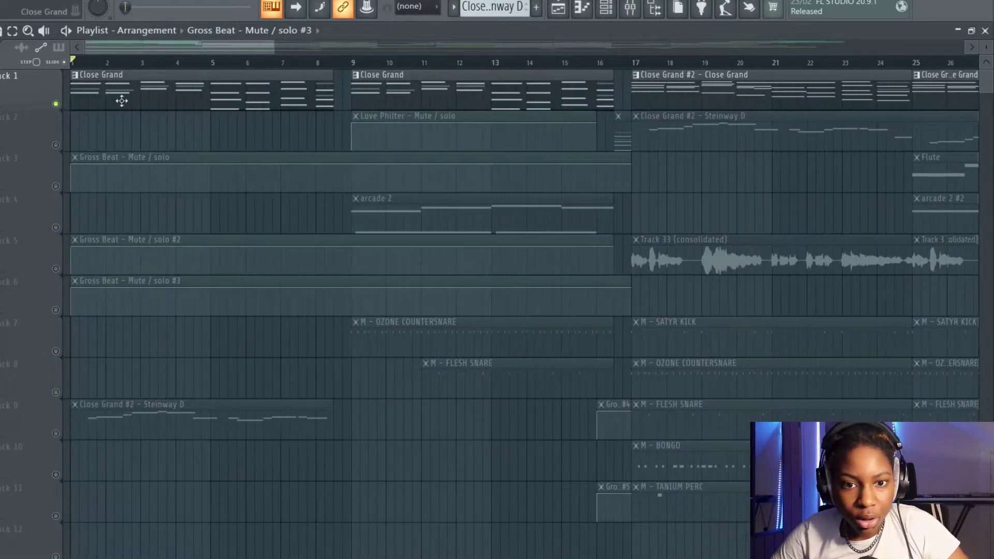
# Step: Open the first Close Grand clip on track 1 in the piano roll and play it from bar 1
pyautogui.doubleClick(121, 100)
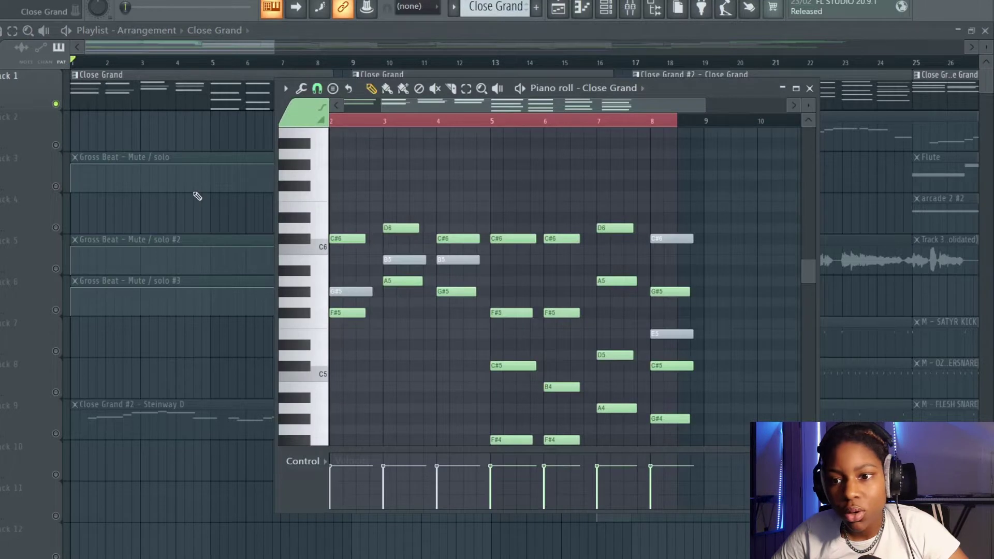
pyautogui.press('space')
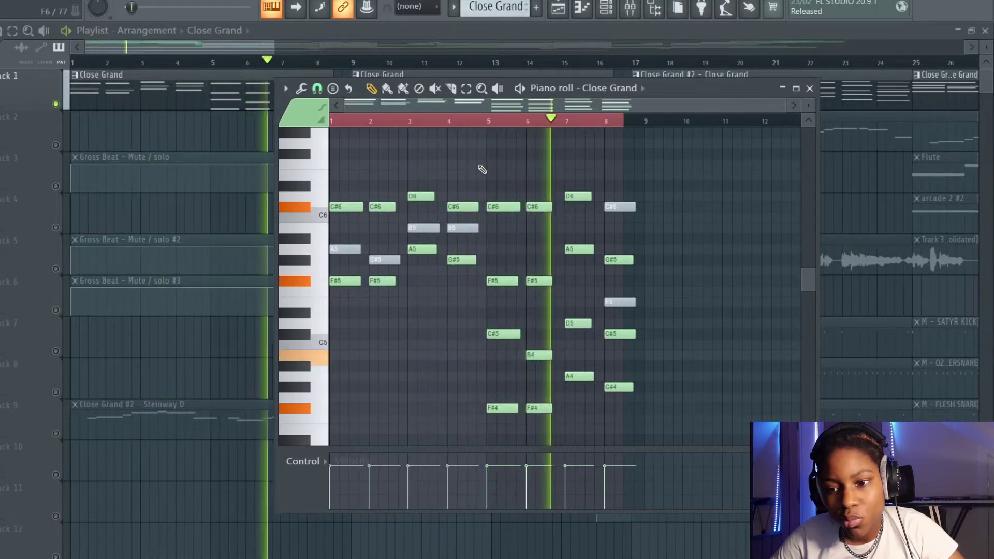
pyautogui.scroll(2, 482, 169)
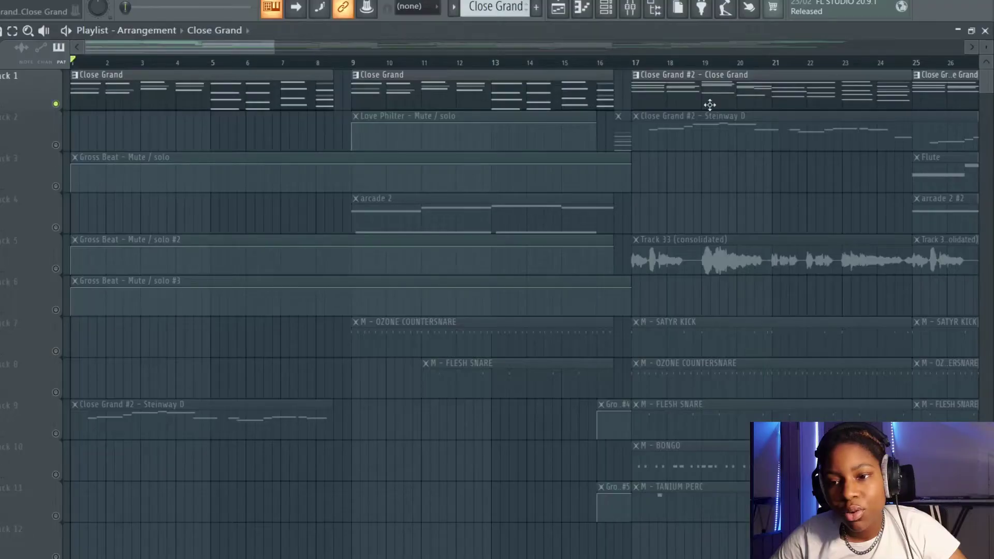
# Step: Play the Close Grand #2 clip at bar 17 with its notes shown in the piano roll, then close the editor
pyautogui.scroll(-1, 709, 105)
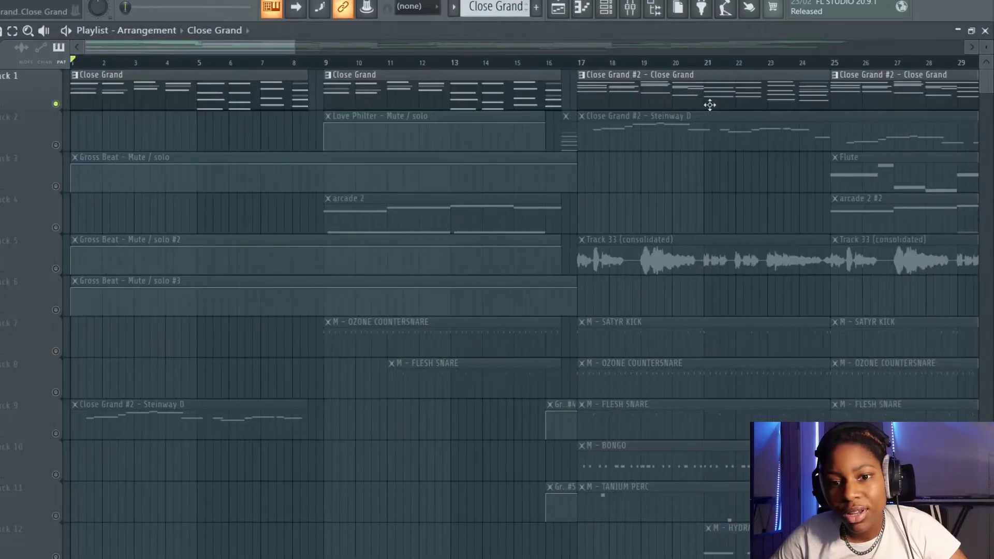
pyautogui.hscroll(2, 710, 105)
pyautogui.scroll(-1, 710, 105)
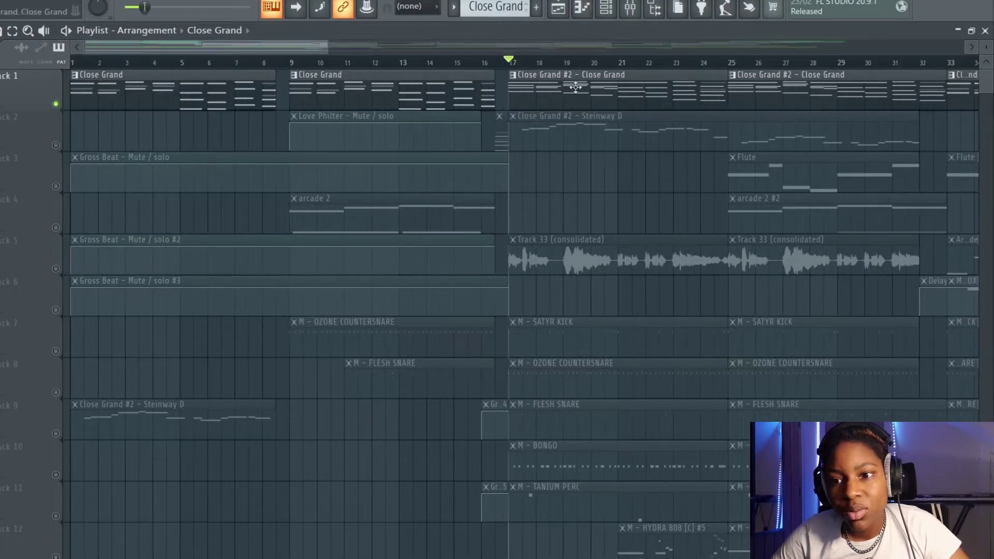
pyautogui.doubleClick(563, 97)
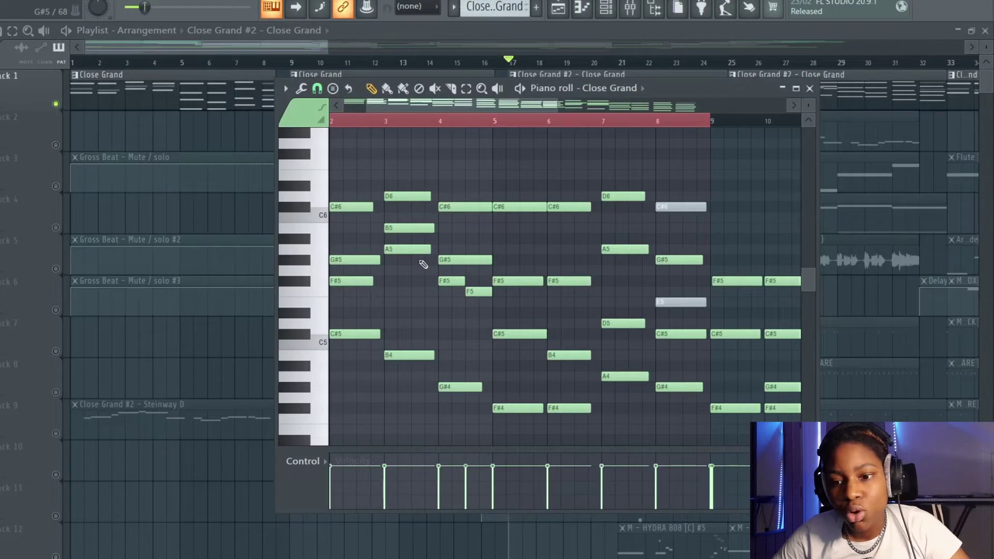
pyautogui.press('space')
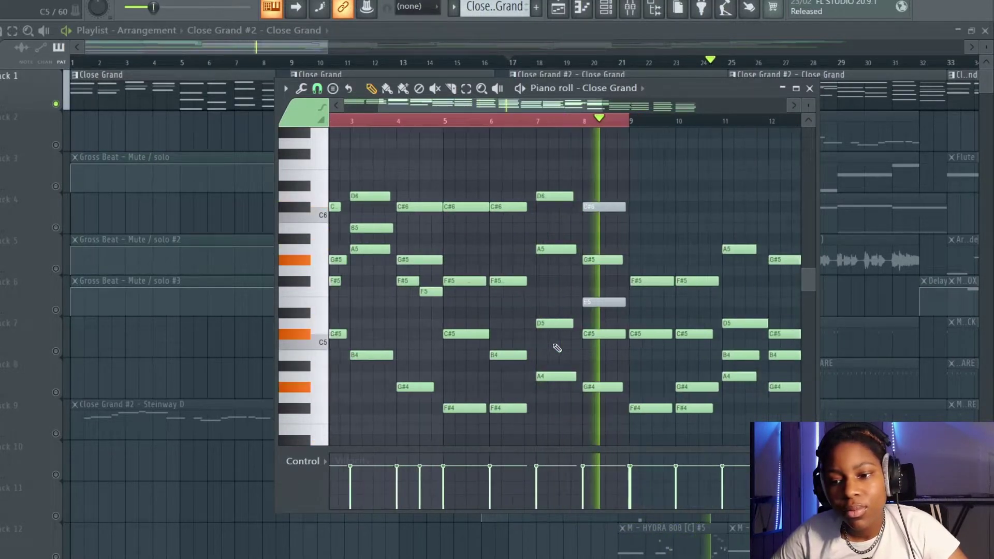
pyautogui.press('space')
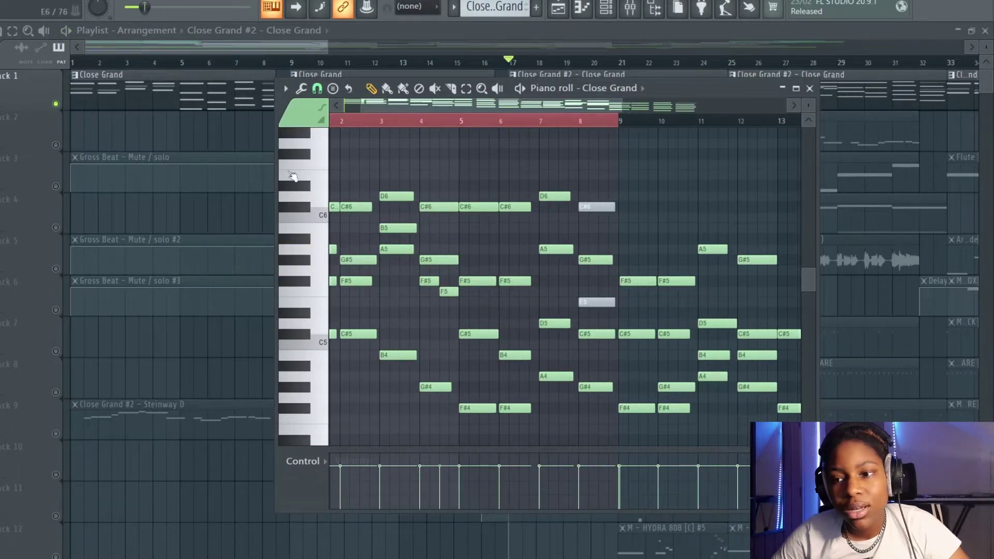
pyautogui.click(809, 88)
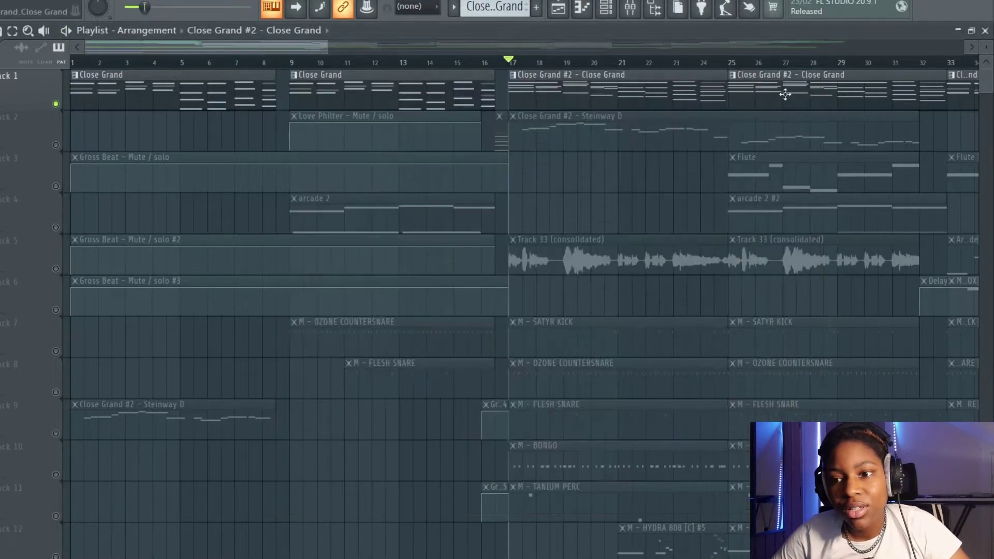
# Step: Open the Close Grand #2 clip at bar 41 in the piano roll and examine its high and low notes across both halves of the pattern
pyautogui.scroll(-3, 735, 66)
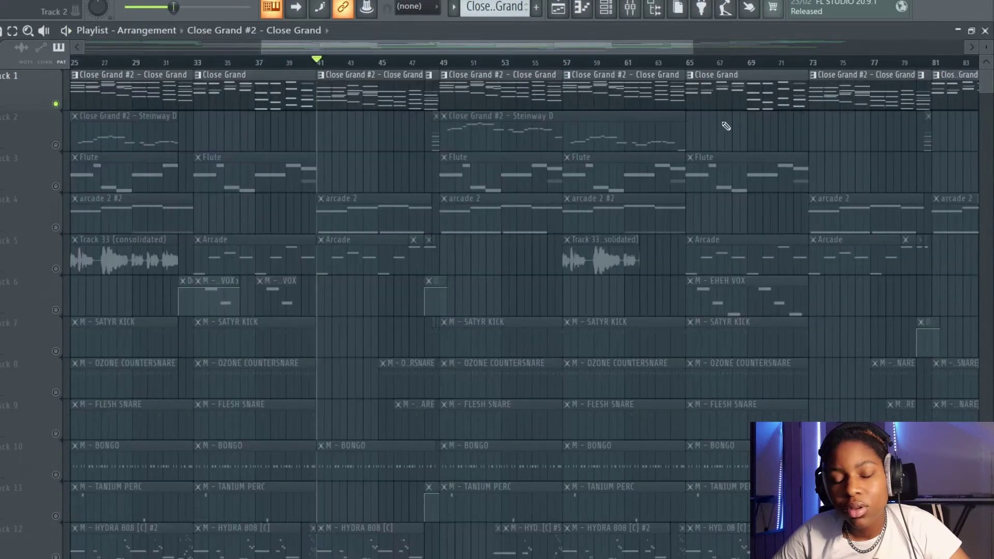
pyautogui.doubleClick(380, 81)
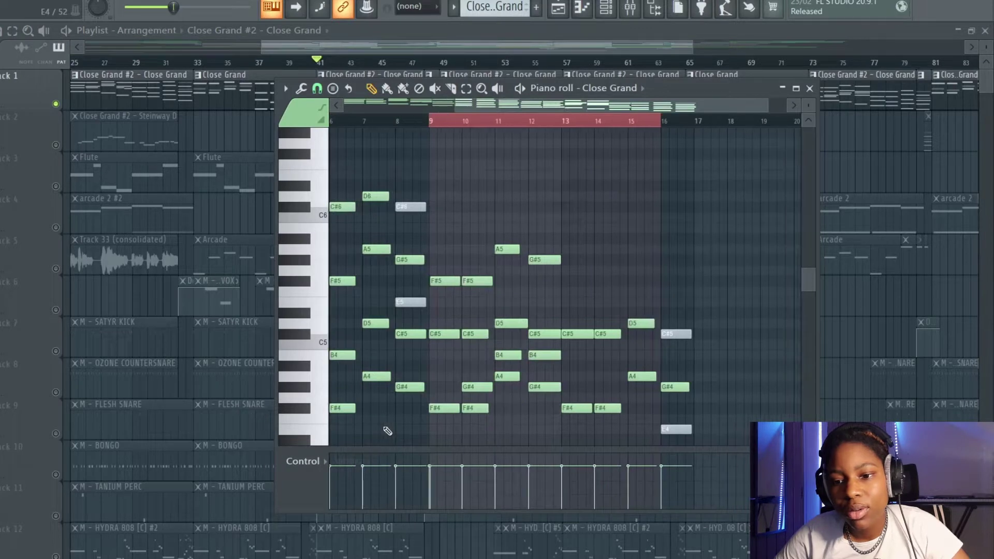
pyautogui.scroll(-4, 468, 382)
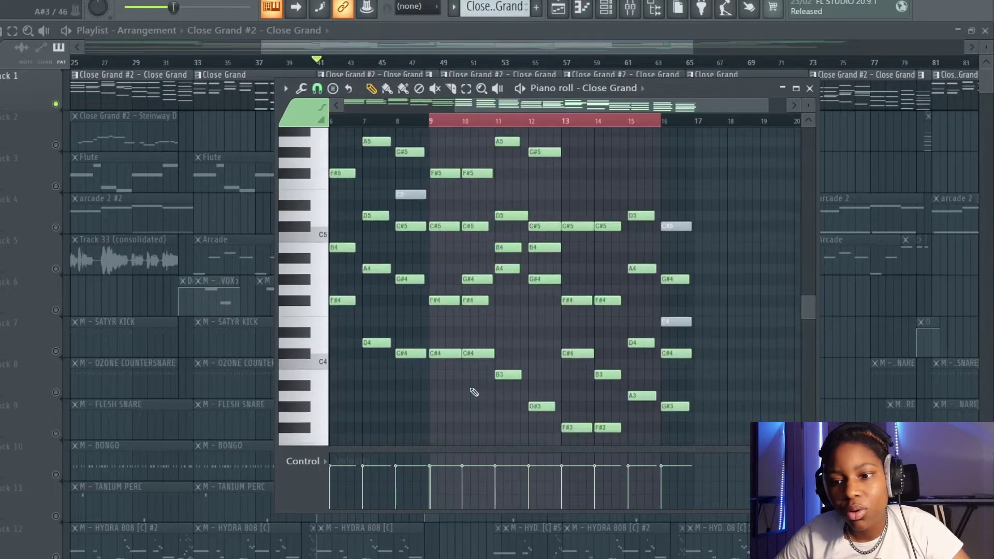
pyautogui.scroll(1, 473, 392)
pyautogui.scroll(-1, 468, 385)
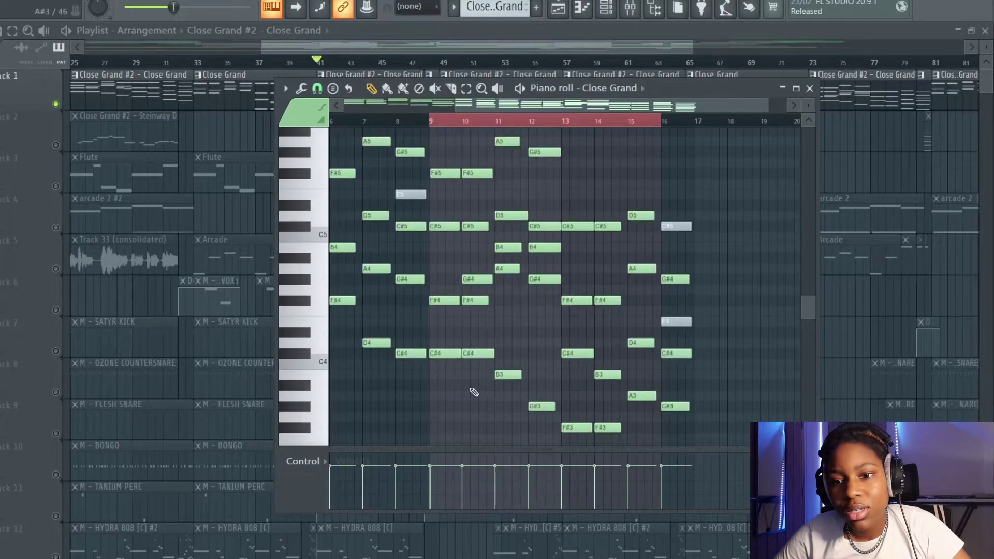
pyautogui.hscroll(-5, 471, 388)
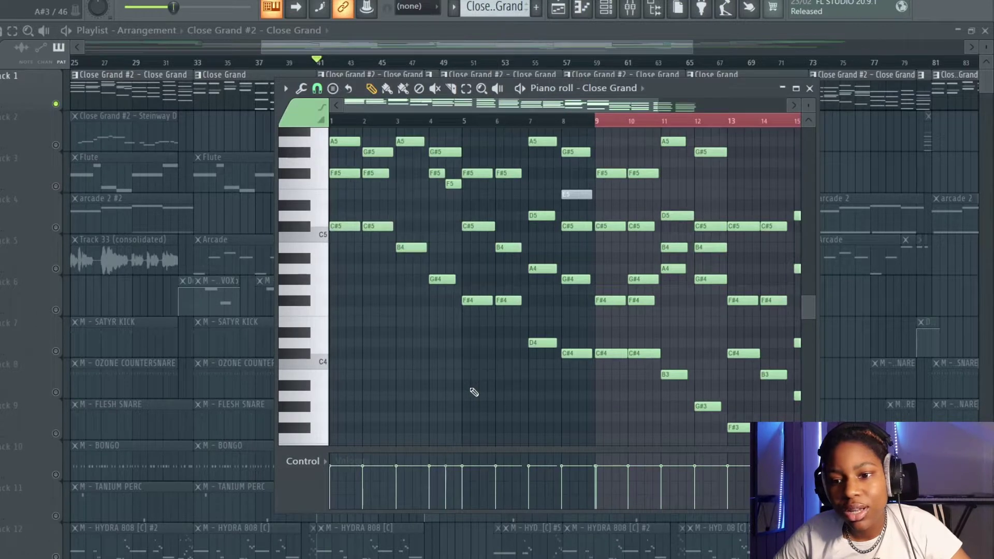
pyautogui.scroll(3, 474, 392)
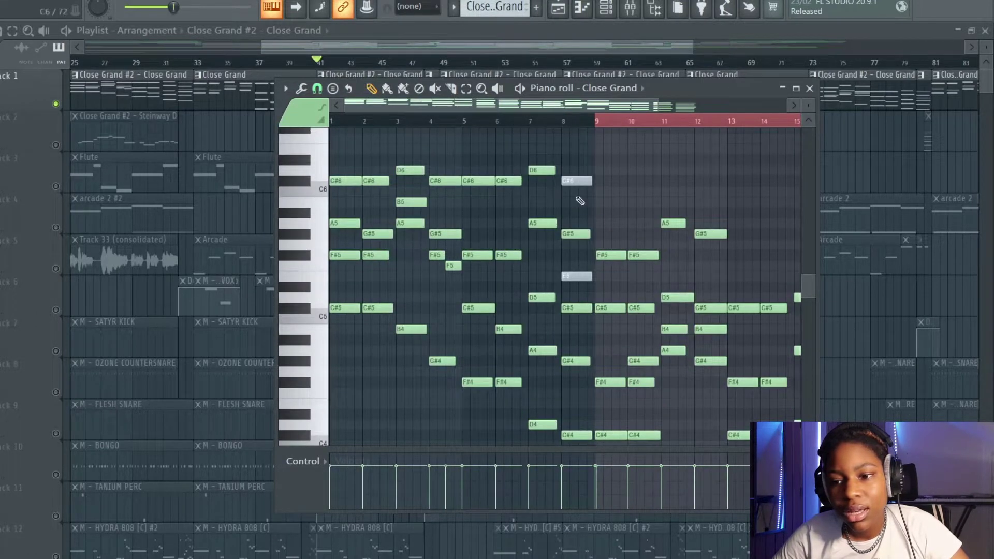
pyautogui.scroll(-1, 580, 201)
pyautogui.hscroll(5, 580, 201)
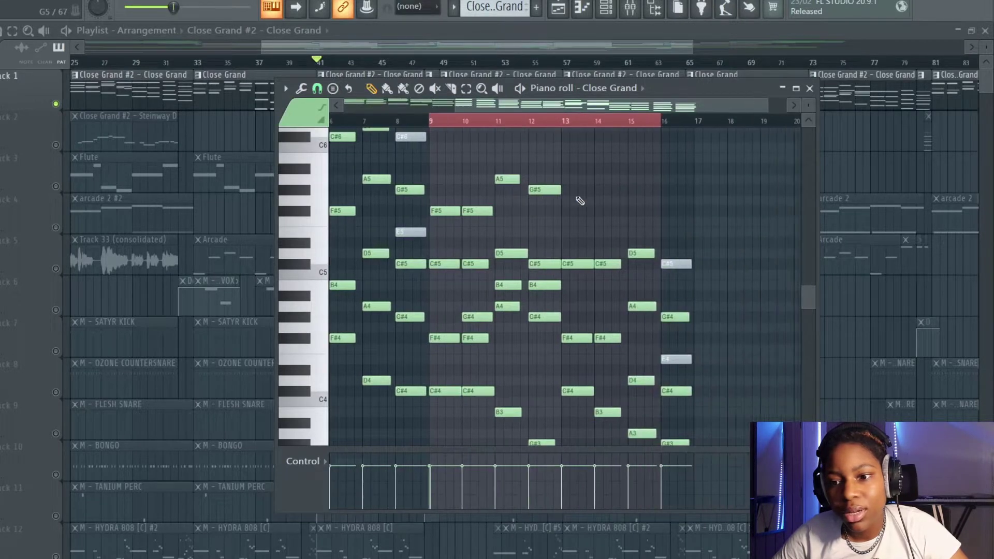
pyautogui.scroll(-3, 579, 201)
pyautogui.scroll(1, 580, 201)
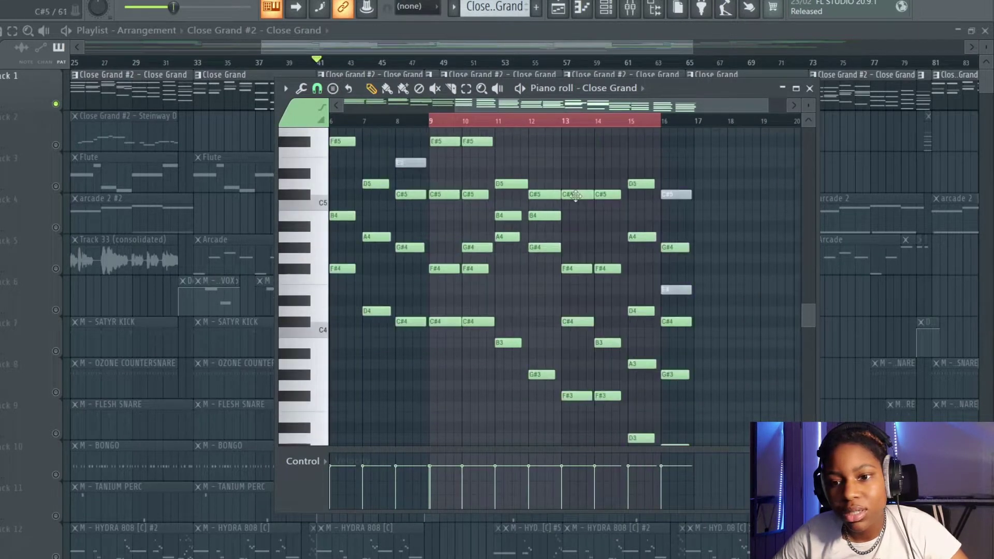
# Step: Play the Close Grand #2 section from bar 41 and follow its chords in the piano roll
pyautogui.press('space')
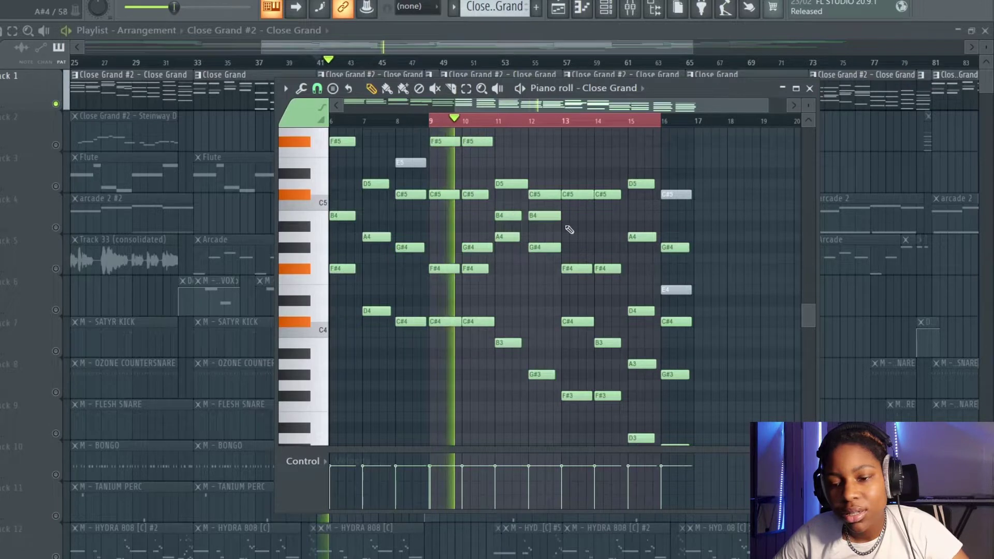
pyautogui.scroll(2, 569, 230)
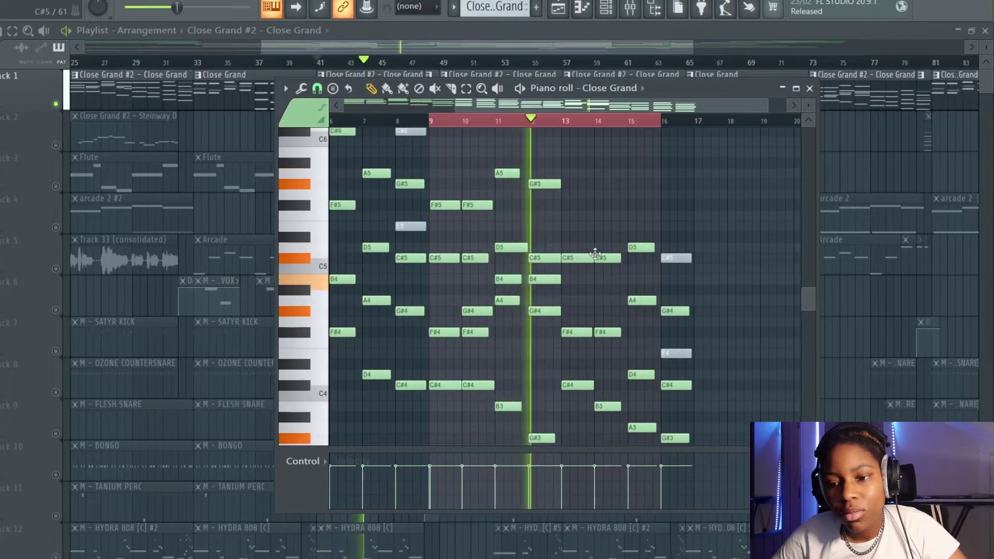
pyautogui.scroll(-2, 595, 254)
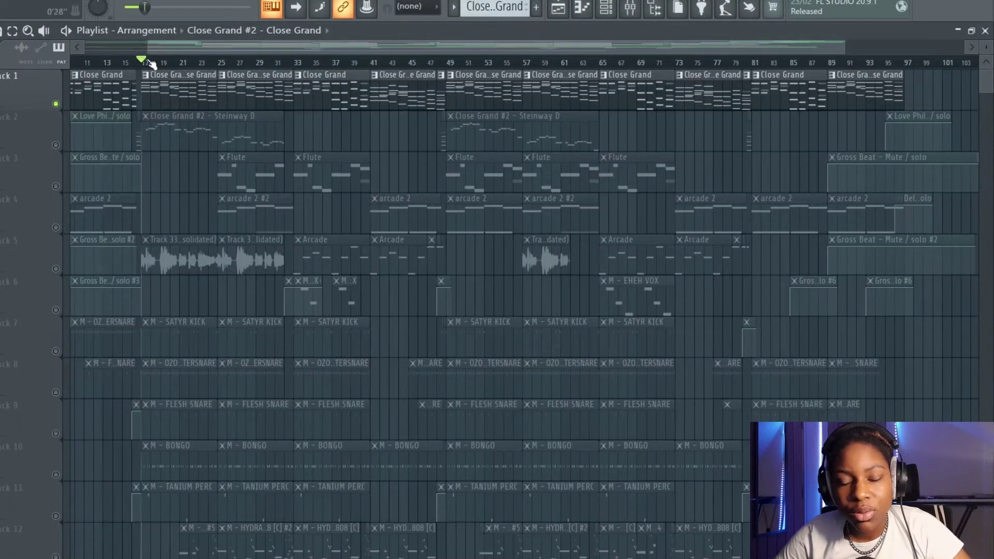
# Step: Reopen the Close Grand #2 clip at bar 17, review its chord notes in the piano roll and close it
pyautogui.doubleClick(158, 98)
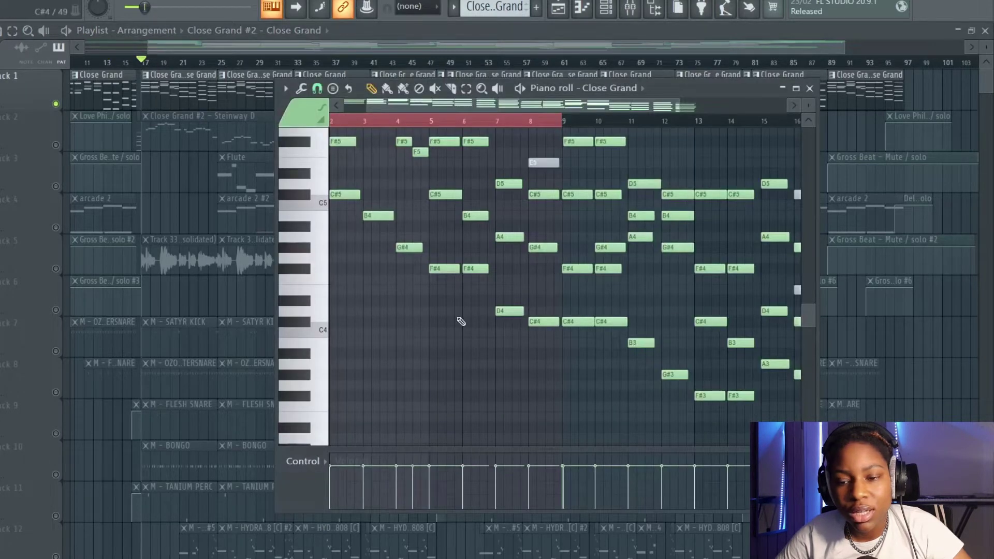
pyautogui.scroll(4, 460, 320)
pyautogui.scroll(-4, 461, 321)
pyautogui.scroll(1, 461, 320)
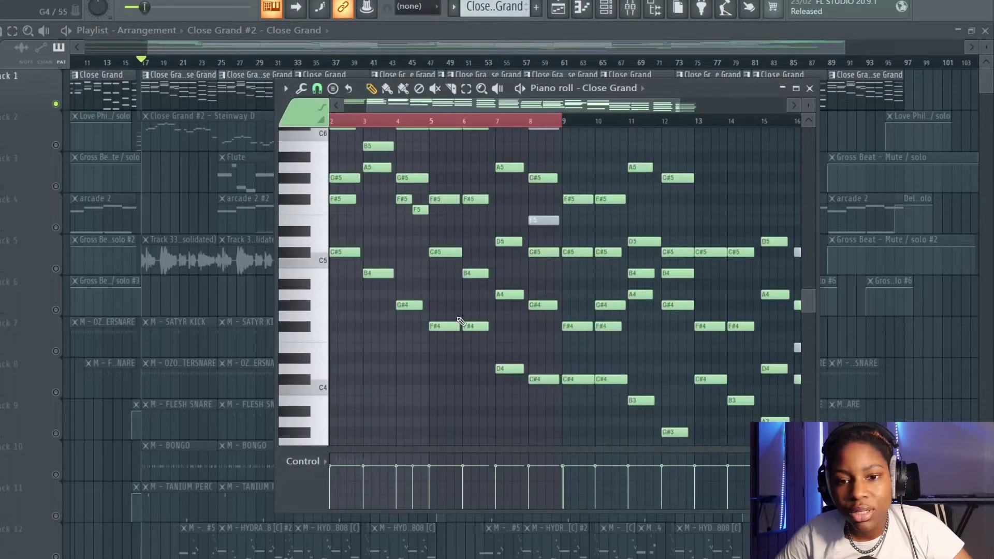
pyautogui.press('F7')
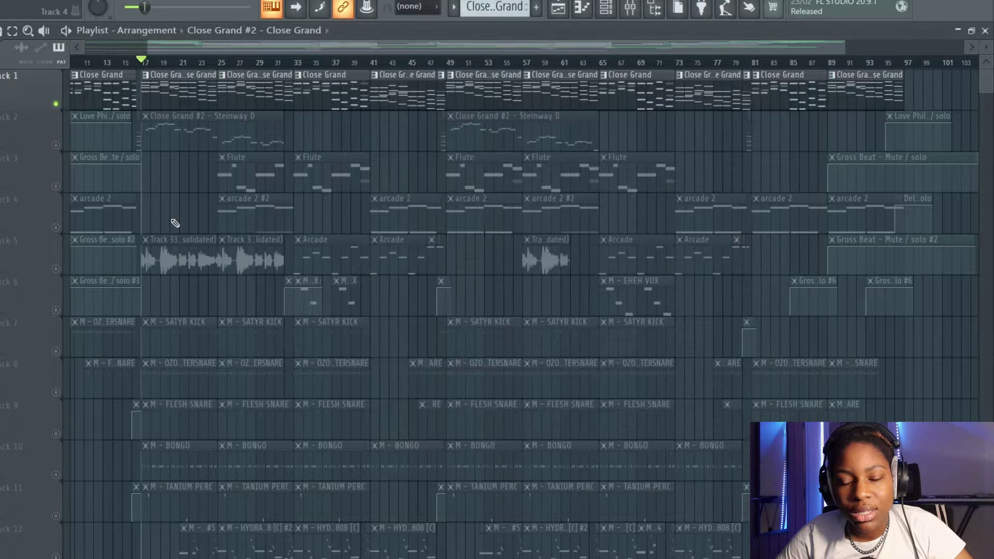
# Step: Set the playback position to bar 33, review the Close Grand clip there in the piano roll and close it
pyautogui.click(301, 66)
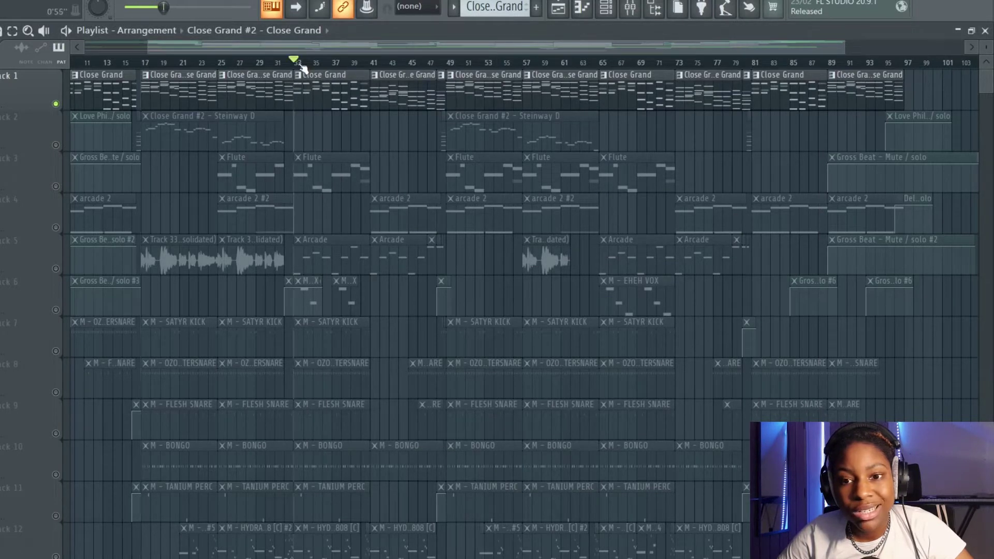
pyautogui.doubleClick(322, 96)
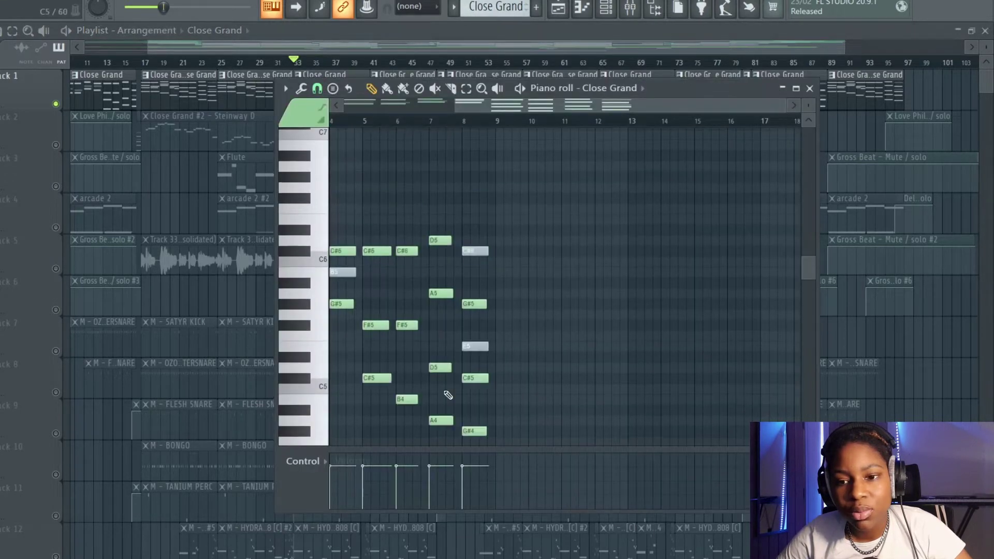
pyautogui.hscroll(-2, 444, 390)
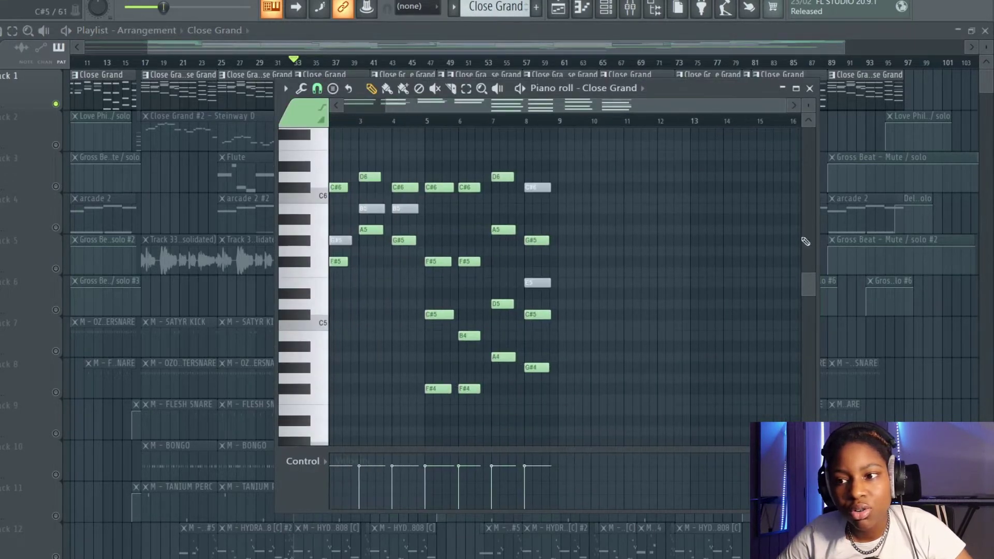
pyautogui.click(809, 88)
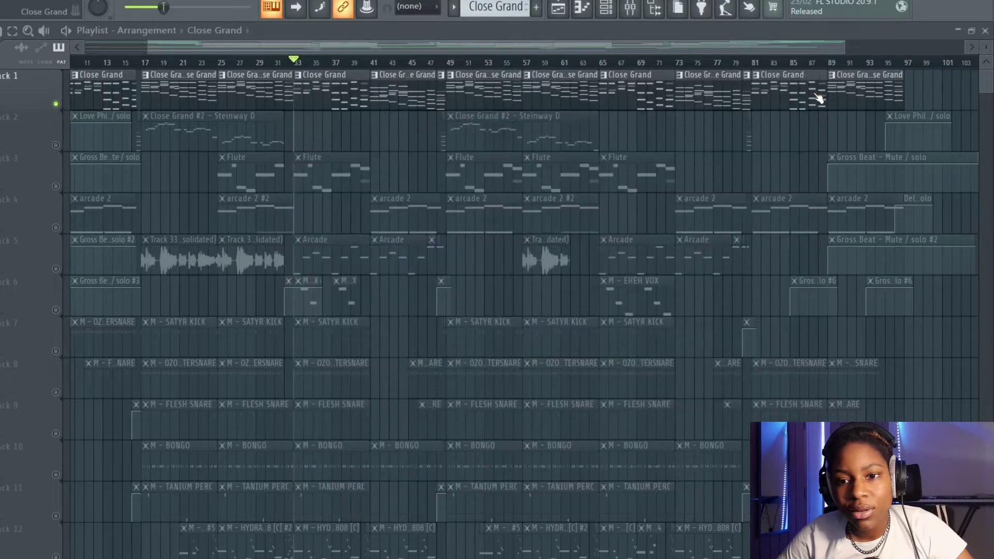
# Step: Review the lower notes and second half of the Close Grand #2 clip at bar 49 in the piano roll, then close it
pyautogui.doubleClick(470, 87)
pyautogui.scroll(-3, 443, 253)
pyautogui.hscroll(6, 444, 254)
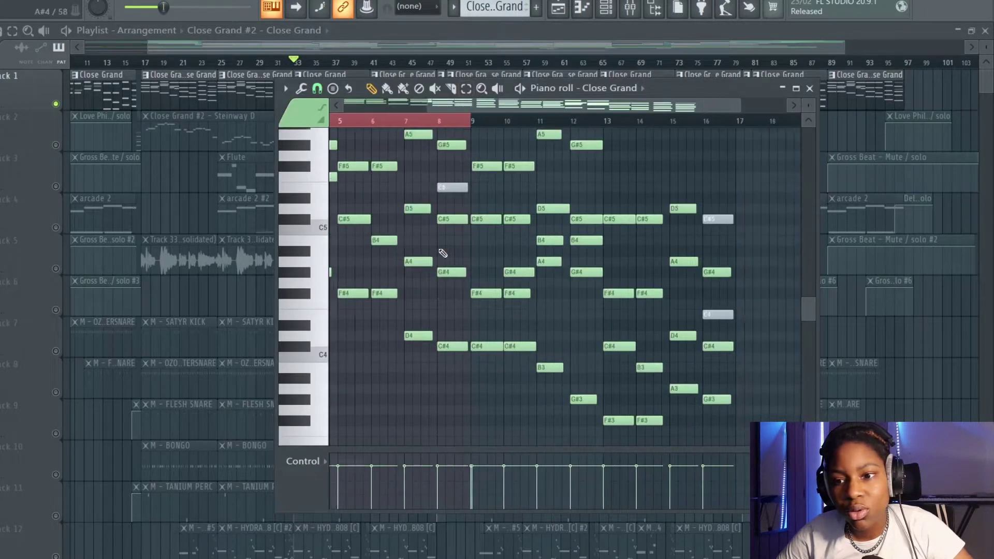
pyautogui.click(419, 122)
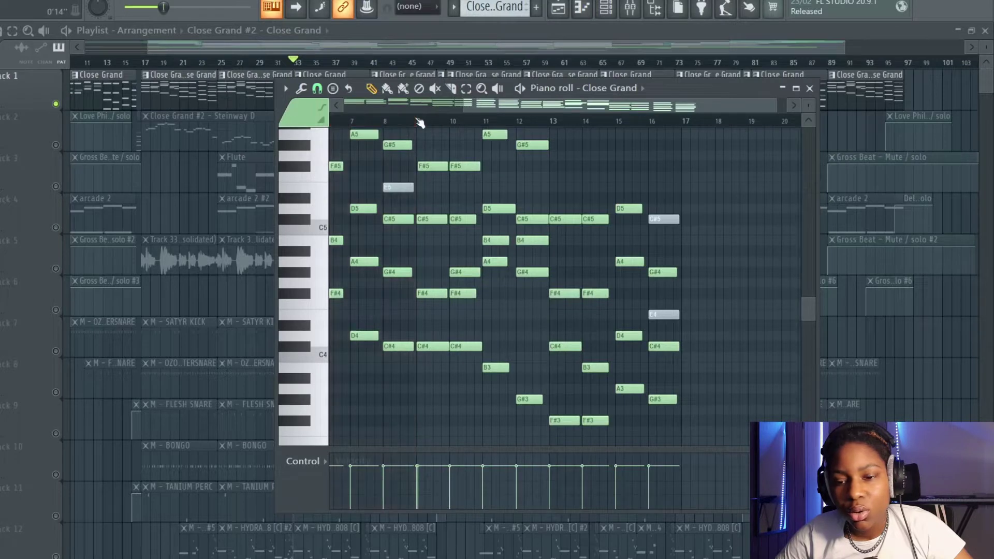
pyautogui.click(654, 43)
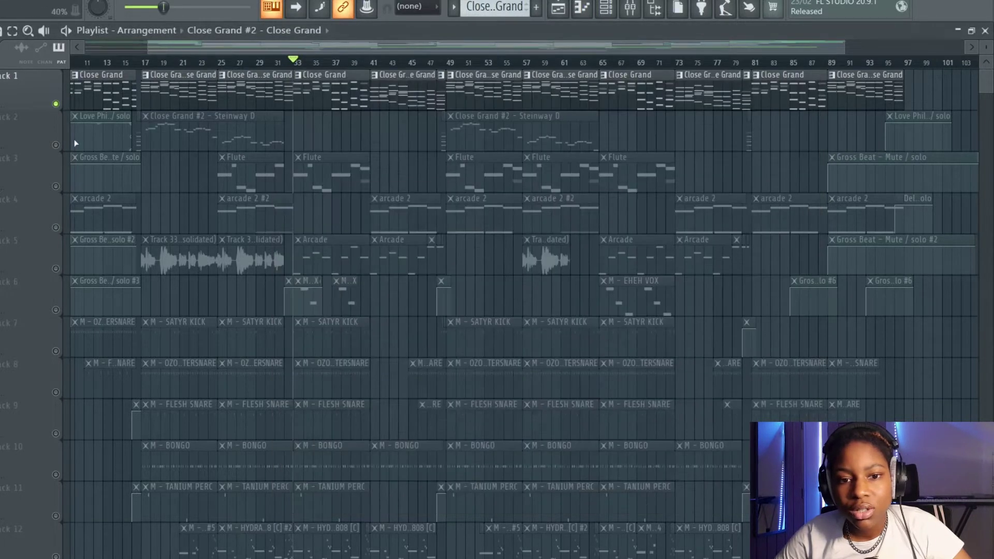
# Step: Unmute track 2 alongside track 1 and set the playback position to bar 17
pyautogui.click(56, 146)
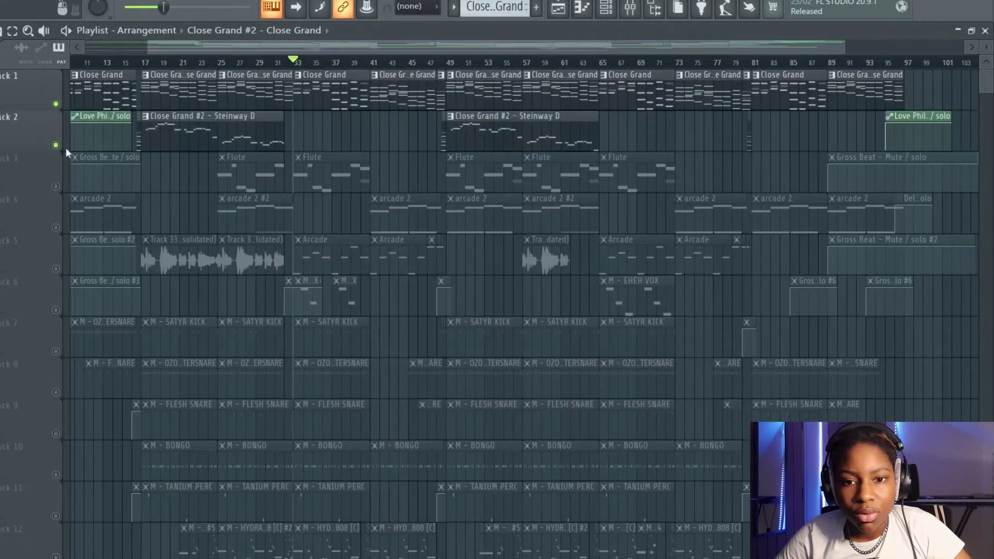
pyautogui.click(160, 64)
pyautogui.moveTo(153, 64); pyautogui.dragTo(148, 64)
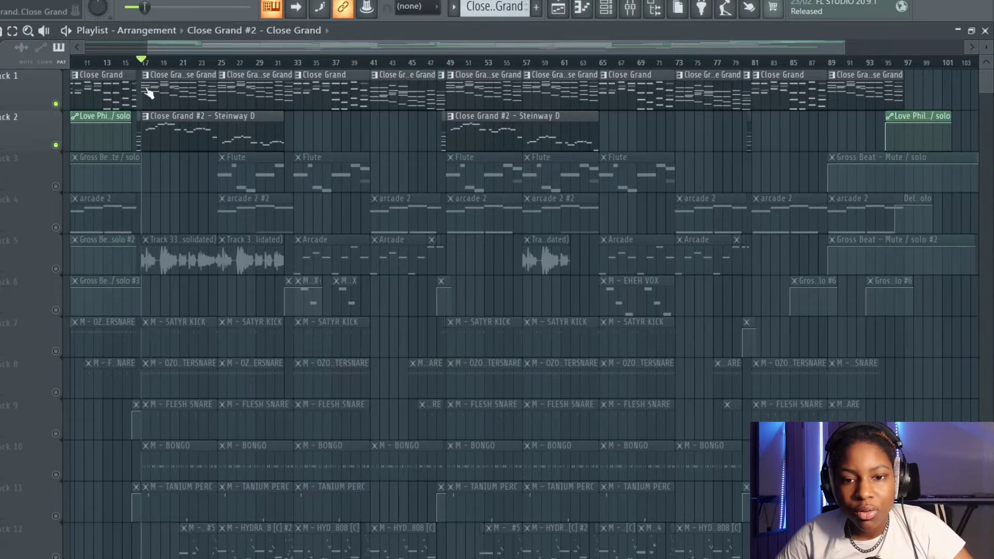
# Step: Open the Steinway D clip at bar 17 in the piano roll and follow its melody notes through the second half
pyautogui.doubleClick(163, 139)
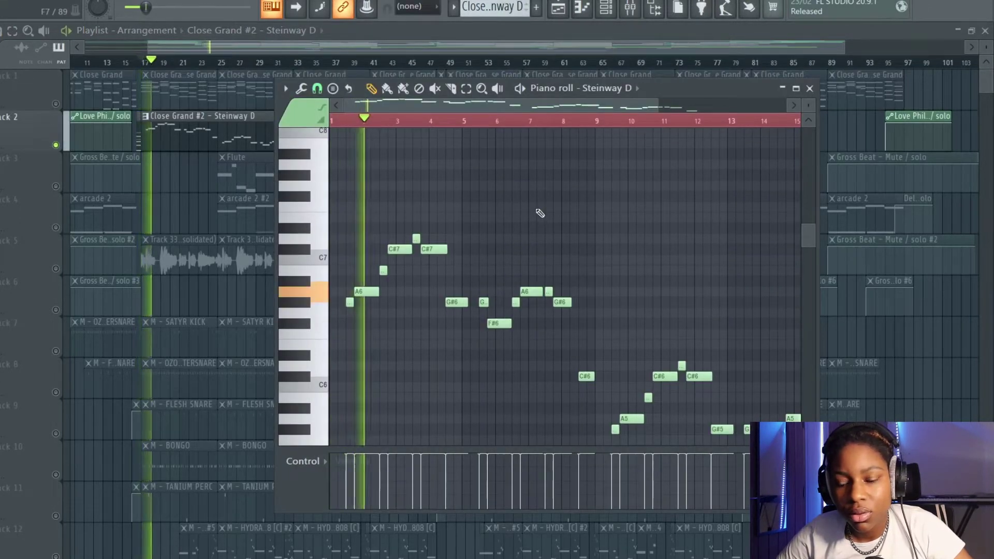
pyautogui.scroll(-2, 539, 214)
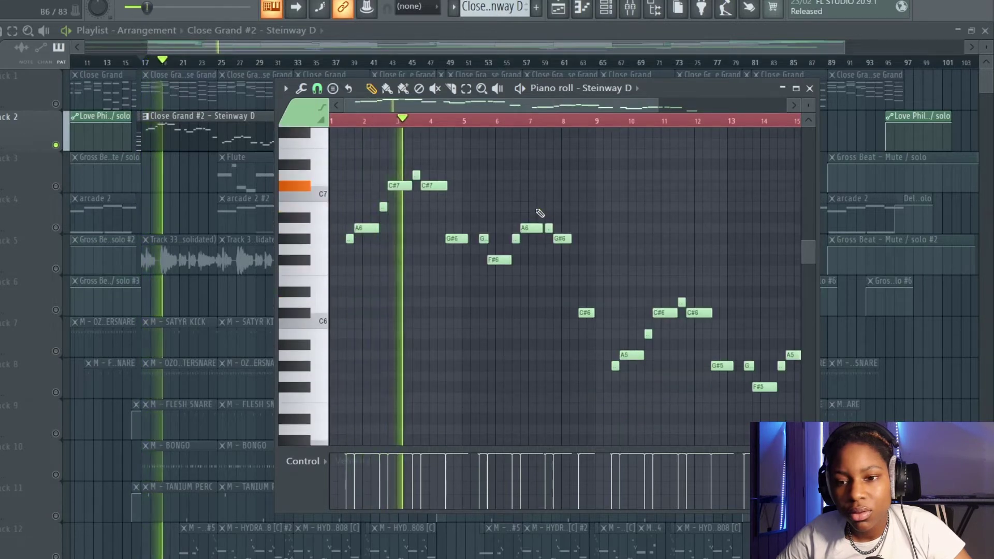
pyautogui.scroll(2, 539, 213)
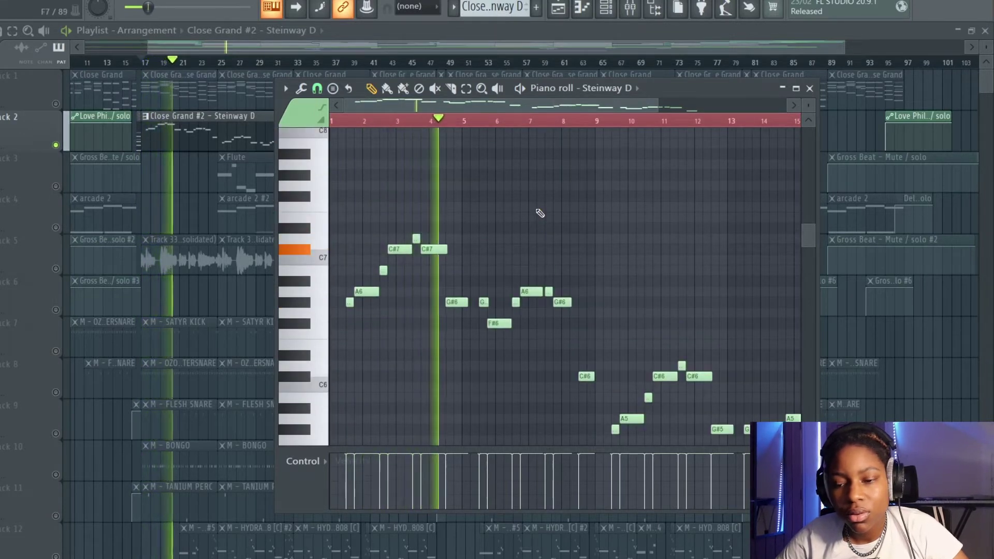
pyautogui.scroll(-1, 540, 213)
pyautogui.scroll(-1, 540, 213)
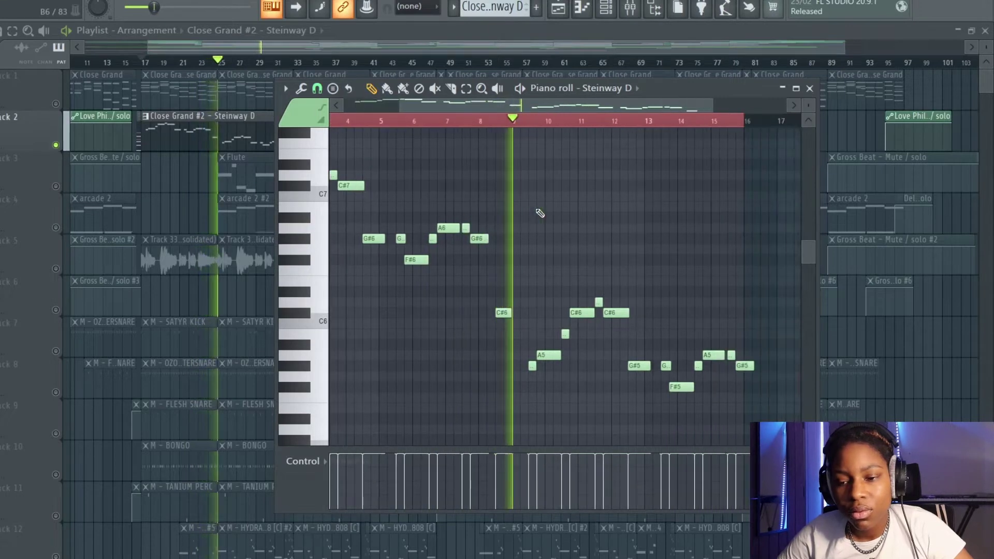
pyautogui.scroll(-3, 540, 212)
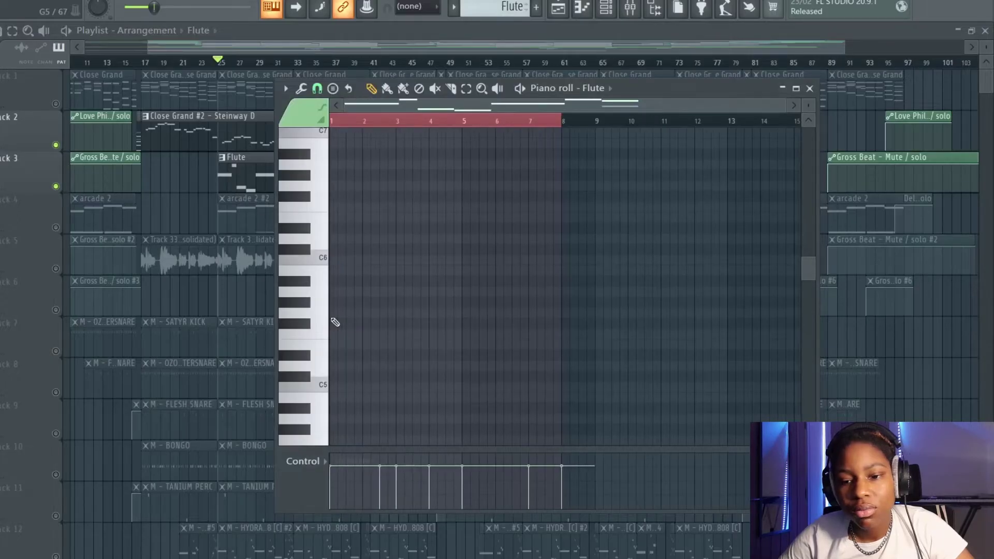
# Step: Review the Flute clip's notes in the piano roll while playing it from bar 25
pyautogui.scroll(-10, 401, 329)
pyautogui.press('space')
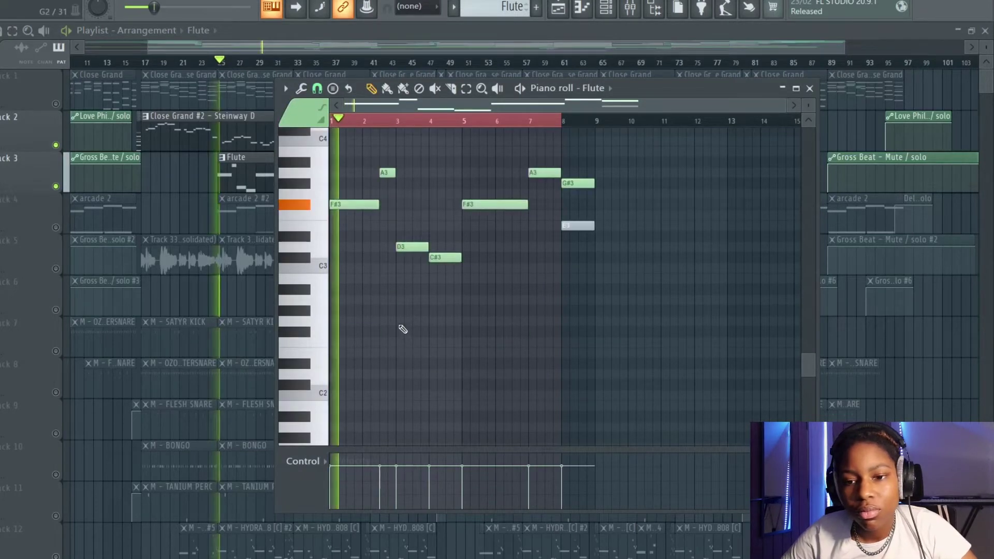
pyautogui.scroll(3, 452, 295)
pyautogui.keyDown('ctrl'); pyautogui.scroll(1, 452, 295); pyautogui.keyUp('ctrl')
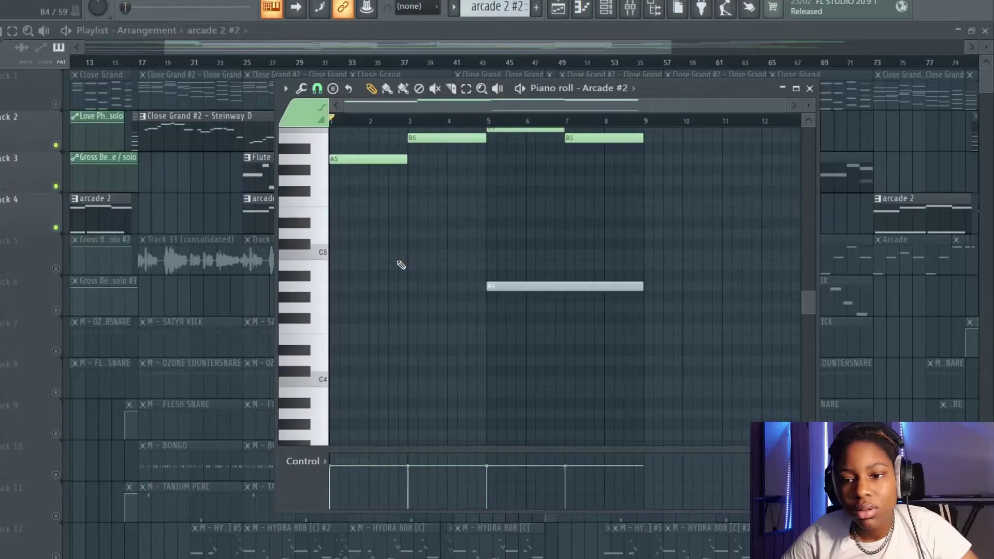
# Step: Play and review the arcade 2 #2 notes in the piano roll, and close the Arcade plugin showing the Easier Said Than Done kit
pyautogui.scroll(4, 401, 265)
pyautogui.press('space')
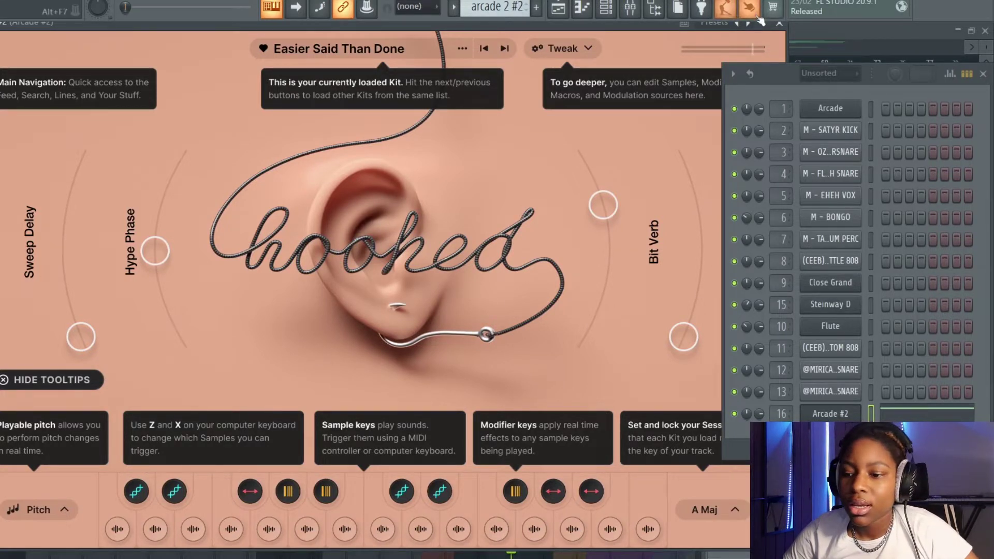
pyautogui.click(778, 24)
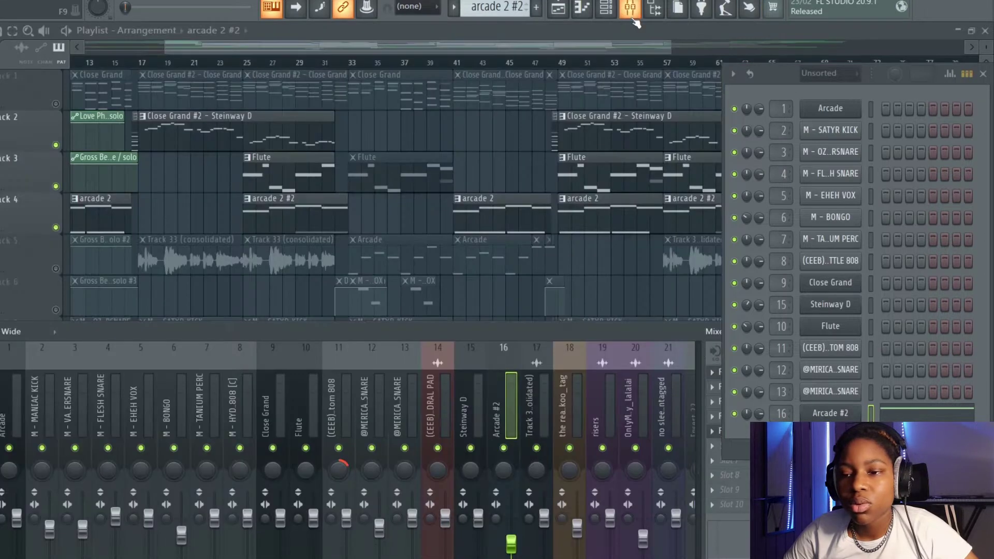
# Step: Bring up the mixer and move the channel rack aside to uncover the Arcade #2 effect slots
pyautogui.click(631, 11)
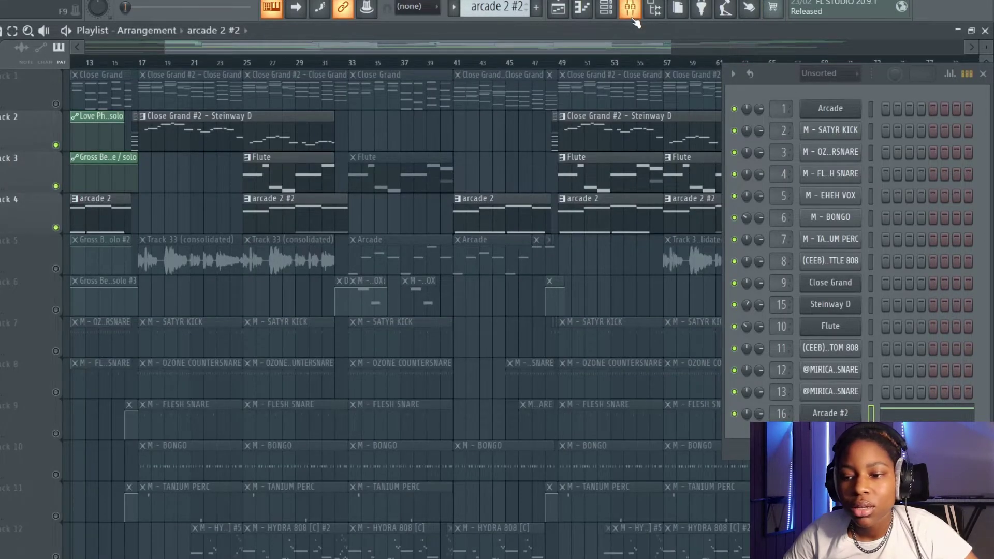
pyautogui.click(631, 16)
pyautogui.moveTo(778, 74); pyautogui.dragTo(881, 1)
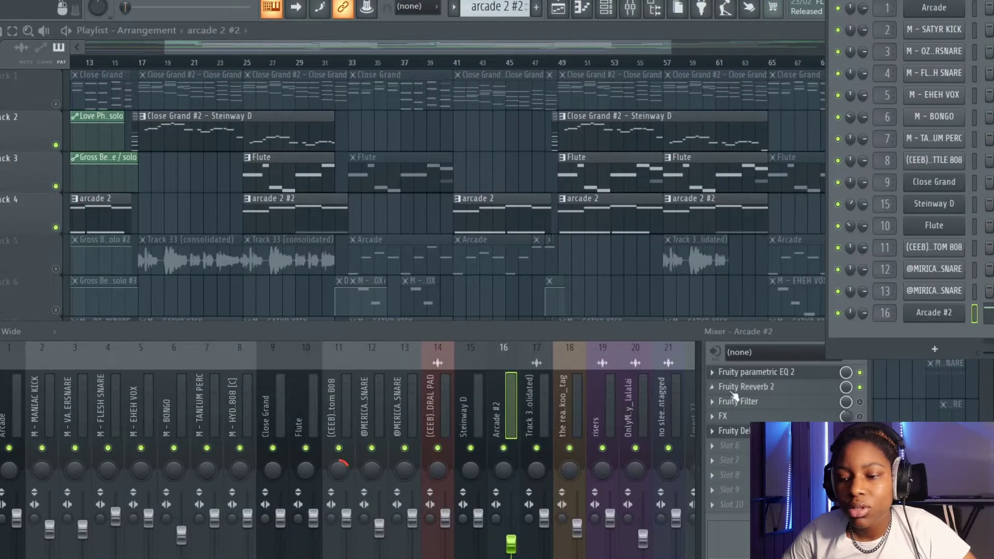
# Step: Examine Fruity parametric EQ 2, Fruity Reeverb 2 and Fruity Filter on the Arcade #2 mixer track, then close them and the mixer
pyautogui.click(747, 377)
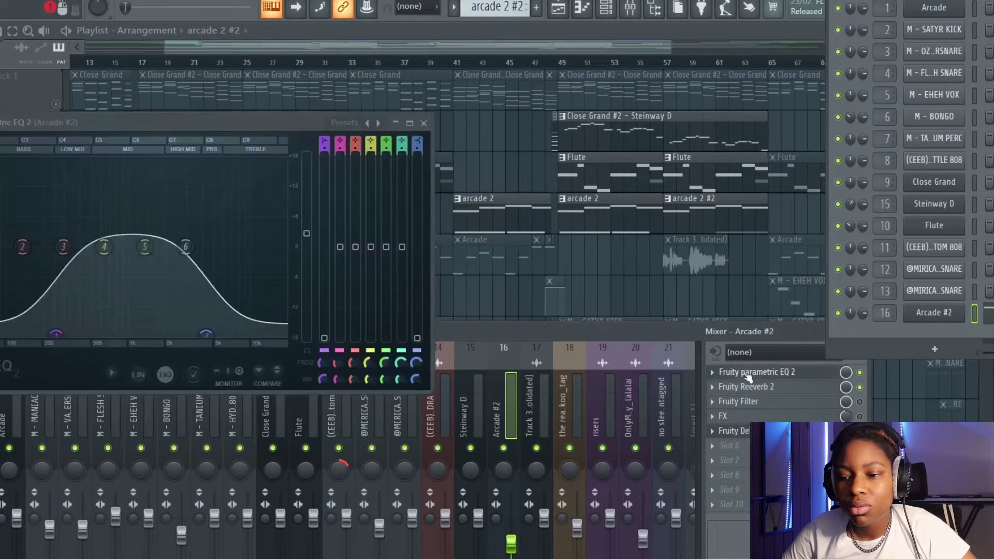
pyautogui.press('space')
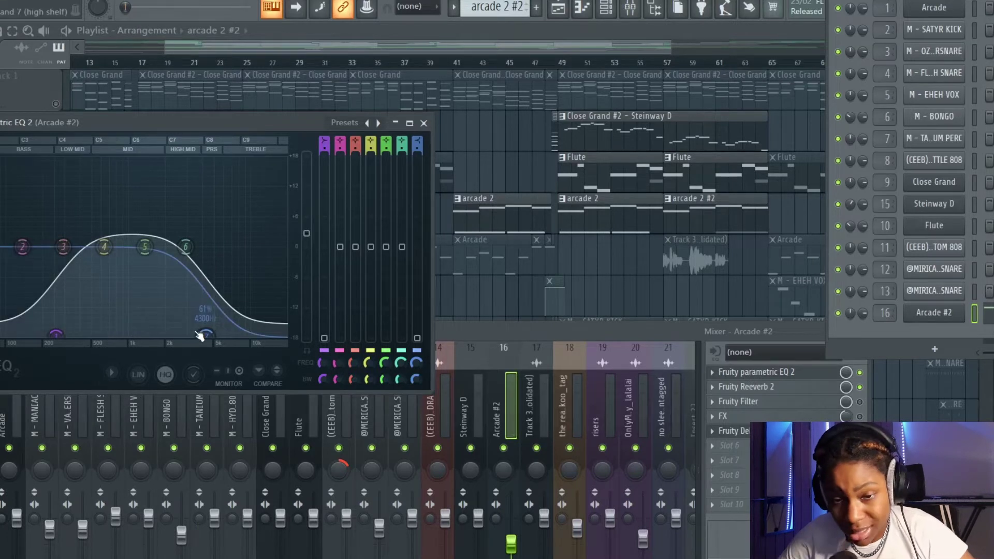
pyautogui.click(756, 387)
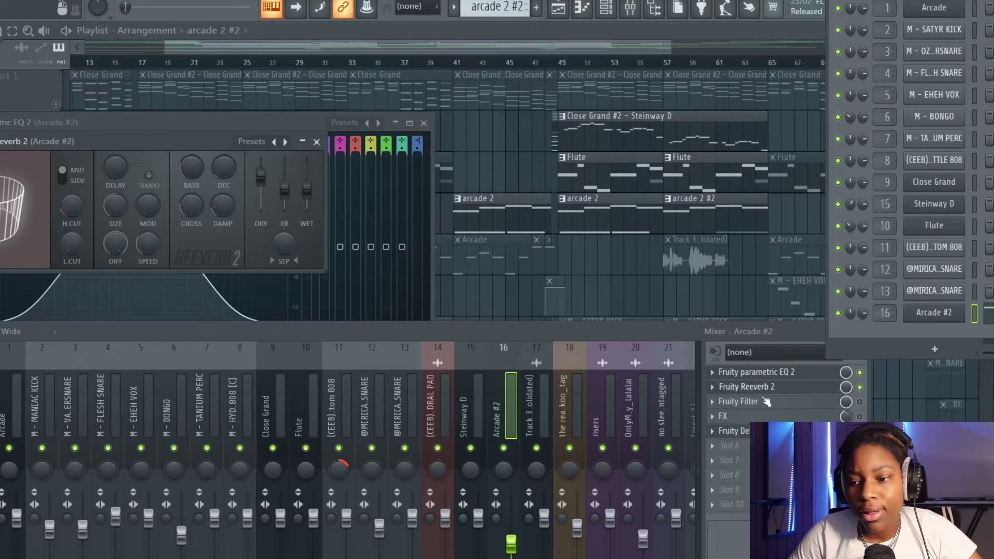
pyautogui.click(769, 408)
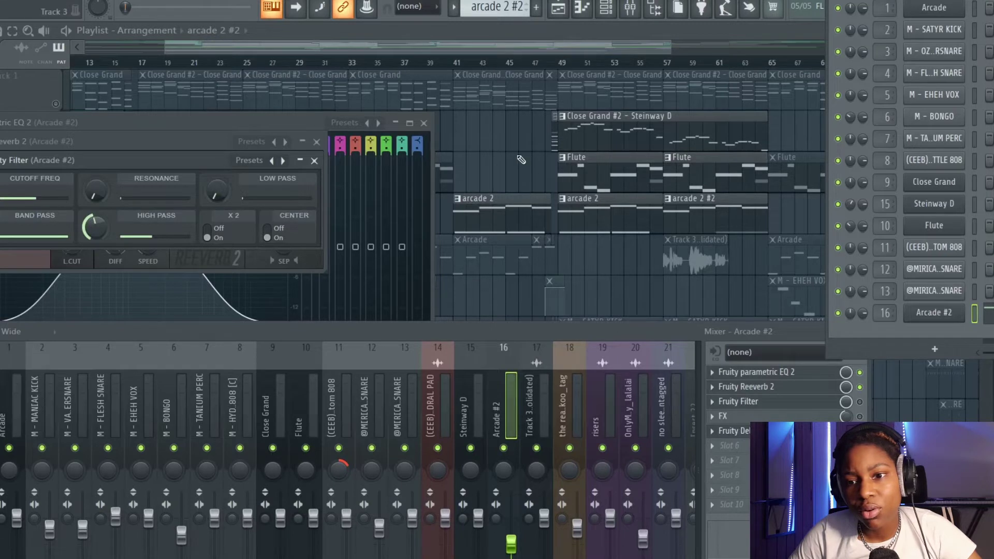
pyautogui.click(303, 143)
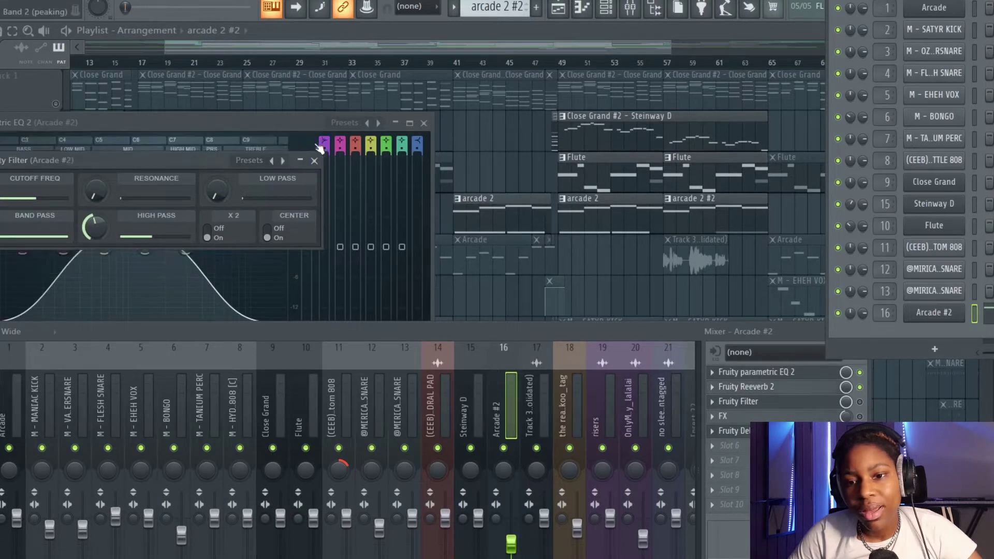
pyautogui.click(315, 161)
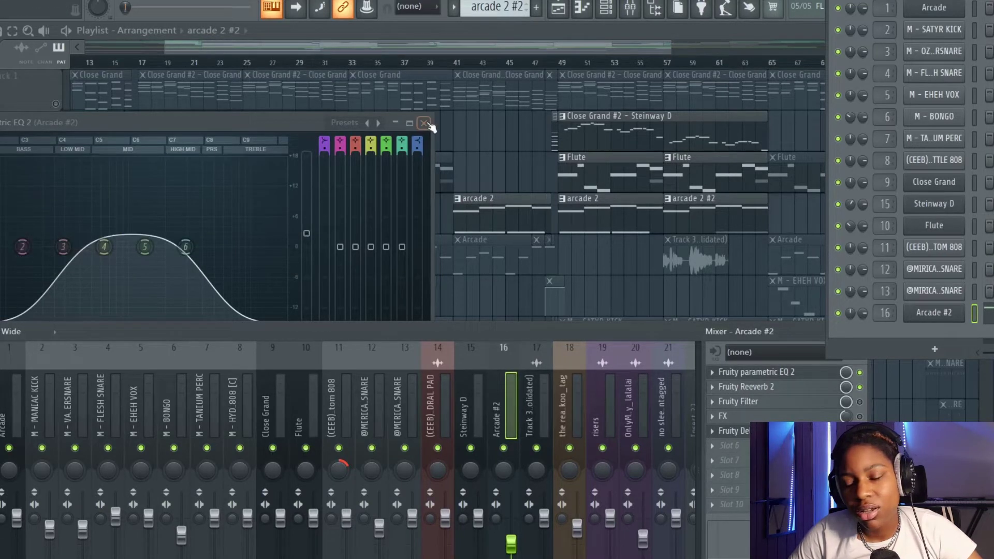
pyautogui.click(424, 123)
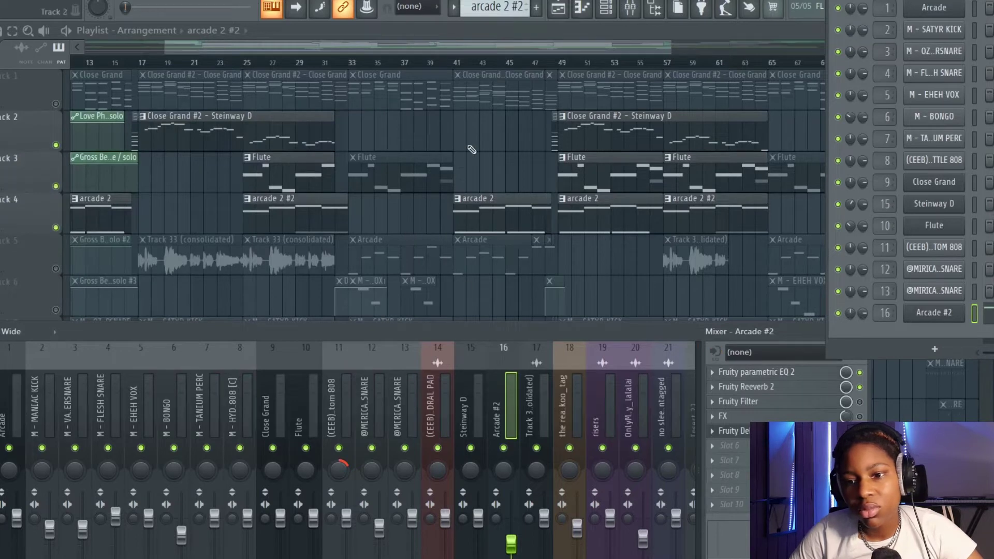
pyautogui.press('F9')
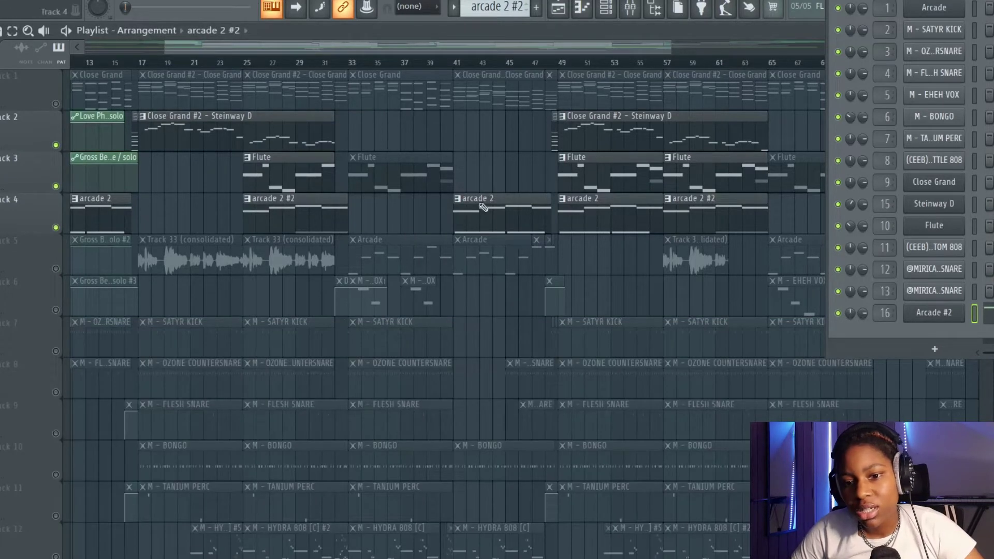
# Step: Unmute track 5, mute tracks 2, 3 and 4, and play the Track 33 audio clip from bar 25
pyautogui.click(56, 269)
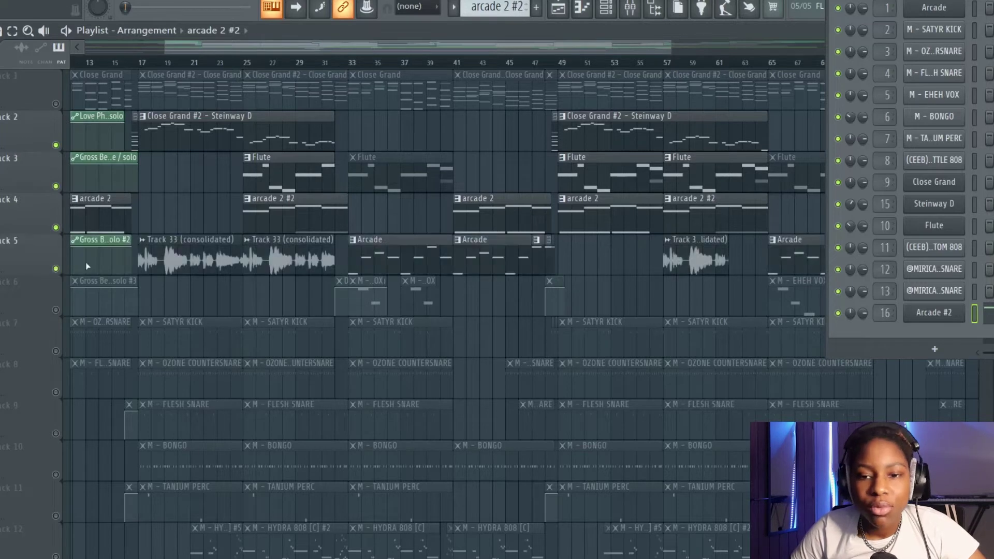
pyautogui.click(249, 64)
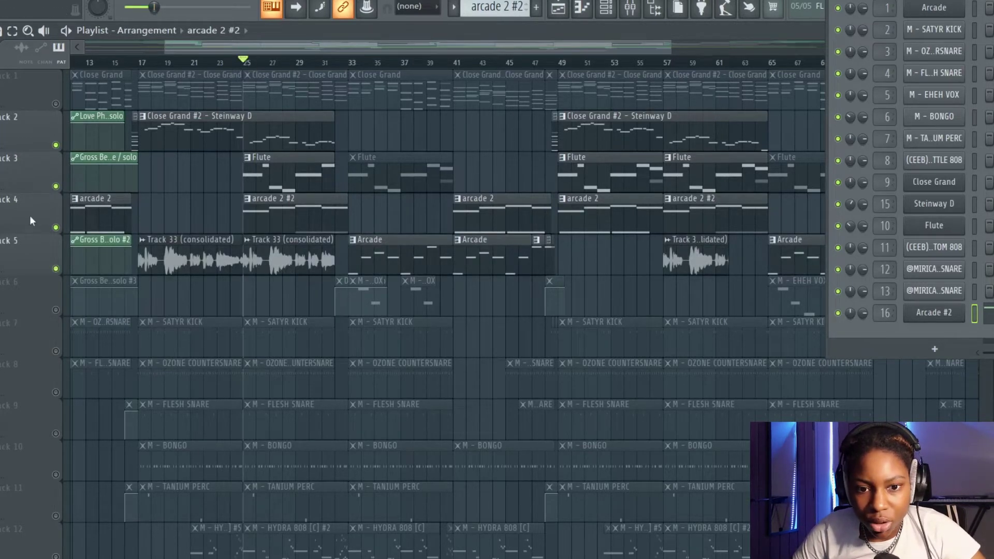
pyautogui.click(56, 227)
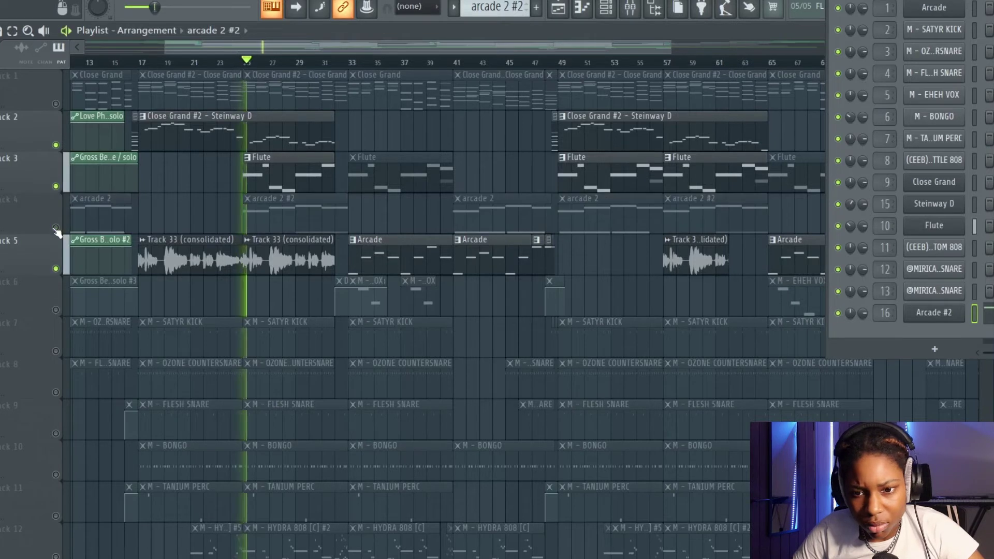
pyautogui.click(56, 187)
pyautogui.click(56, 145)
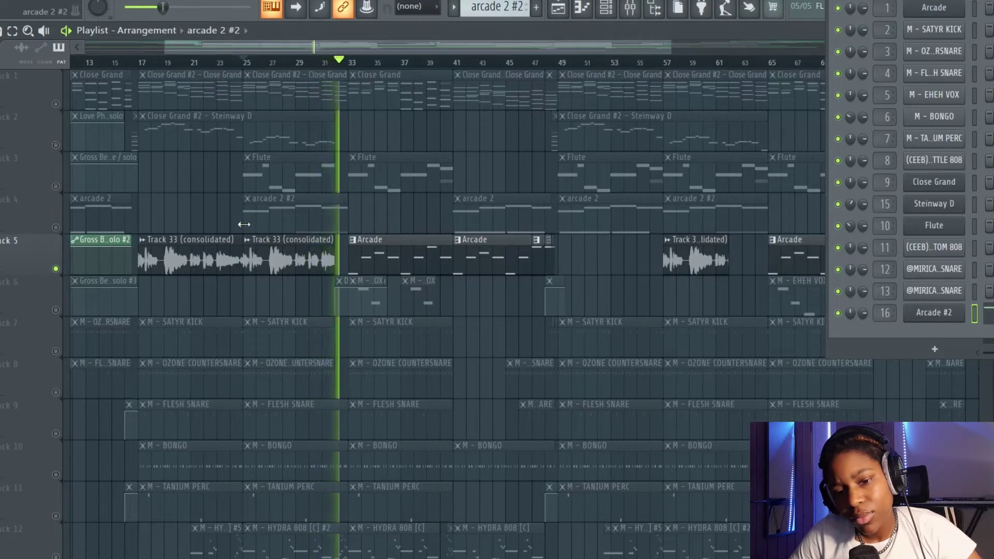
pyautogui.press('space')
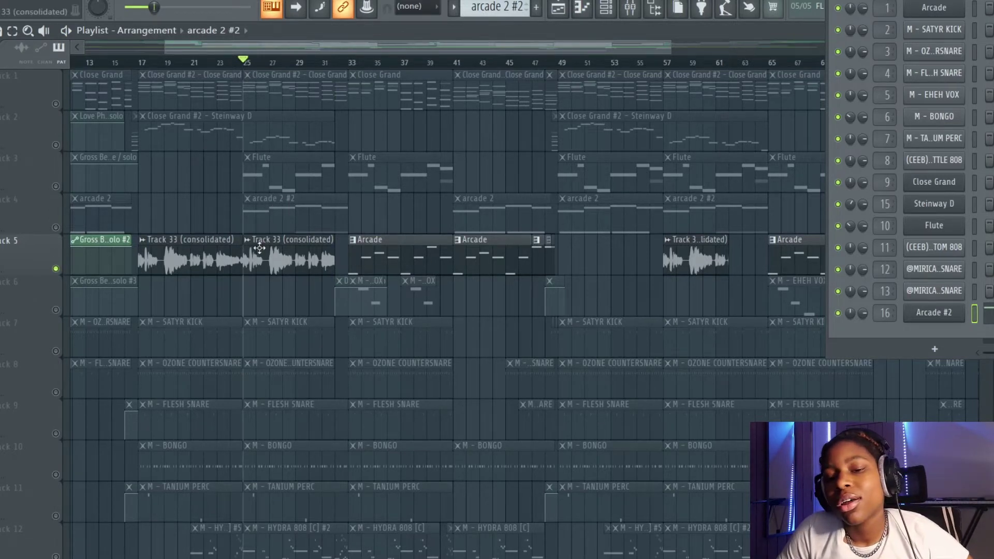
# Step: Bring up the render settings for consolidating track 4 from track start, then cancel the render
pyautogui.rightClick(36, 210)
pyautogui.moveTo(93, 428)
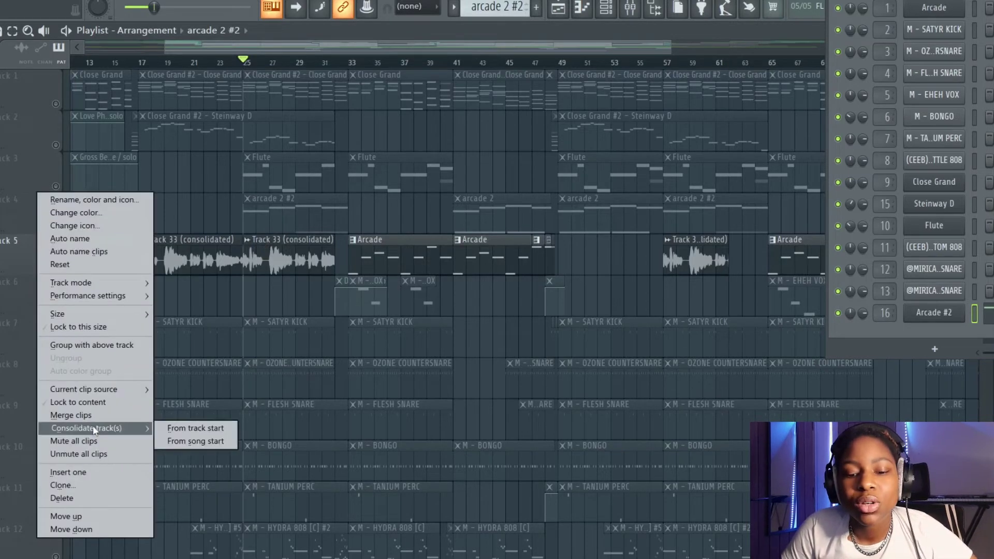
pyautogui.click(176, 426)
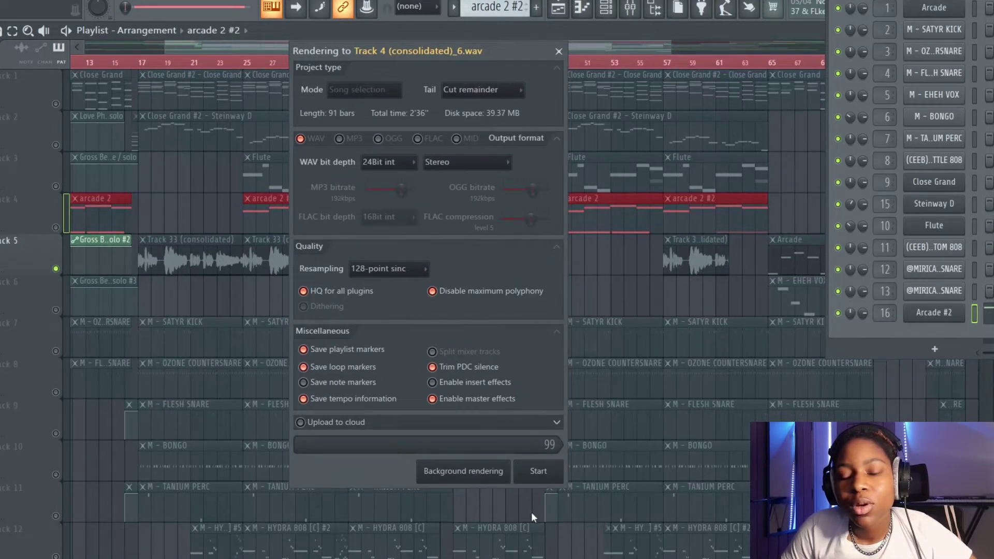
pyautogui.click(556, 50)
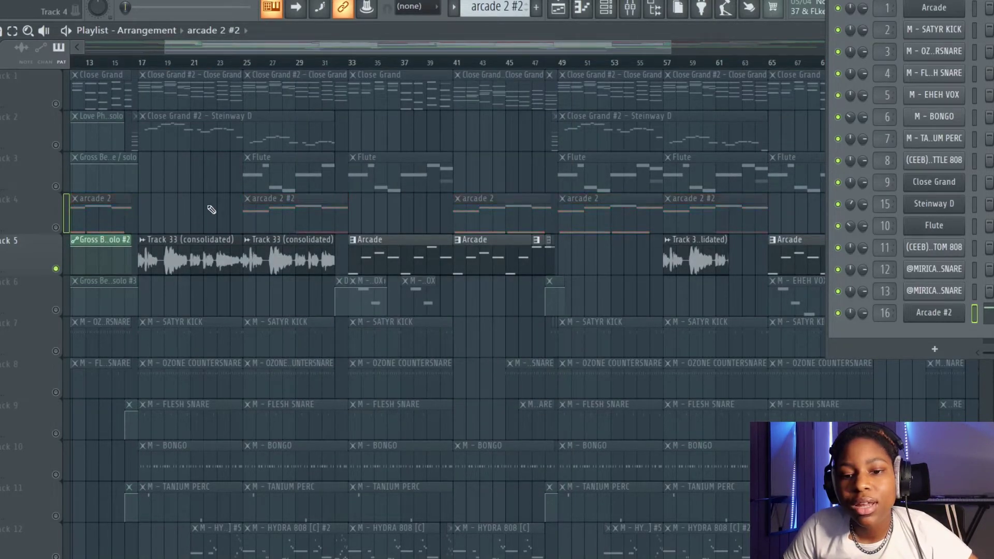
# Step: Check the channel settings of the Track 33 (consolidated) audio clip, close them and bring up its mixer track
pyautogui.doubleClick(256, 262)
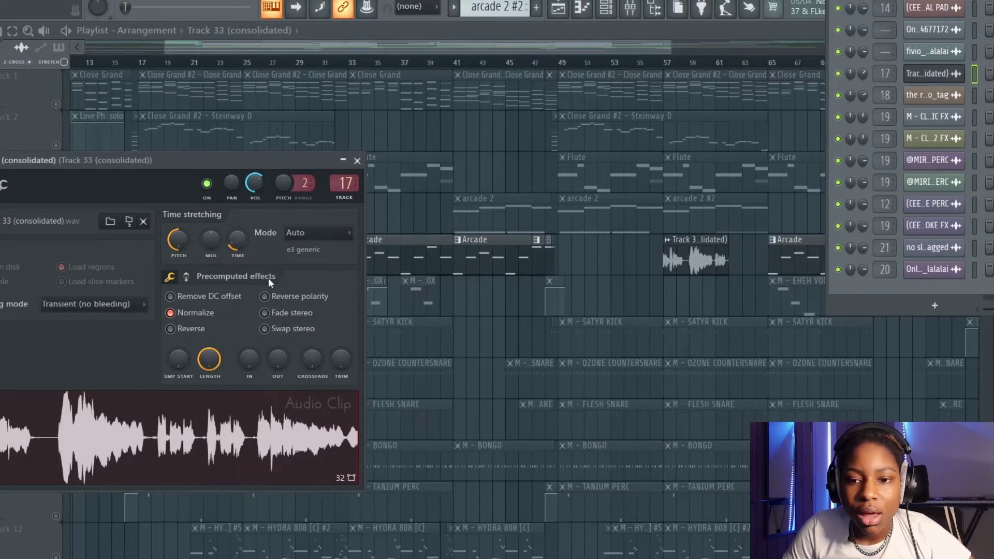
pyautogui.click(357, 160)
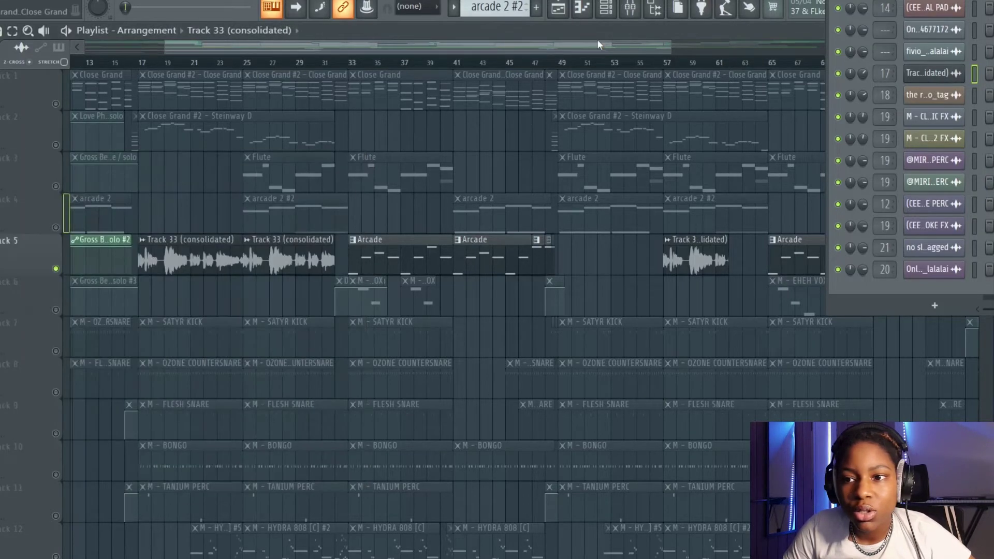
pyautogui.click(633, 10)
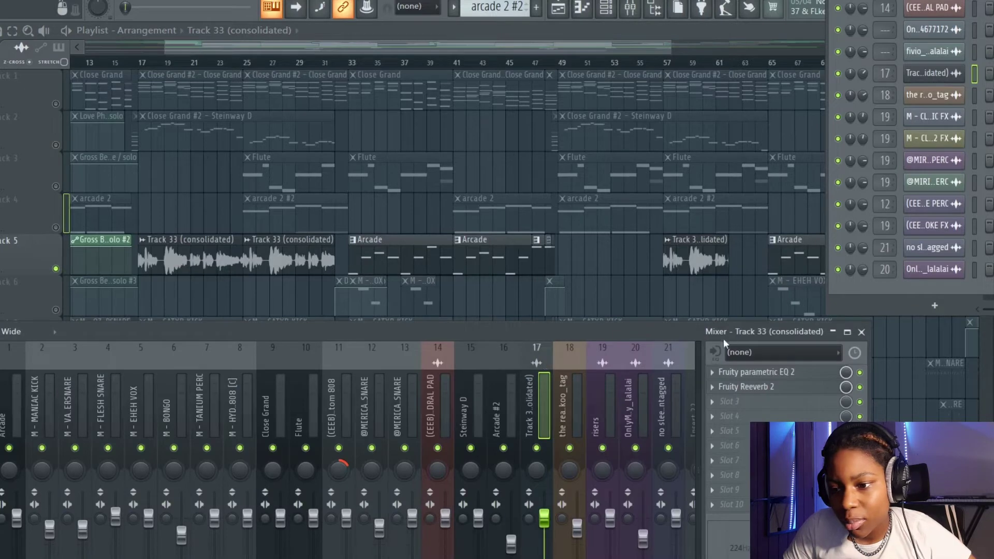
# Step: Examine the Fruity parametric EQ 2 curve on the Track 33 mixer track, moving the mixer higher, then close the EQ
pyautogui.click(750, 372)
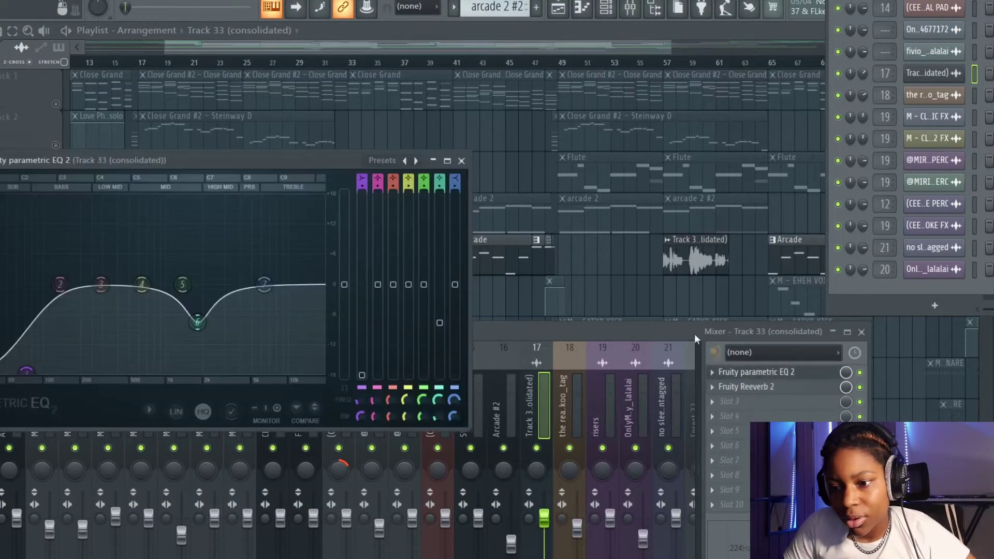
pyautogui.moveTo(681, 329); pyautogui.dragTo(663, 255)
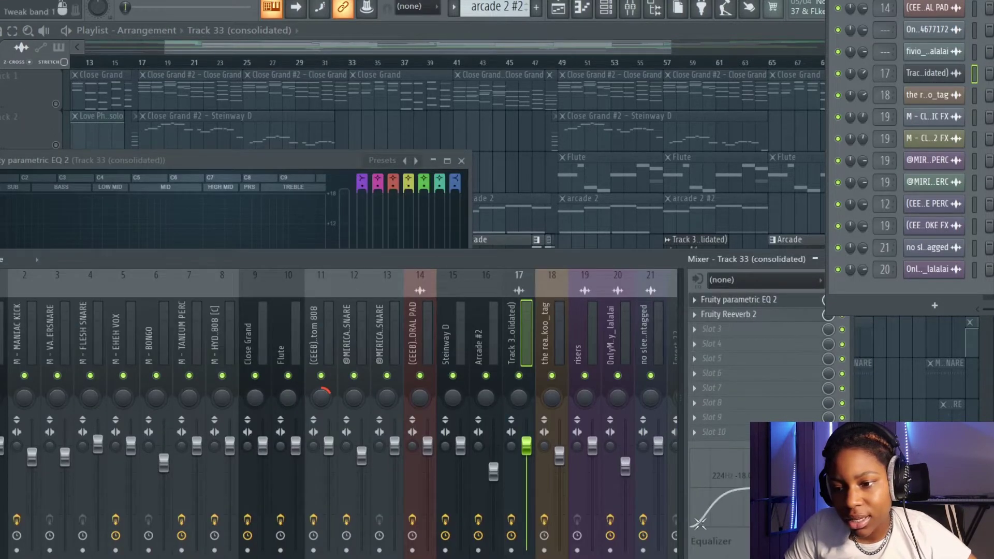
pyautogui.click(723, 300)
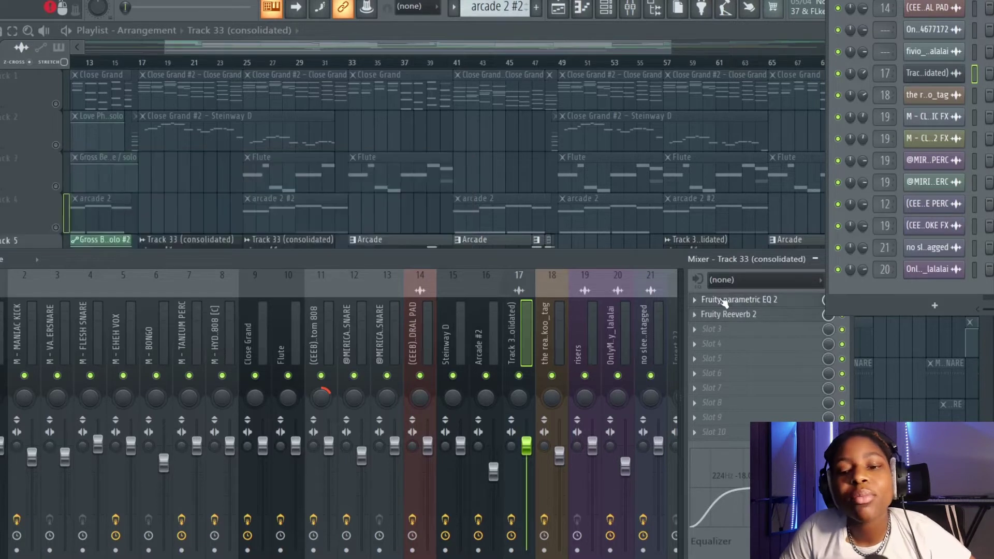
pyautogui.click(724, 300)
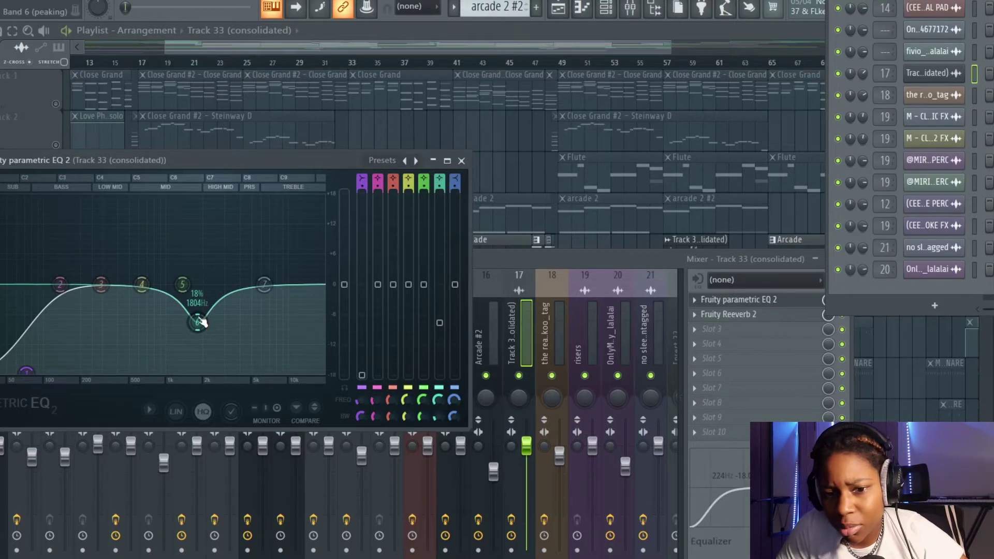
pyautogui.press('Escape')
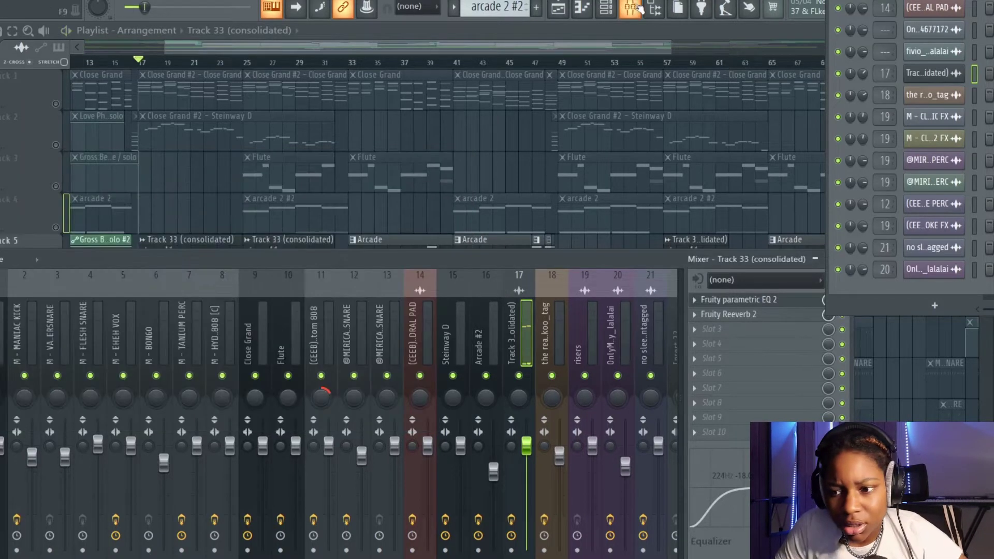
# Step: Try a shallower band 6 cut in the Track 33 Fruity parametric EQ 2 during playback, restore the dip and close the EQ
pyautogui.click(747, 300)
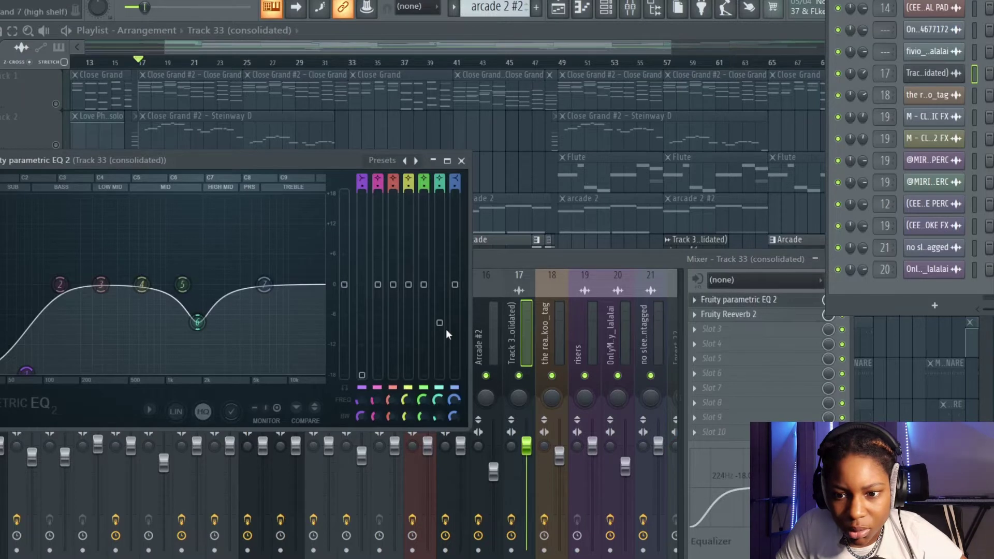
pyautogui.moveTo(441, 325); pyautogui.dragTo(440, 291)
pyautogui.press('space')
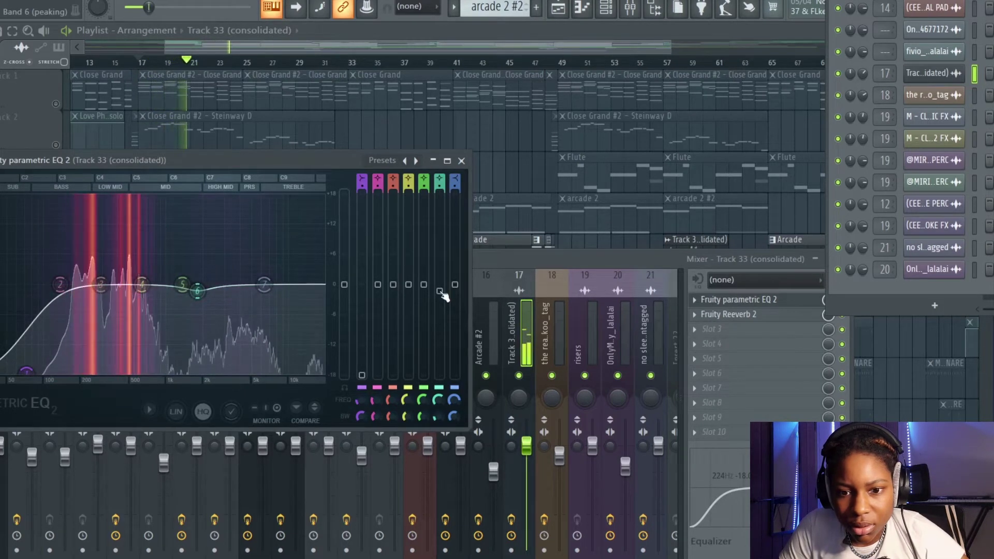
pyautogui.scroll(3, 443, 295)
pyautogui.scroll(-6, 443, 295)
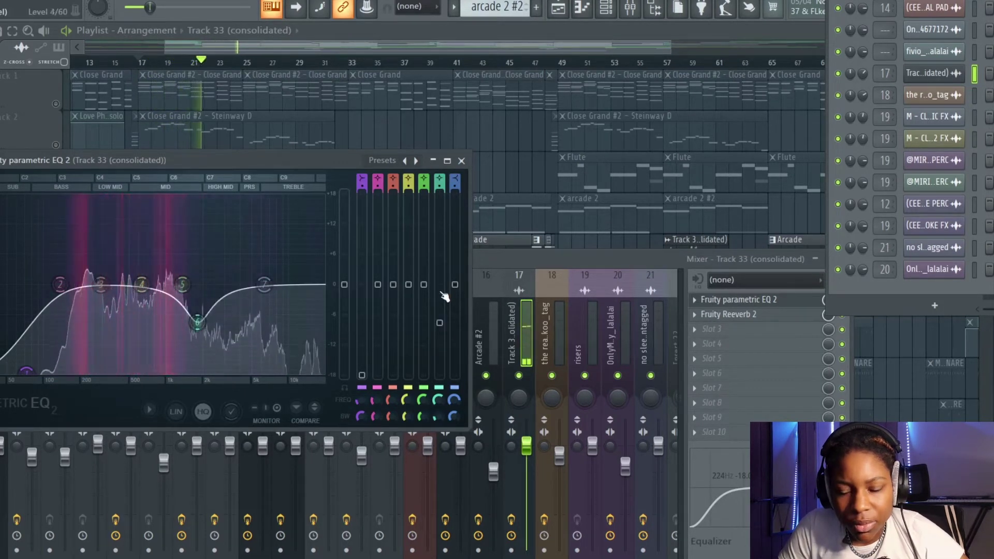
pyautogui.click(461, 161)
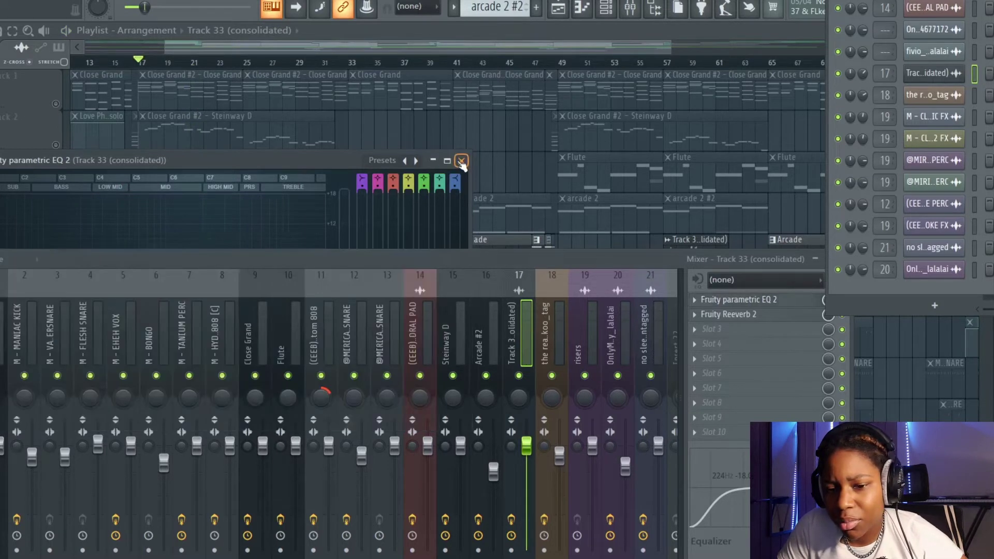
# Step: Check the Fruity Reeverb 2 settings on the Track 33 mixer track, then close the reverb and the mixer
pyautogui.click(721, 318)
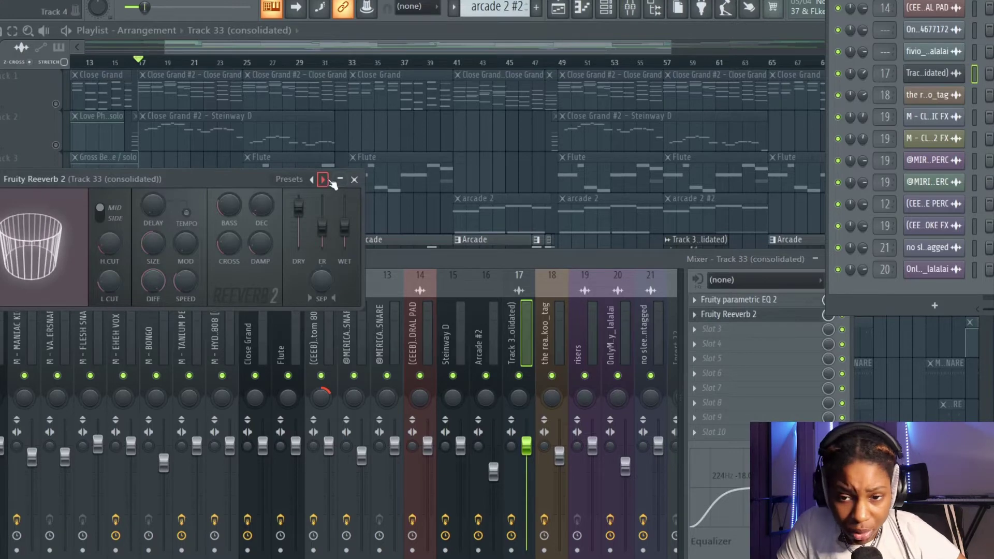
pyautogui.click(354, 180)
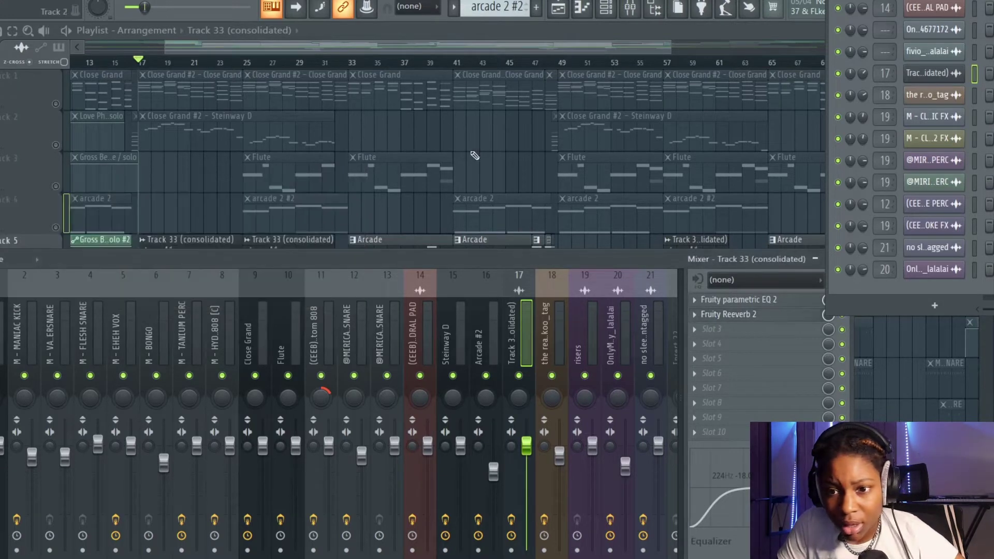
pyautogui.press('F9')
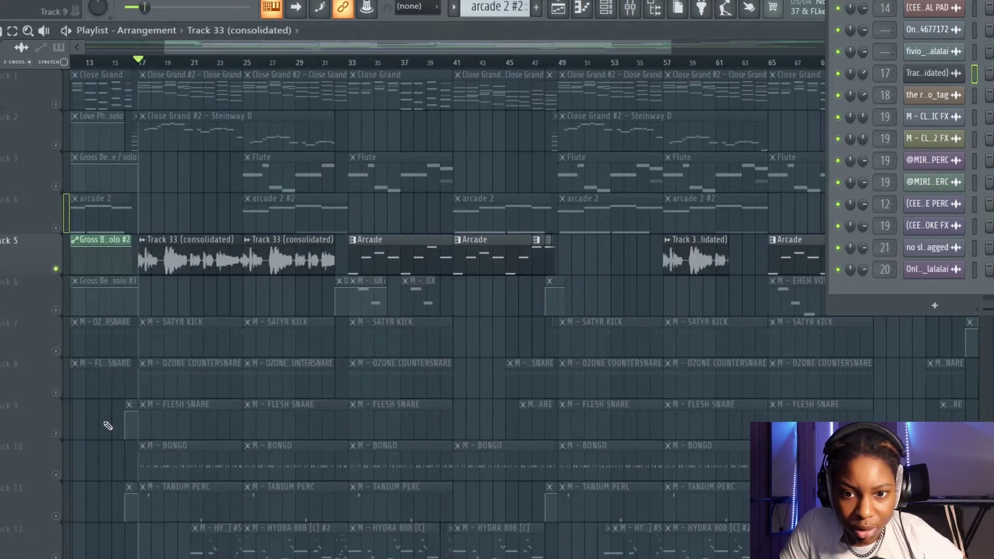
pyautogui.scroll(-3, 108, 425)
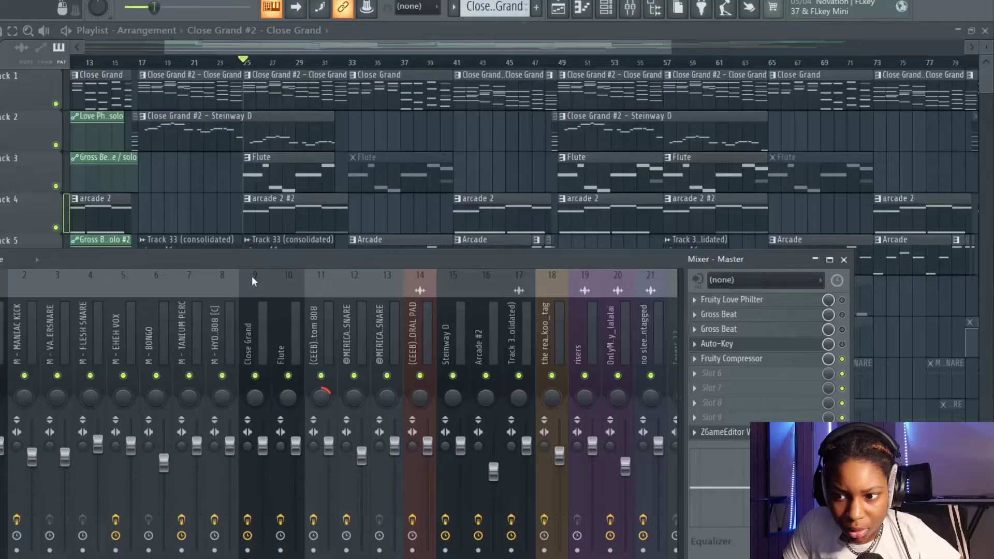
# Step: Compare the Close Grand mixer track's Fruity parametric EQ 2 curve with its flat state during playback, then close the EQ
pyautogui.click(252, 275)
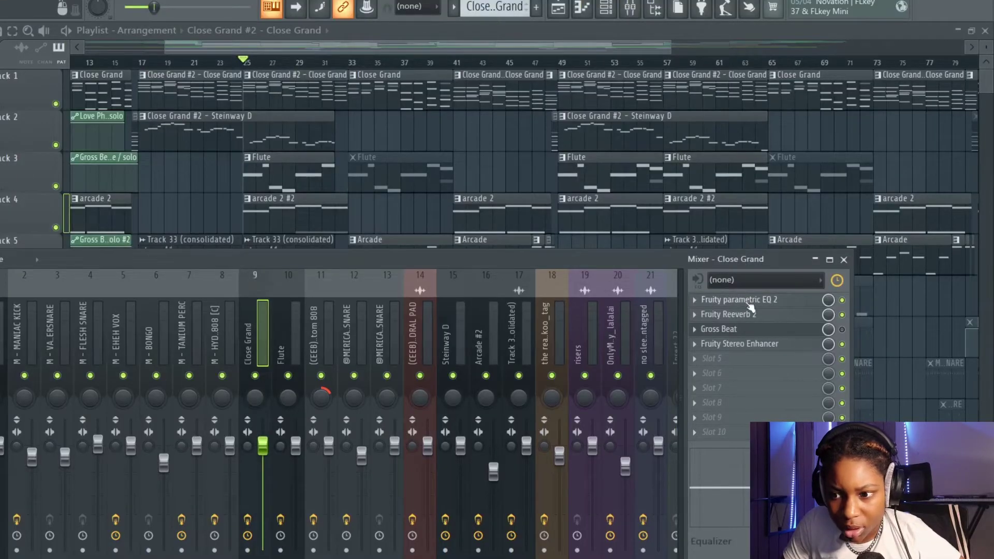
pyautogui.click(748, 303)
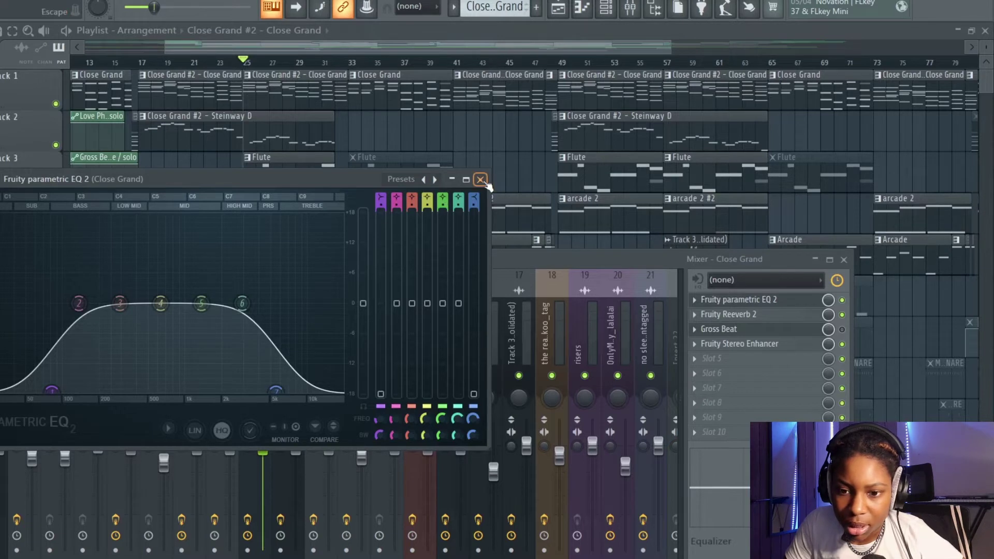
pyautogui.press('space')
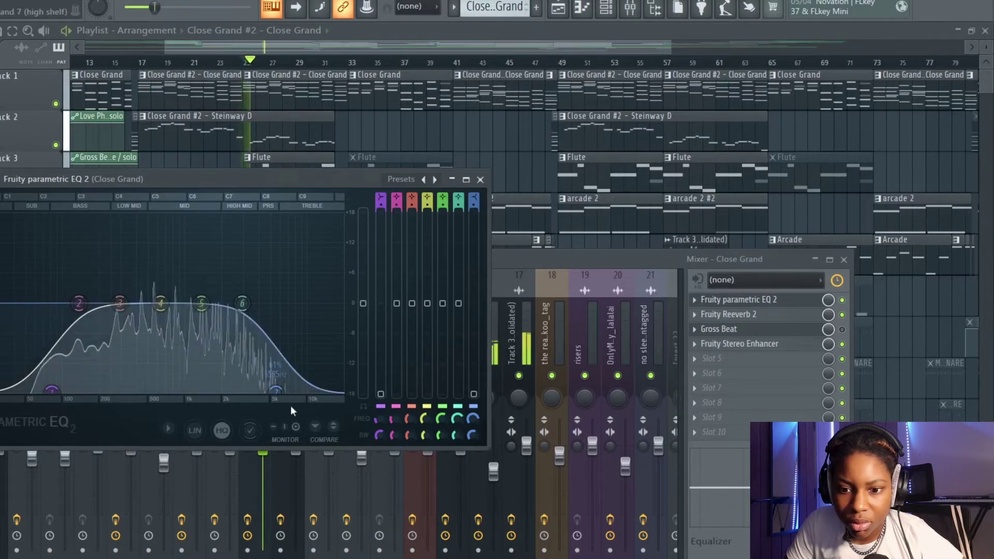
pyautogui.click(334, 427)
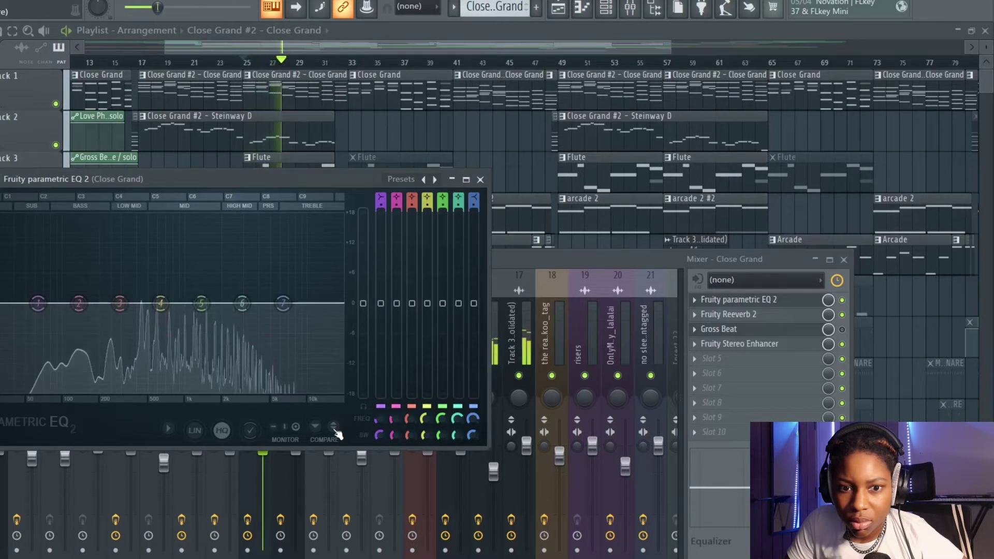
pyautogui.click(333, 428)
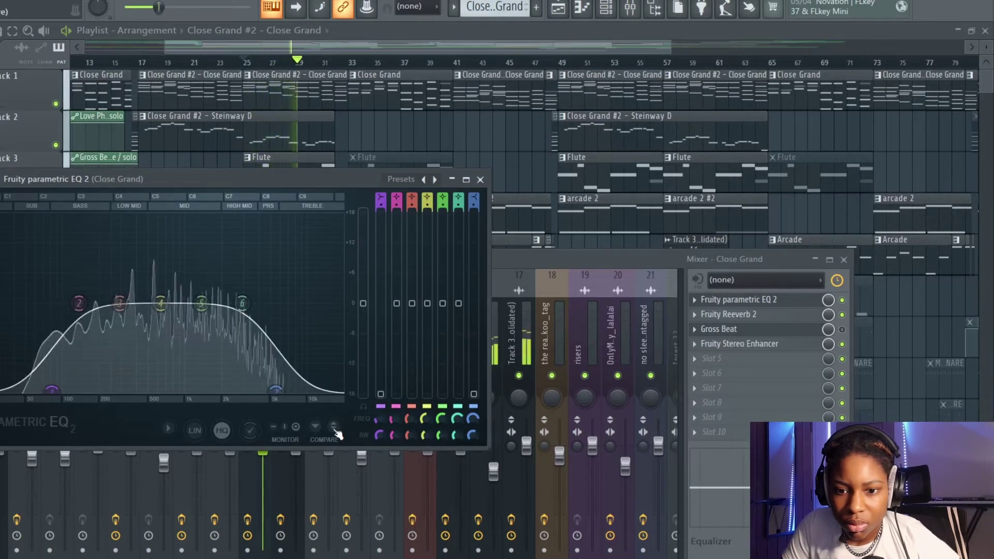
pyautogui.press('space')
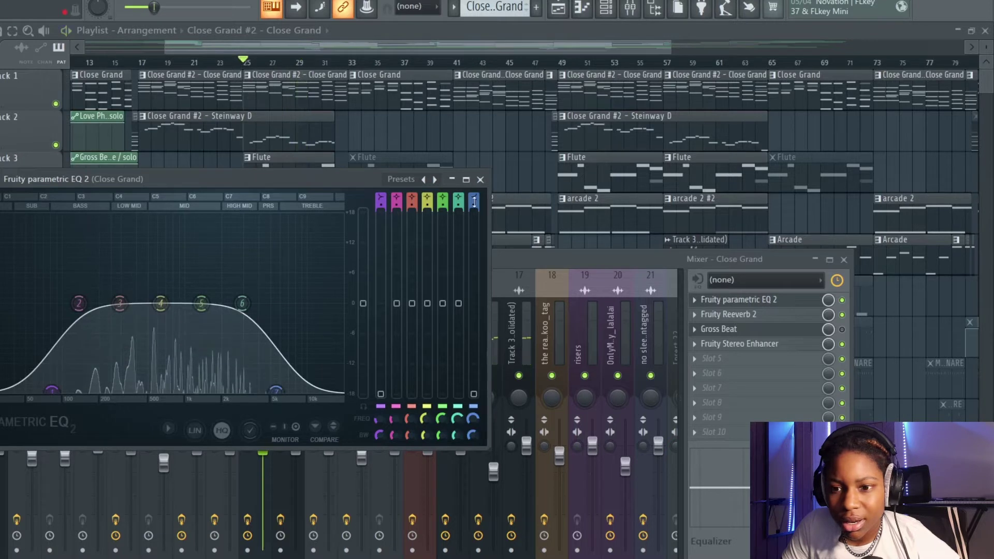
pyautogui.click(481, 179)
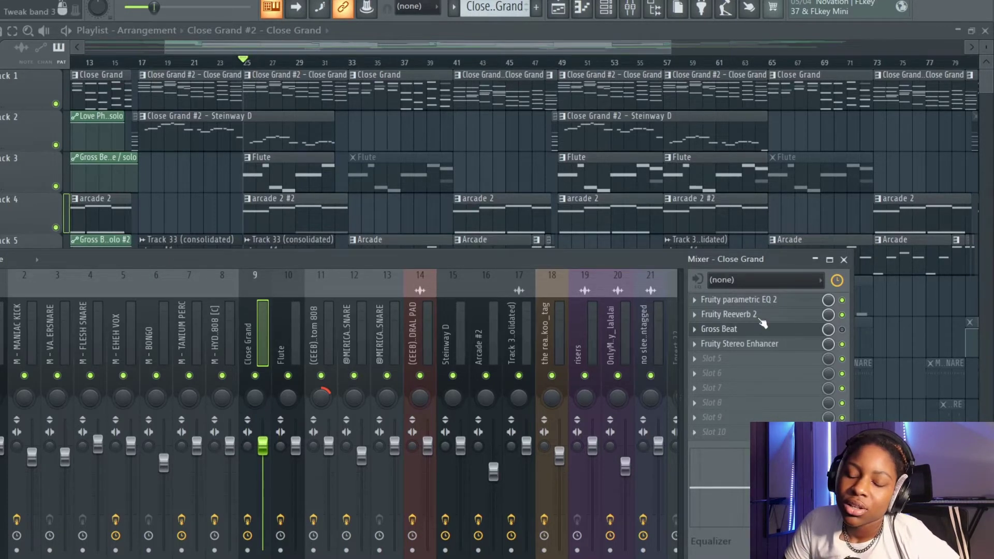
# Step: Check the Fruity Reeverb 2 and Fruity Stereo Enhancer settings on the Close Grand mixer track, then close both and the mixer
pyautogui.click(808, 316)
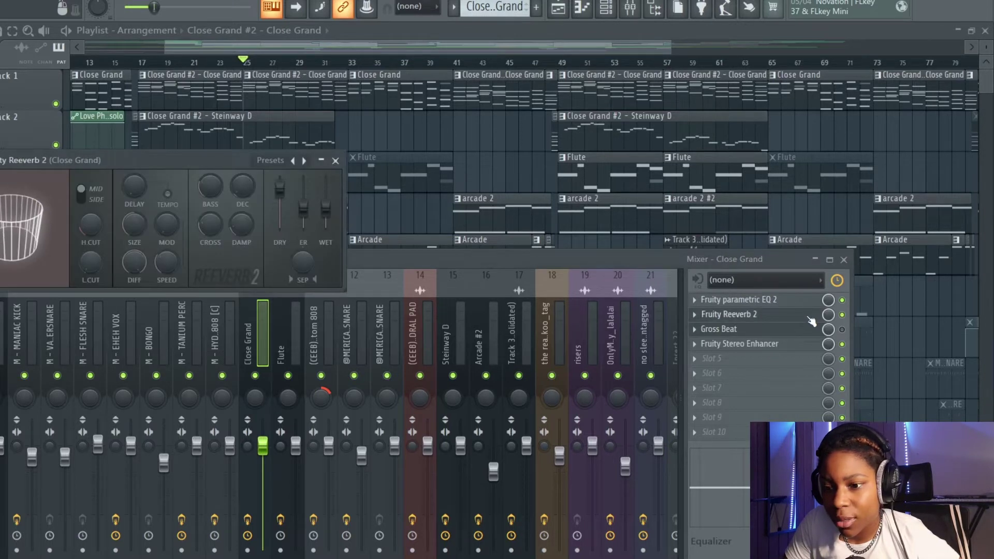
pyautogui.click(807, 344)
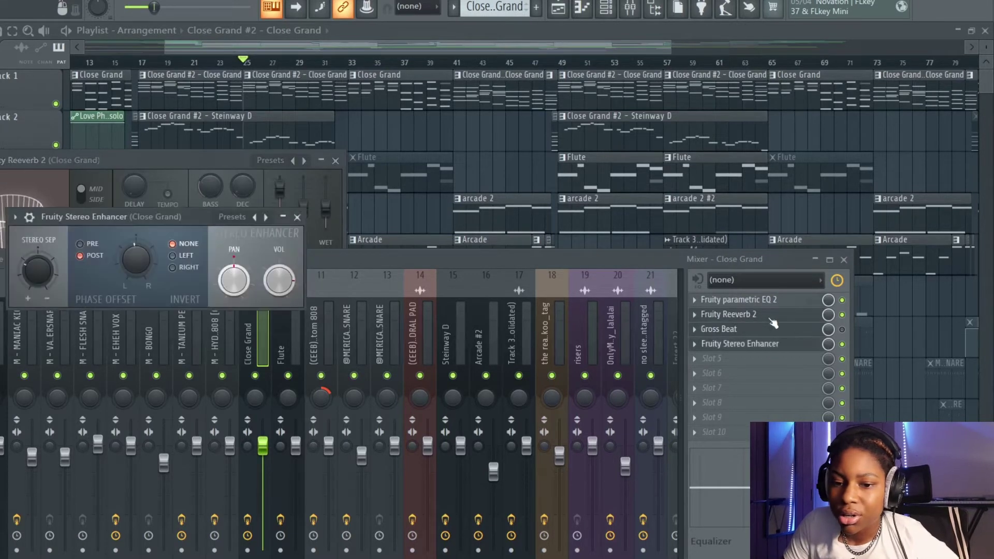
pyautogui.click(297, 217)
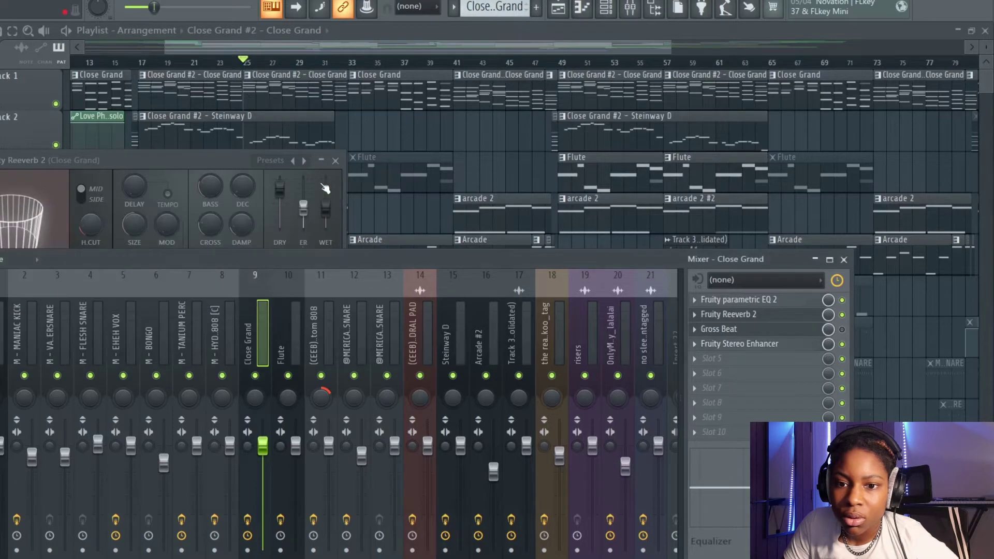
pyautogui.click(335, 160)
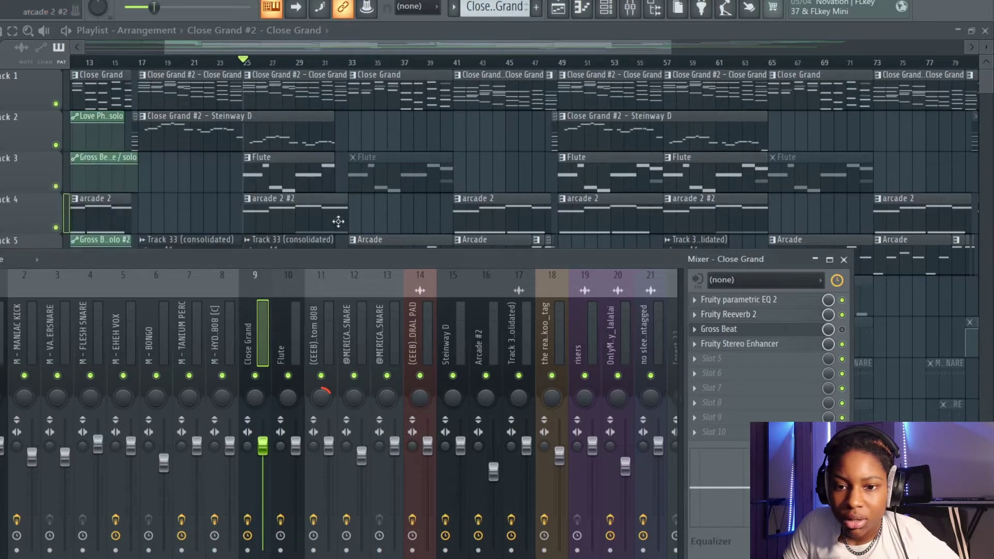
pyautogui.press('F9')
# Step: Play the arrangement from bar 33, examine the Arcade pattern's notes in the piano roll and bring up the Arcade instrument channel
pyautogui.scroll(4, 391, 258)
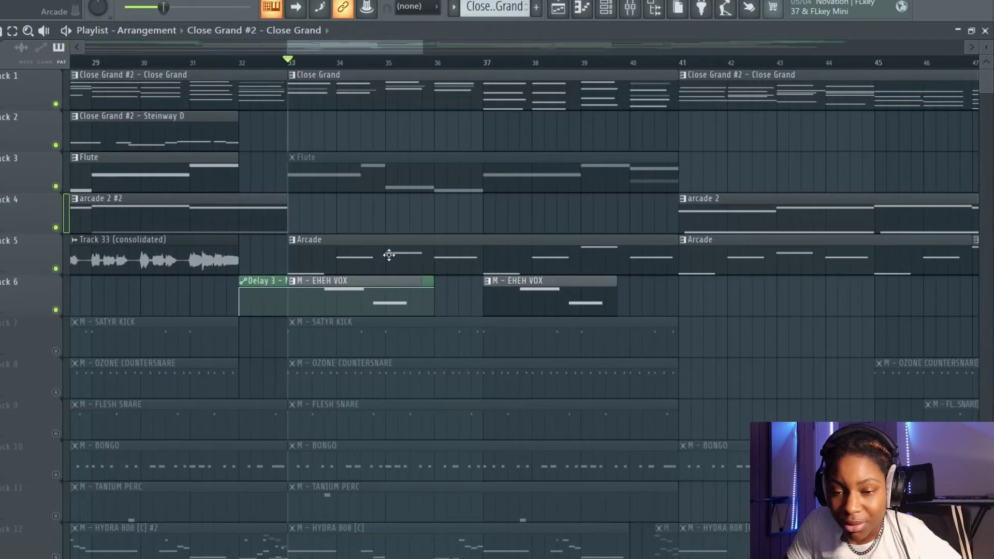
pyautogui.press('space')
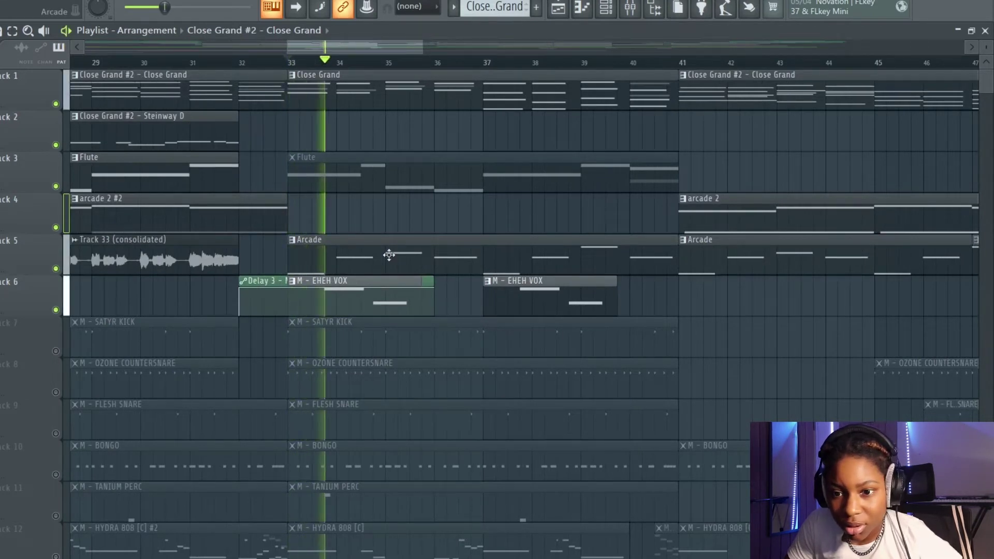
pyautogui.doubleClick(388, 255)
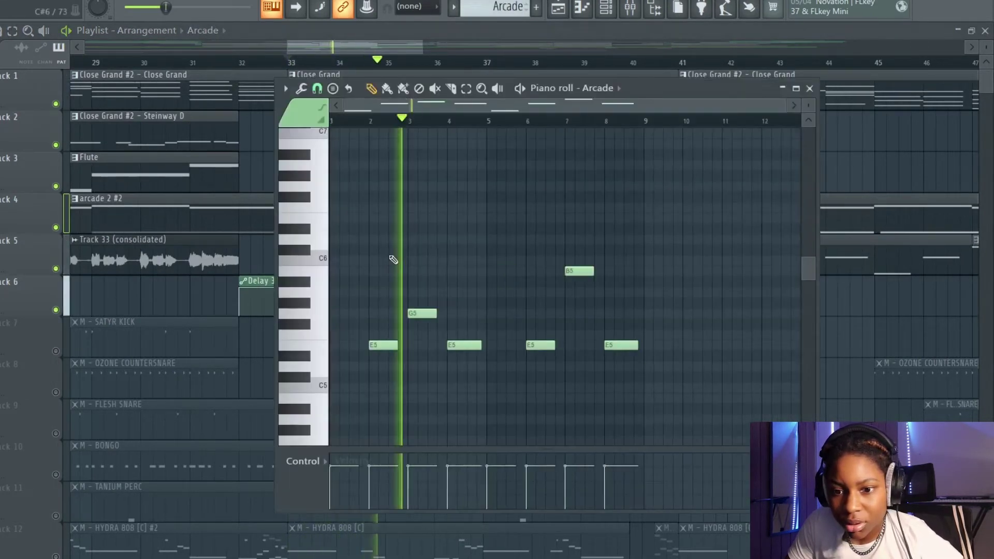
pyautogui.click(631, 18)
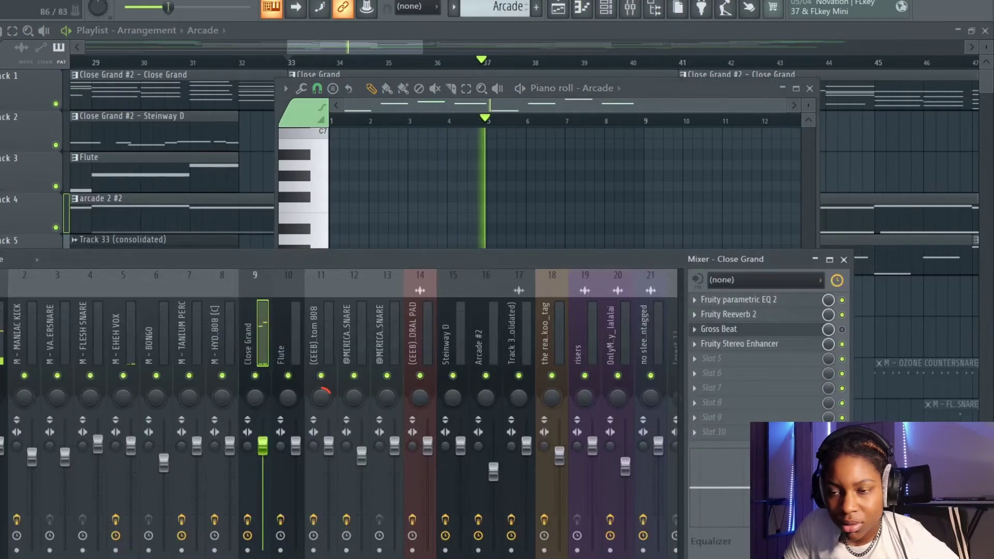
pyautogui.press('F9')
pyautogui.press('F6')
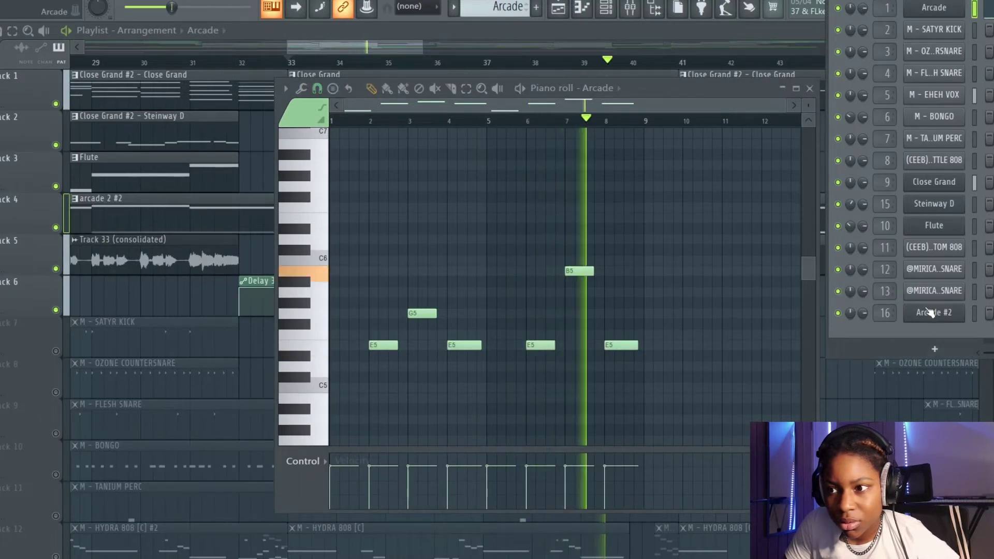
pyautogui.click(943, 10)
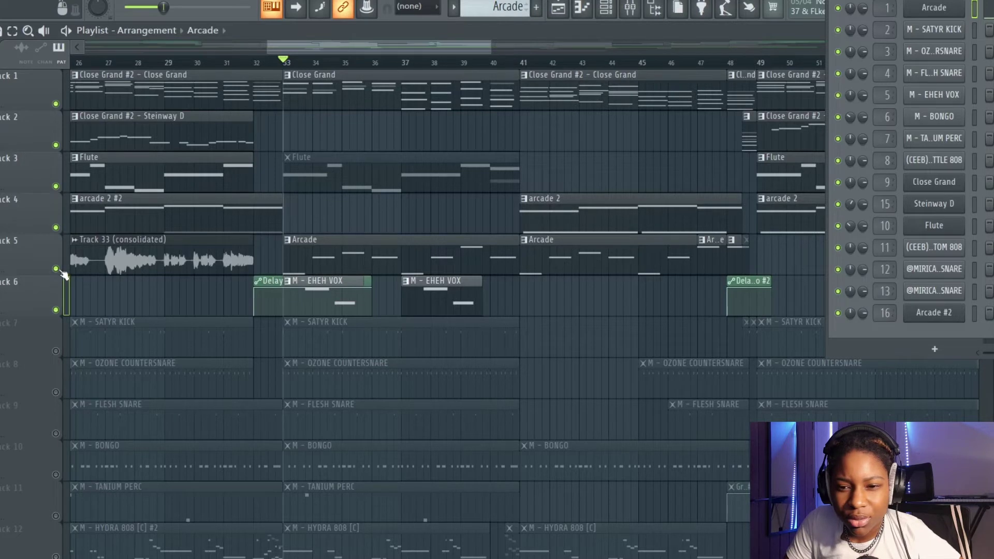
# Step: Mute track 5, play from bar 37 and check the M - EHEH VOX pattern's notes in the piano roll, then stop playback
pyautogui.click(57, 269)
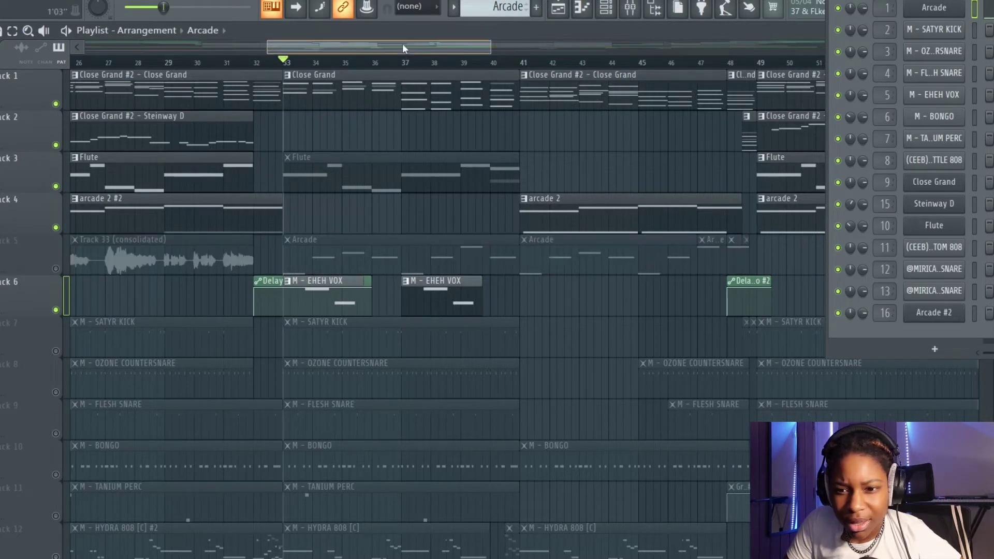
pyautogui.click(403, 59)
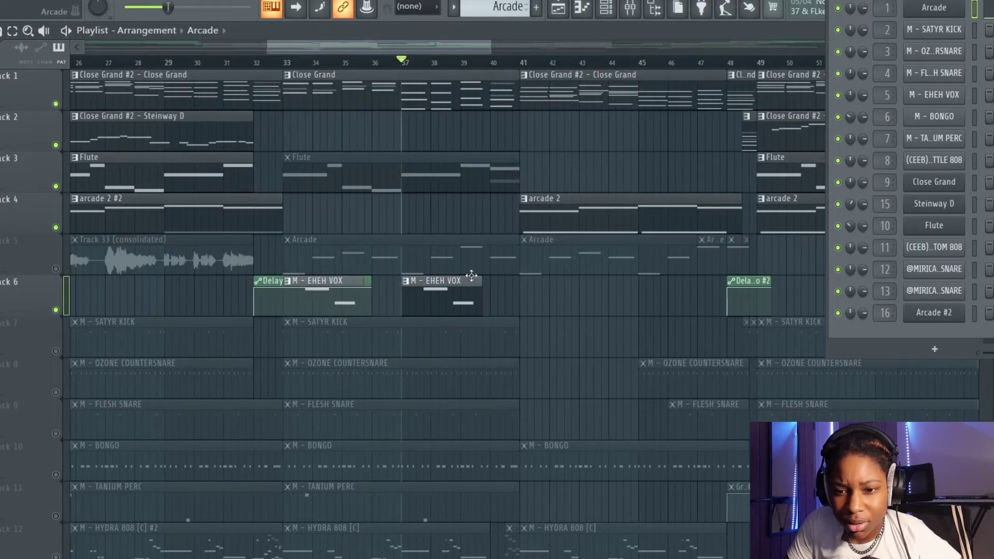
pyautogui.doubleClick(450, 295)
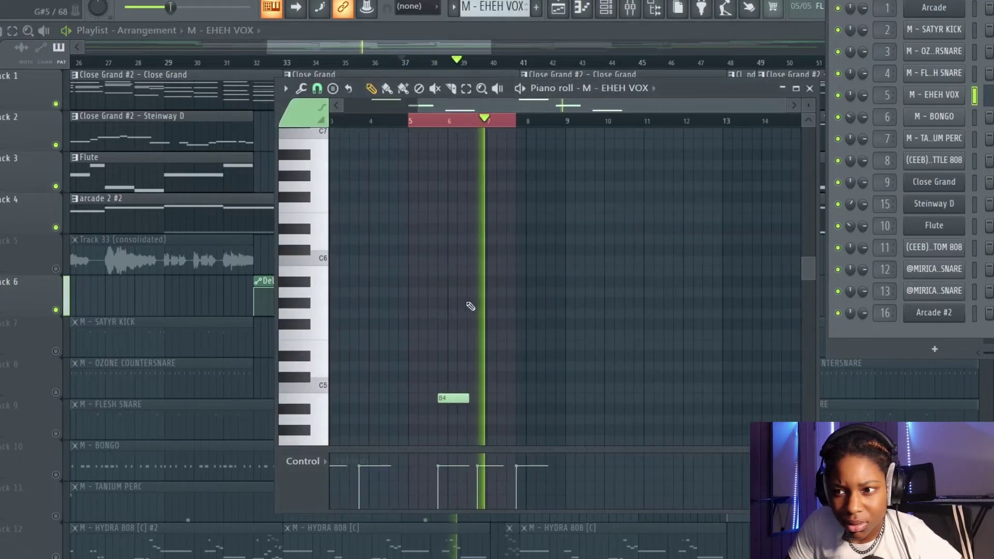
pyautogui.click(811, 88)
pyautogui.press('space')
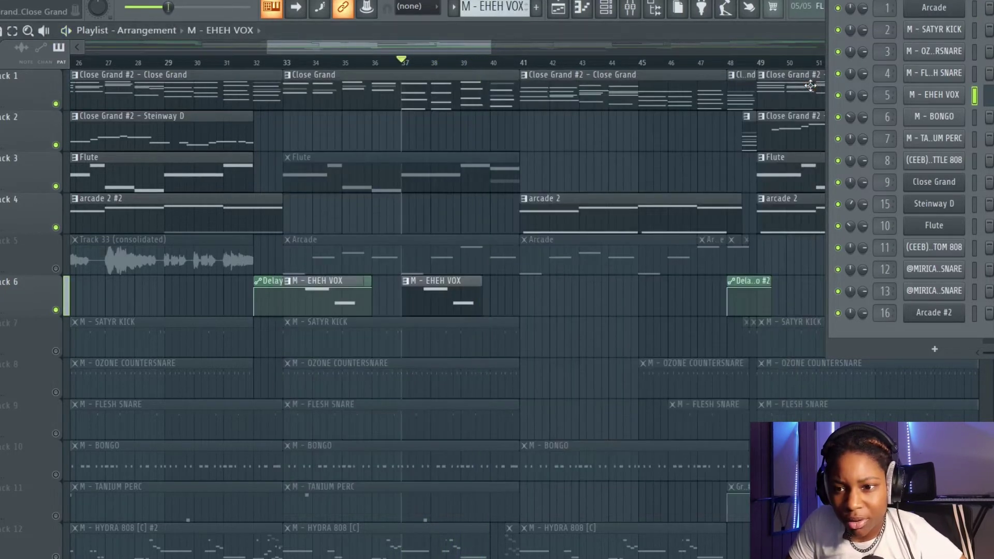
# Step: Review the Fruity parametric EQ 2, Fruity Reeverb 2 and Fruity Delay 3 settings on the M - EHEH VOX mixer track, then close them and the mixer
pyautogui.click(634, 6)
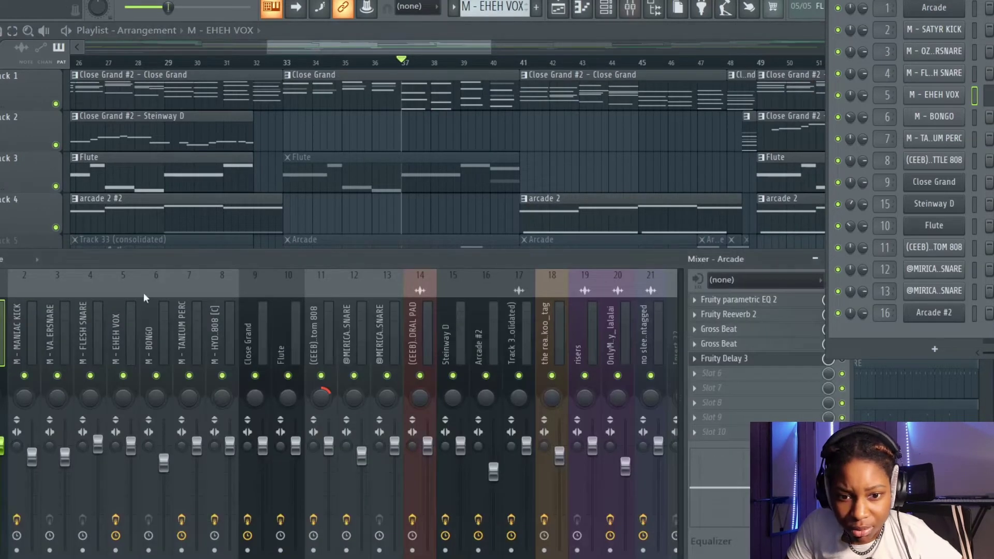
pyautogui.click(123, 279)
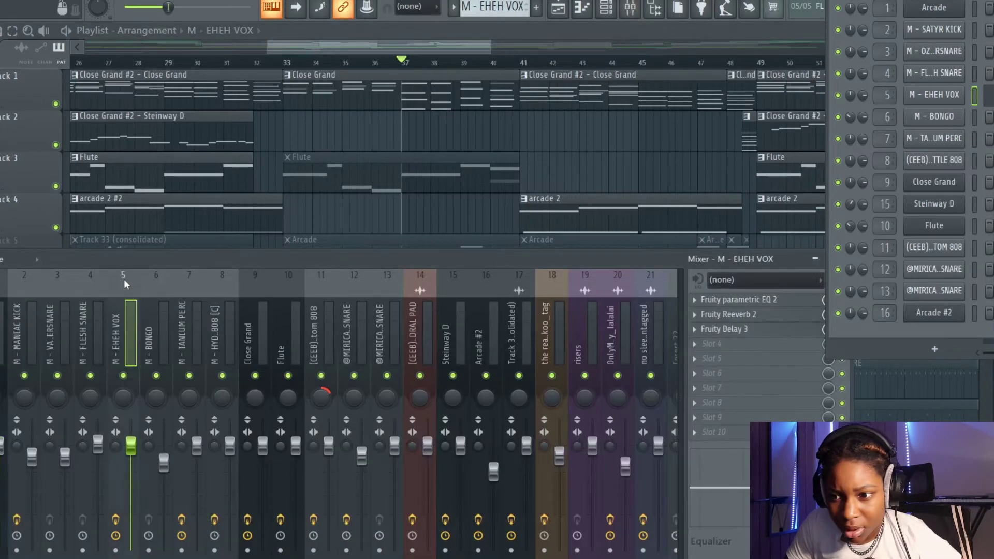
pyautogui.click(746, 300)
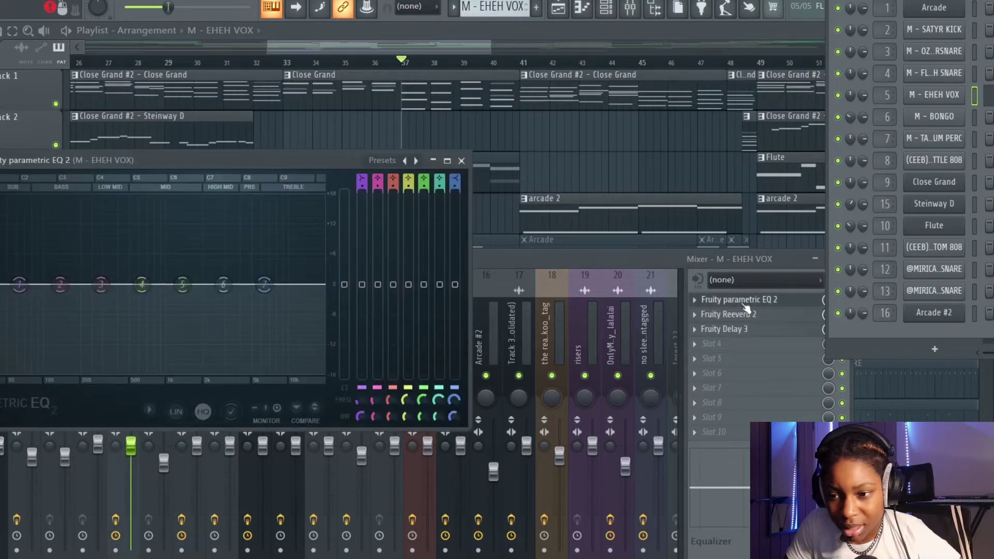
pyautogui.click(744, 316)
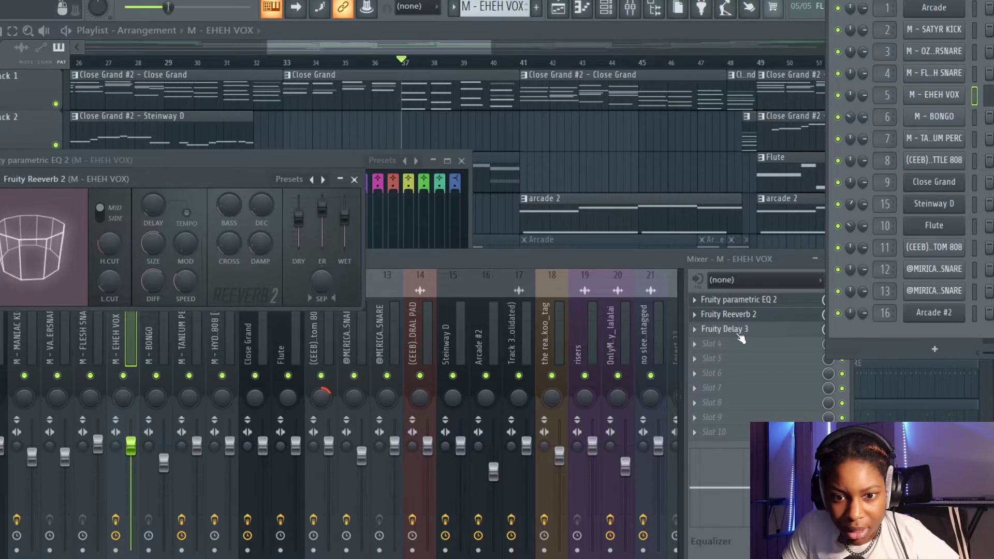
pyautogui.click(739, 333)
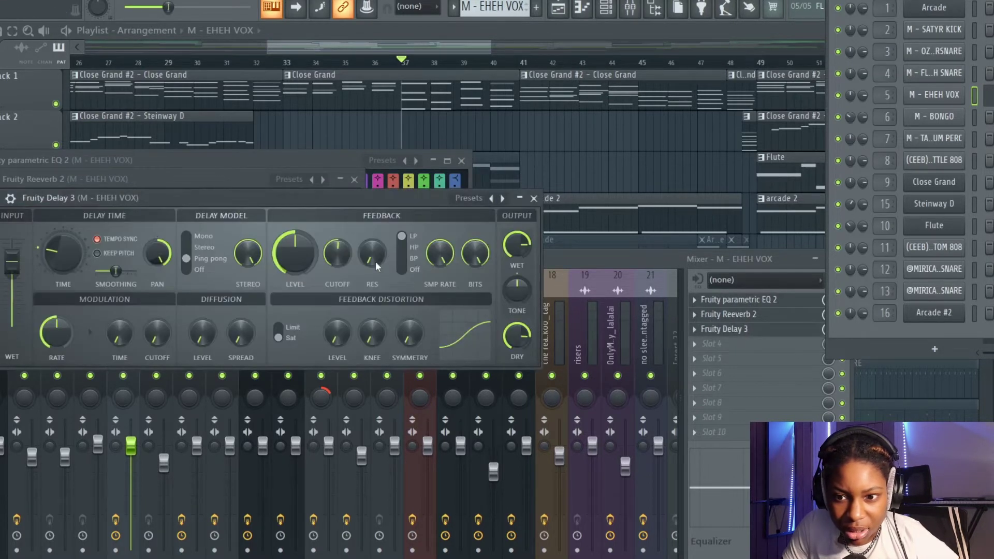
pyautogui.click(533, 198)
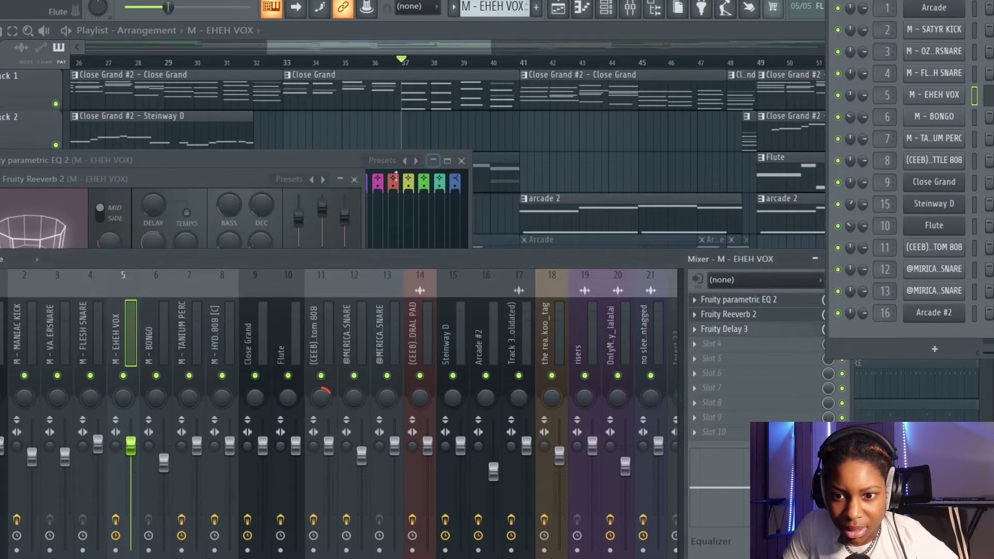
pyautogui.click(354, 180)
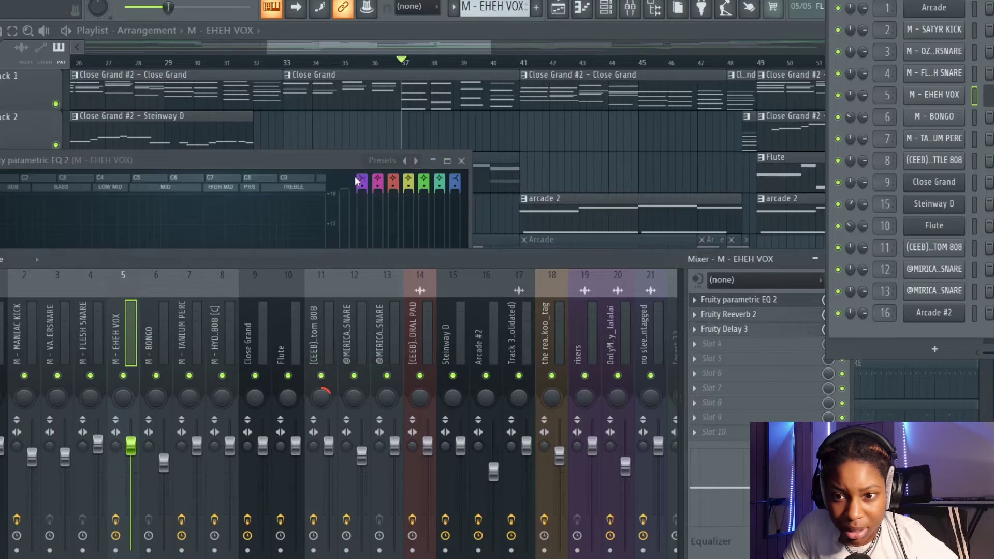
pyautogui.click(462, 161)
pyautogui.press('F9')
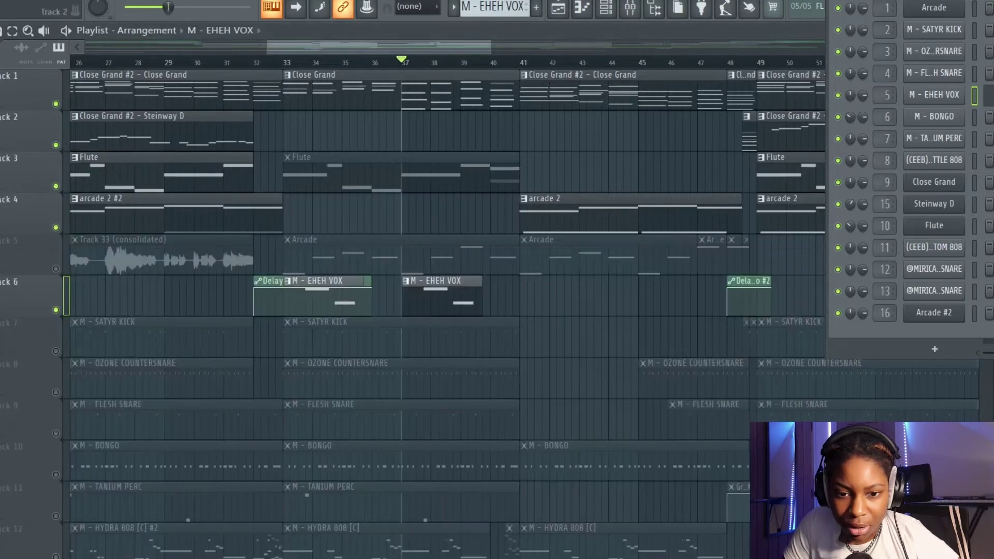
# Step: Unmute track 7, play from bar 17 and examine the M - SATYR KICK pattern's notes in the piano roll
pyautogui.scroll(-5, 45, 331)
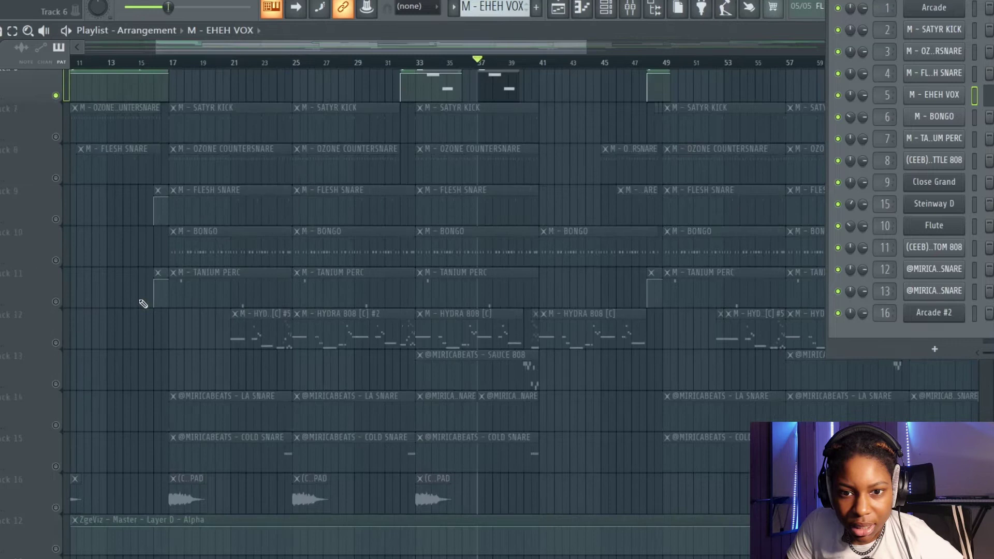
pyautogui.click(55, 137)
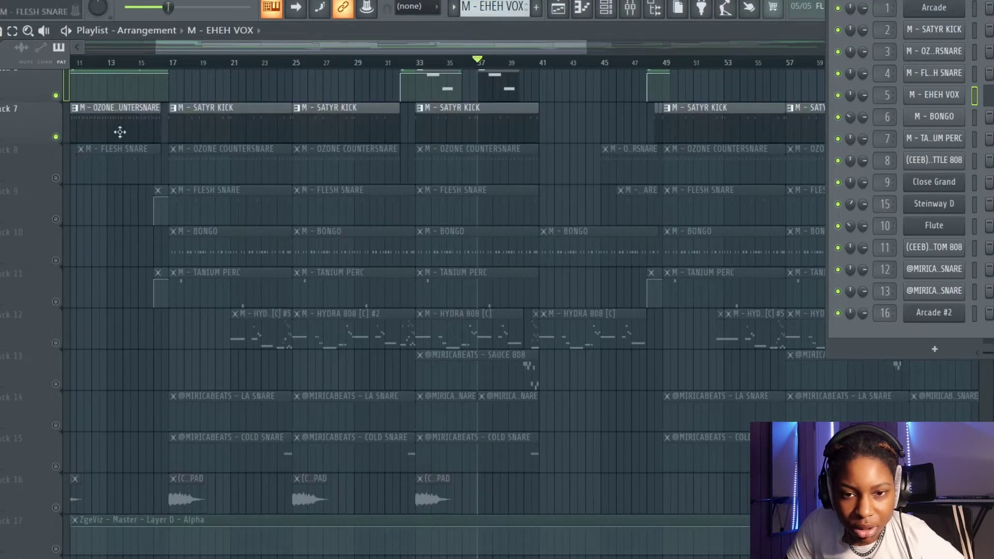
pyautogui.click(182, 64)
pyautogui.click(202, 107)
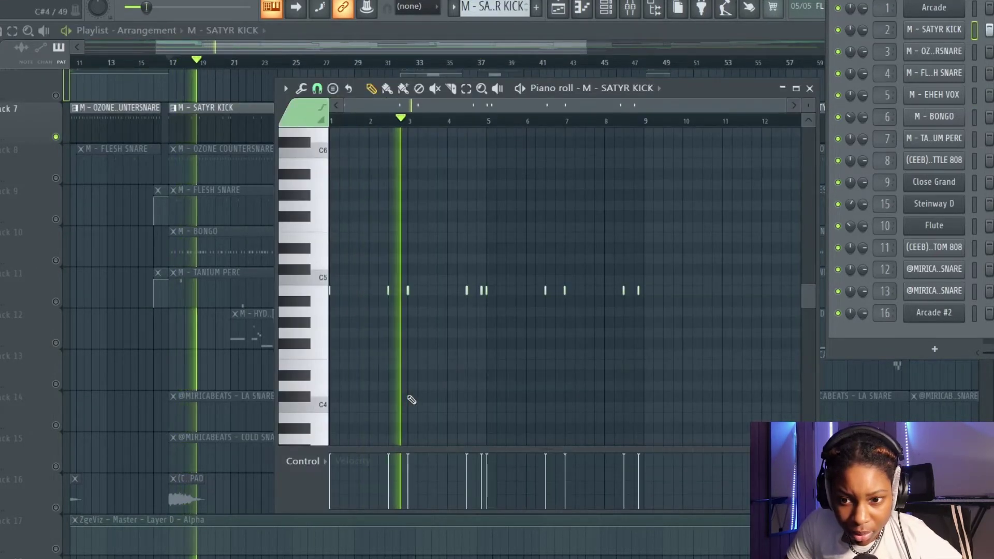
pyautogui.scroll(1, 492, 341)
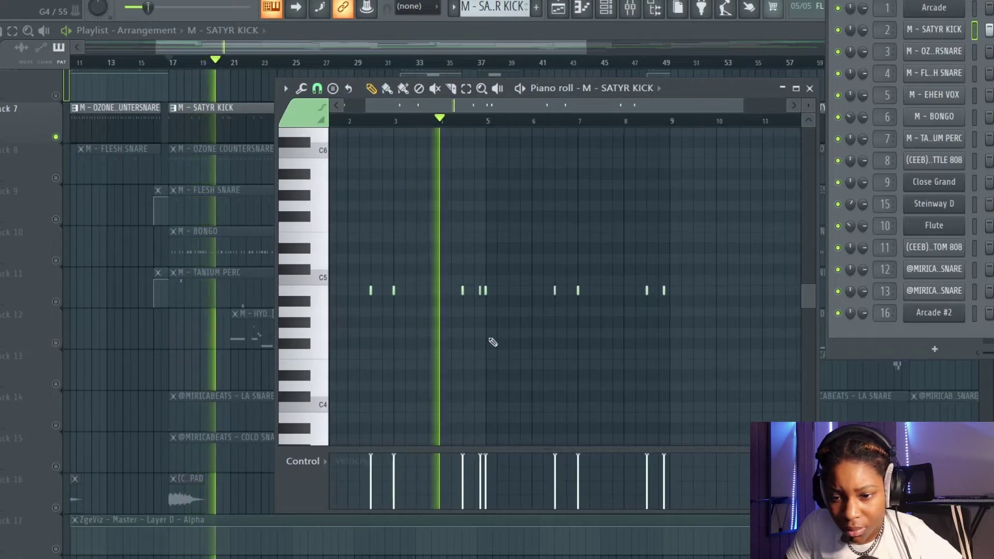
# Step: Unmute track 8 and examine the M - OZONE COUNTERSNARE pattern's notes in the piano roll during playback
pyautogui.click(56, 178)
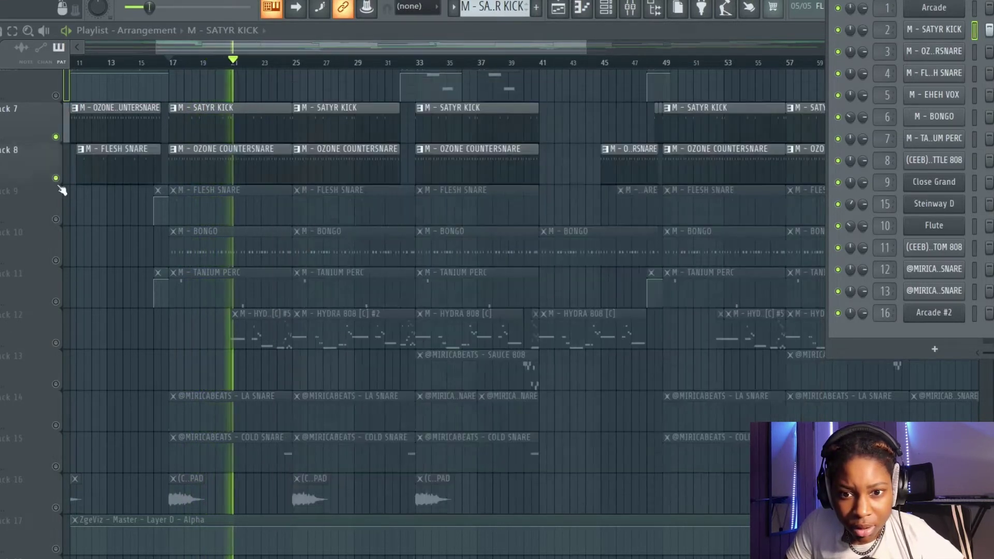
pyautogui.click(193, 171)
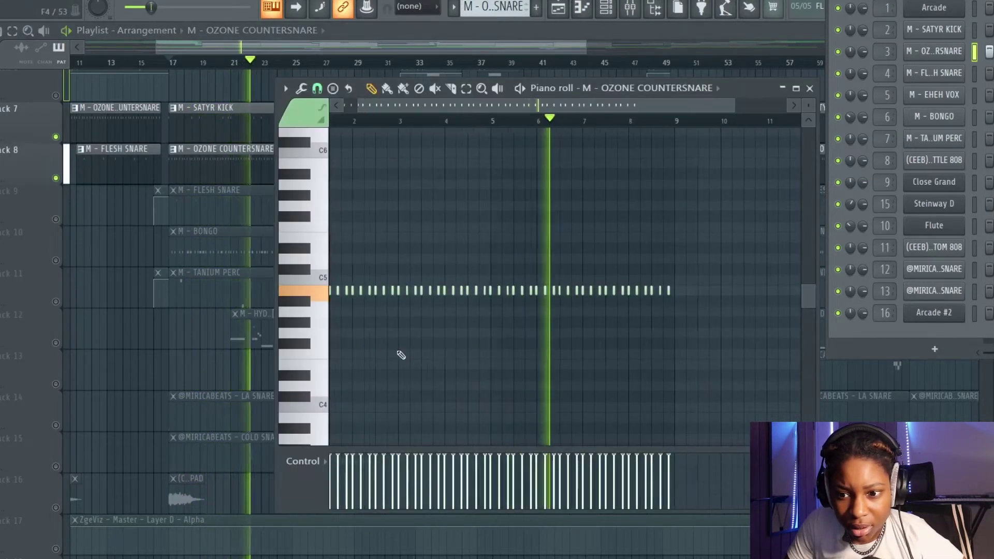
pyautogui.scroll(3, 401, 355)
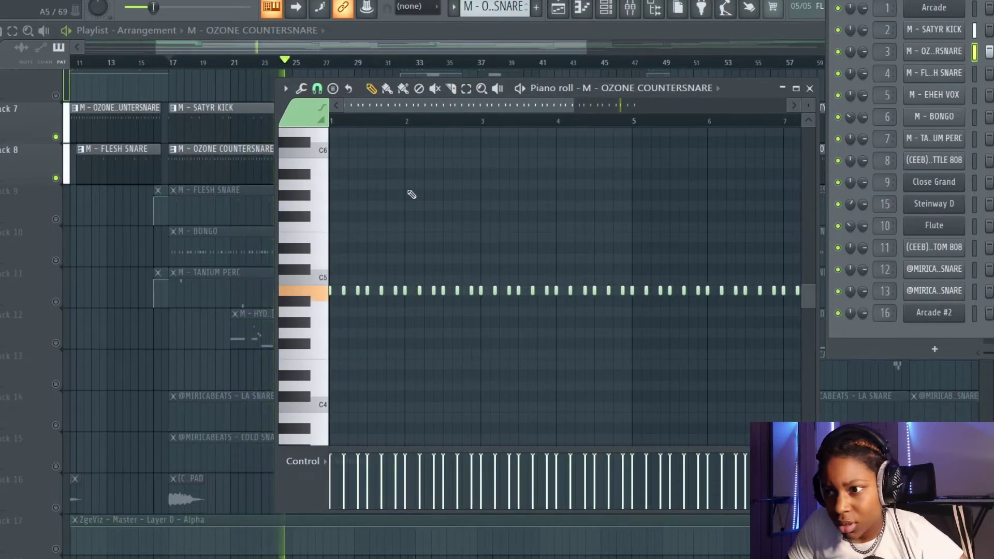
# Step: Check the echo delay settings of the M - OZONE COUNTERSNARE channel, then close the channel window
pyautogui.click(936, 51)
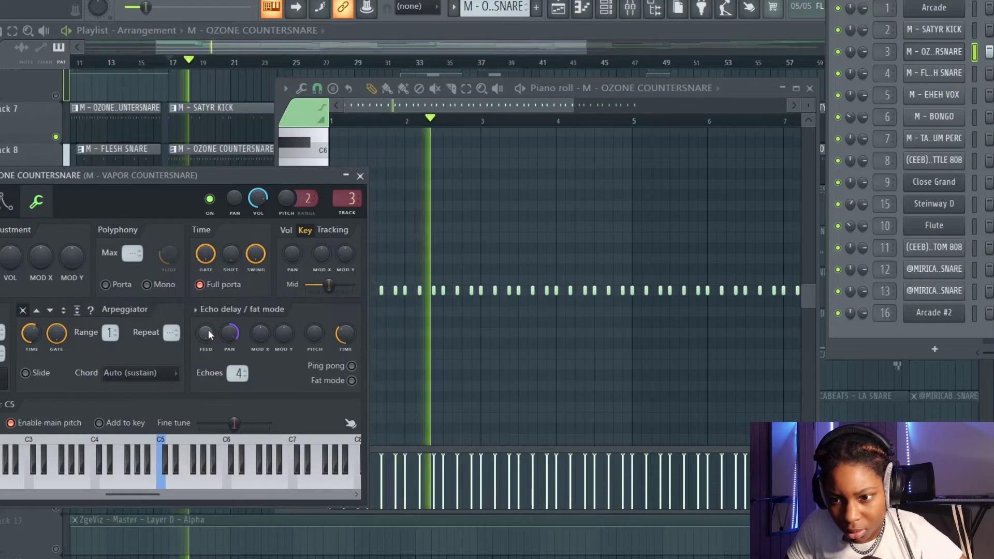
pyautogui.scroll(2, 208, 334)
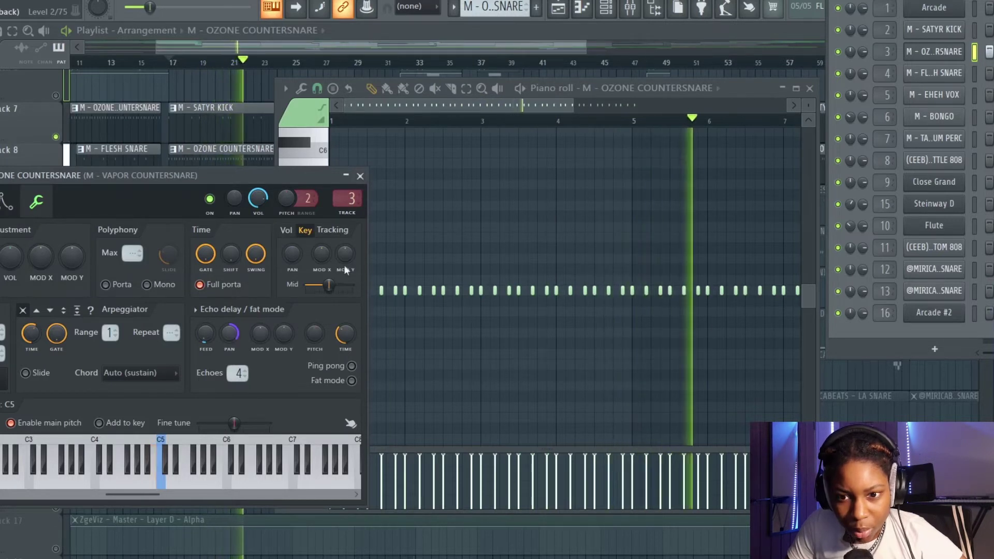
pyautogui.click(360, 176)
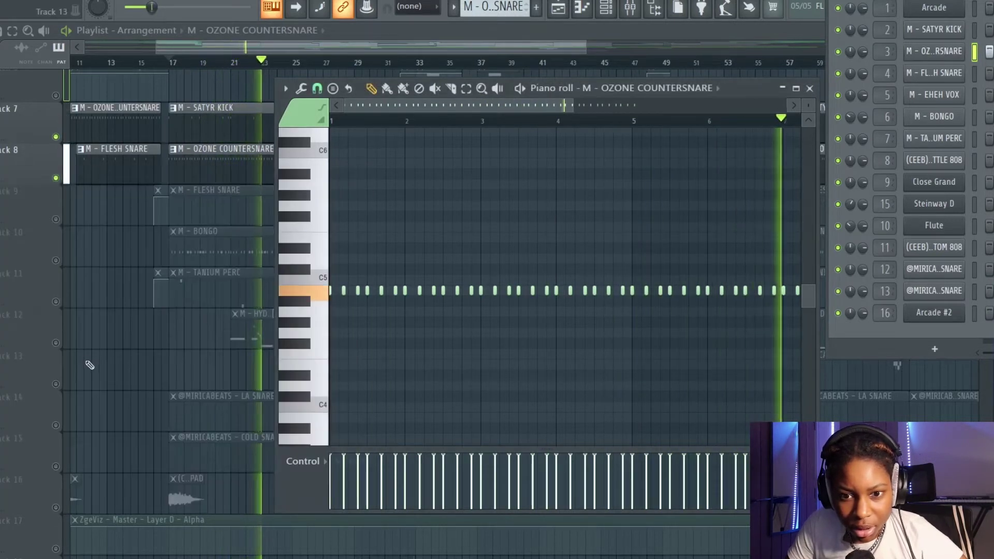
# Step: Unmute track 9 and examine the M - FLESH SNARE pattern's notes in the piano roll
pyautogui.click(56, 219)
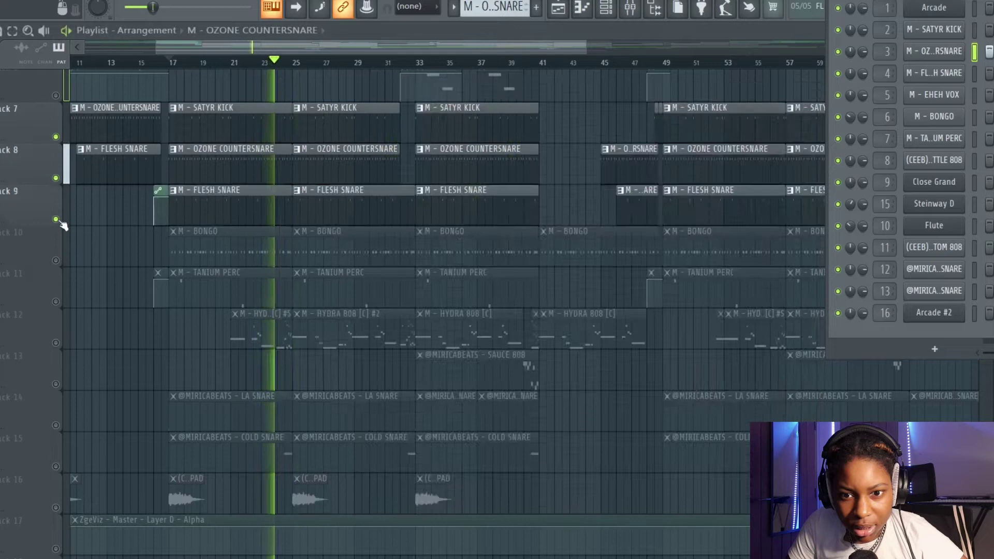
pyautogui.doubleClick(253, 210)
pyautogui.scroll(-2, 435, 324)
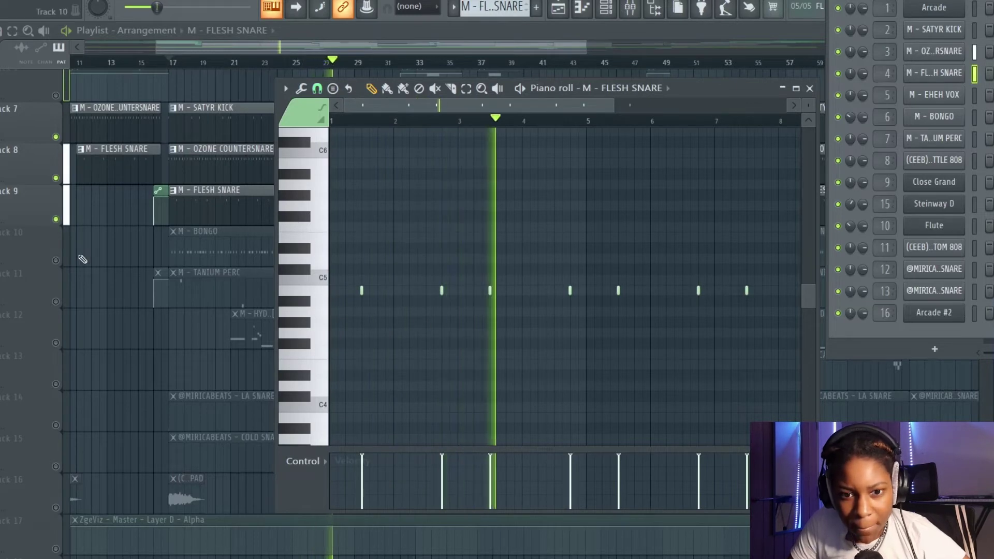
# Step: Unmute track 10 and examine the M - BONGO pattern's notes in the piano roll
pyautogui.click(56, 261)
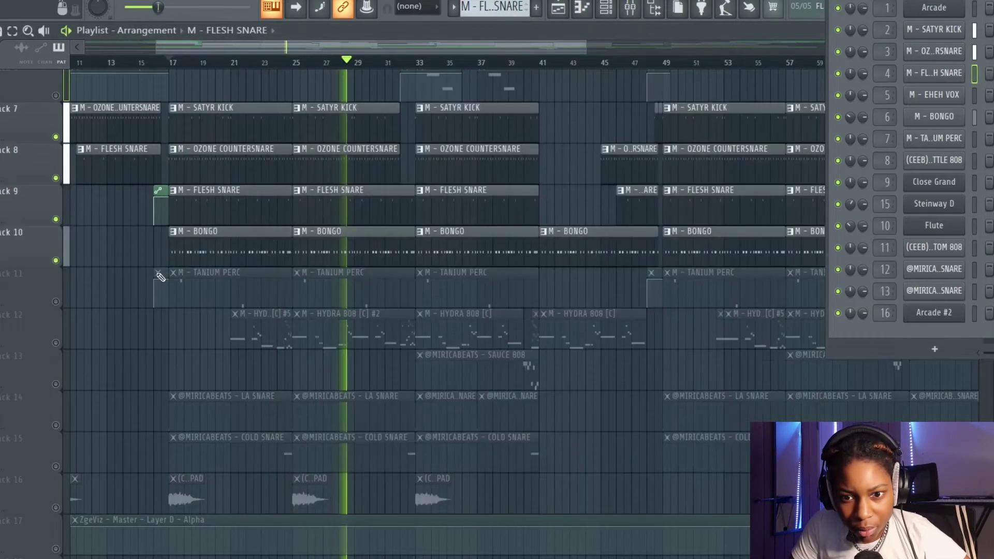
pyautogui.doubleClick(211, 257)
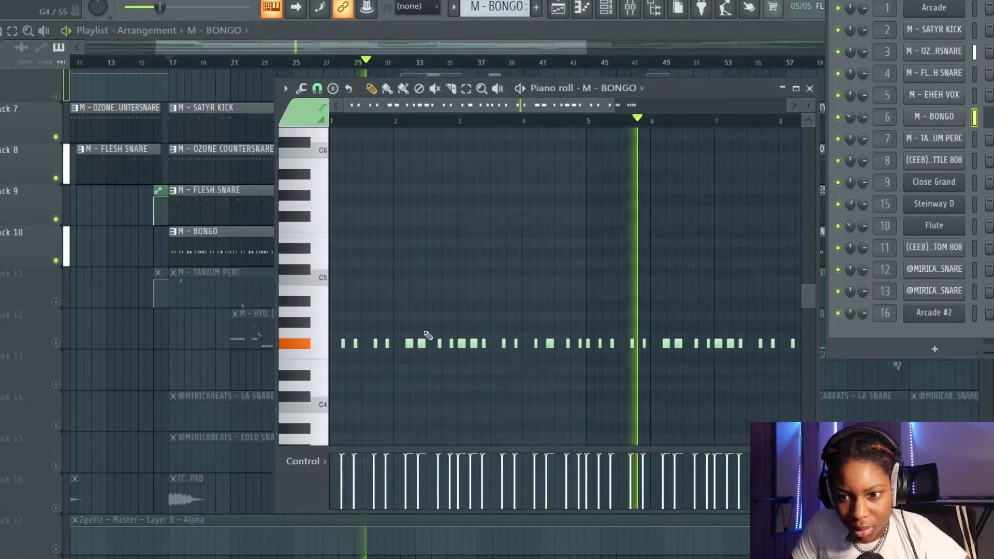
pyautogui.scroll(-3, 427, 335)
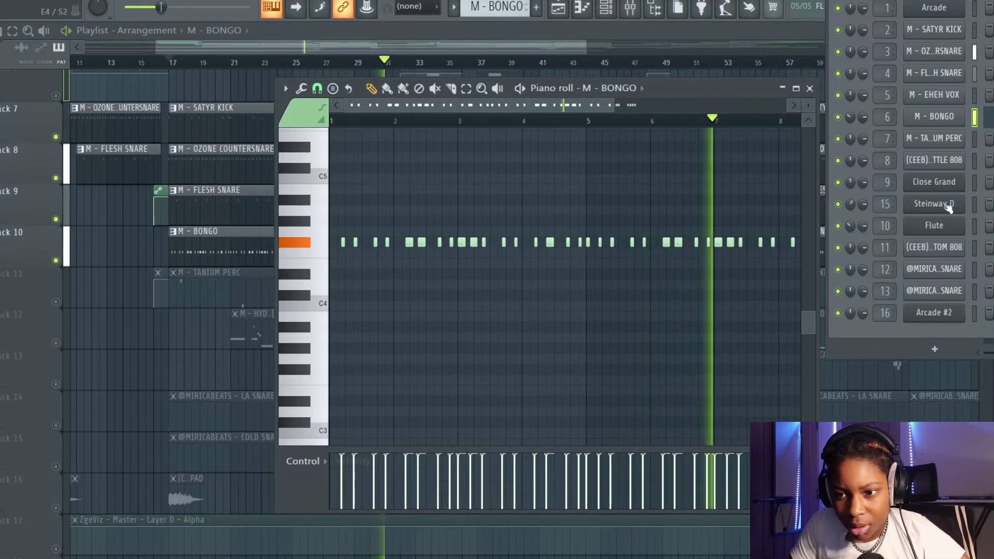
# Step: Stop playback and check the echo delay settings of the M - BONGO channel, then close its window
pyautogui.press('space')
pyautogui.click(930, 118)
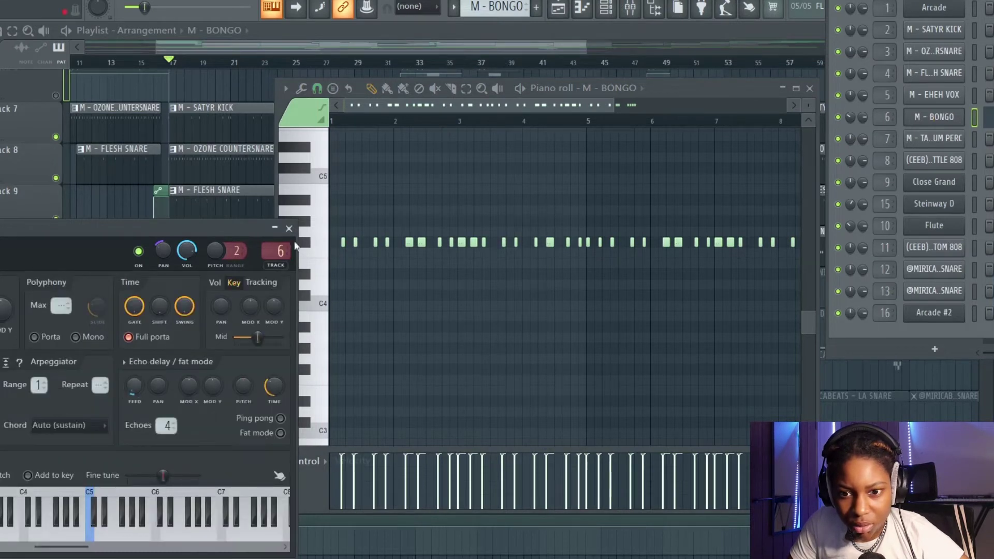
pyautogui.click(289, 228)
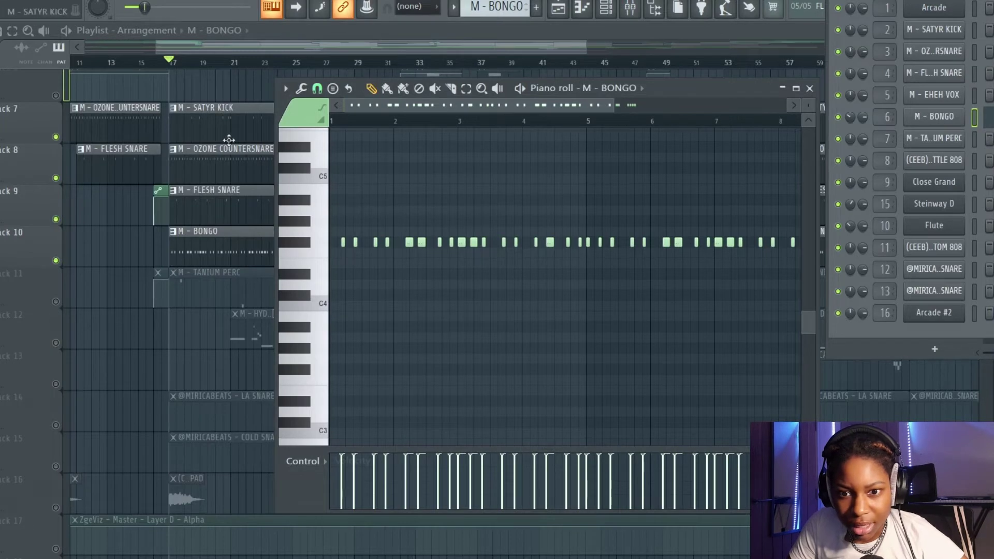
# Step: Unmute track 11 and play the arrangement while checking the M - TANIUM PERC pattern's notes in the piano roll
pyautogui.click(66, 313)
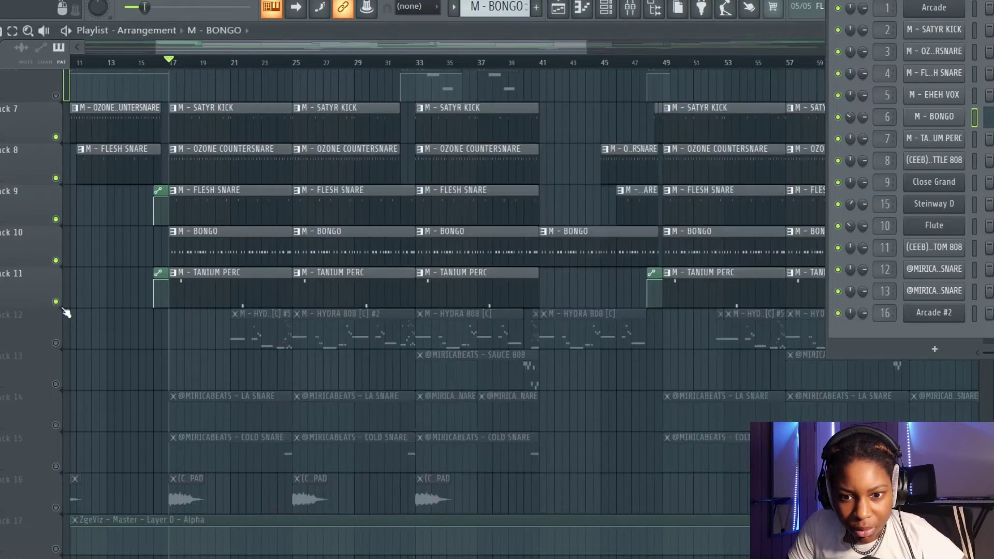
pyautogui.doubleClick(205, 294)
pyautogui.press('space')
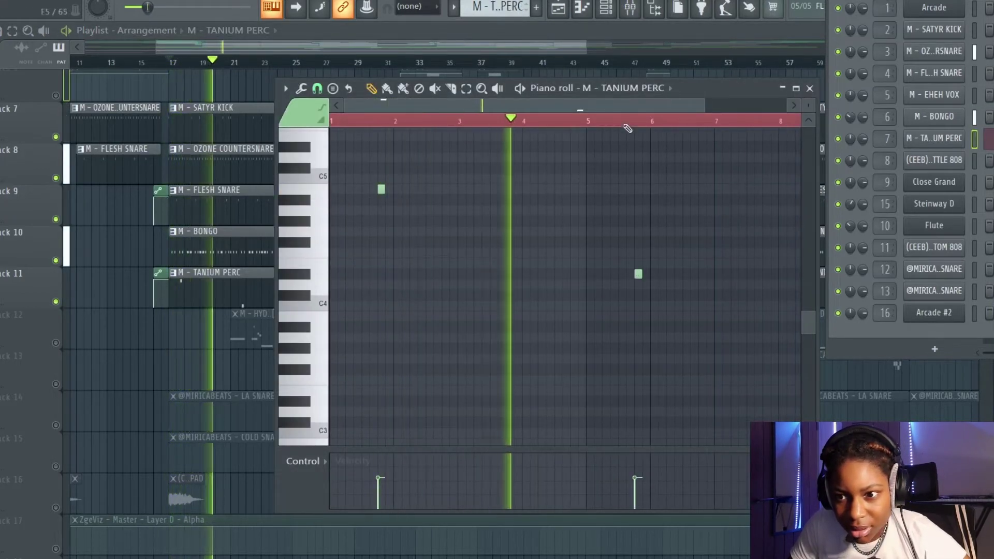
pyautogui.press('space')
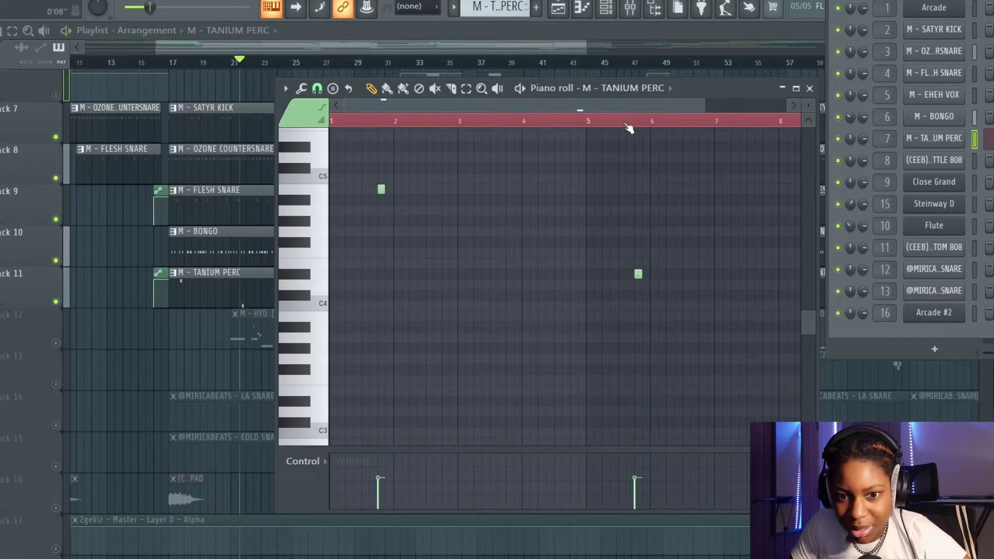
# Step: Transpose the (CEEB) - BATTLE 808 notes of the M - HYDRA 808 [C] #5 pattern up one octave and play them
pyautogui.press('F7')
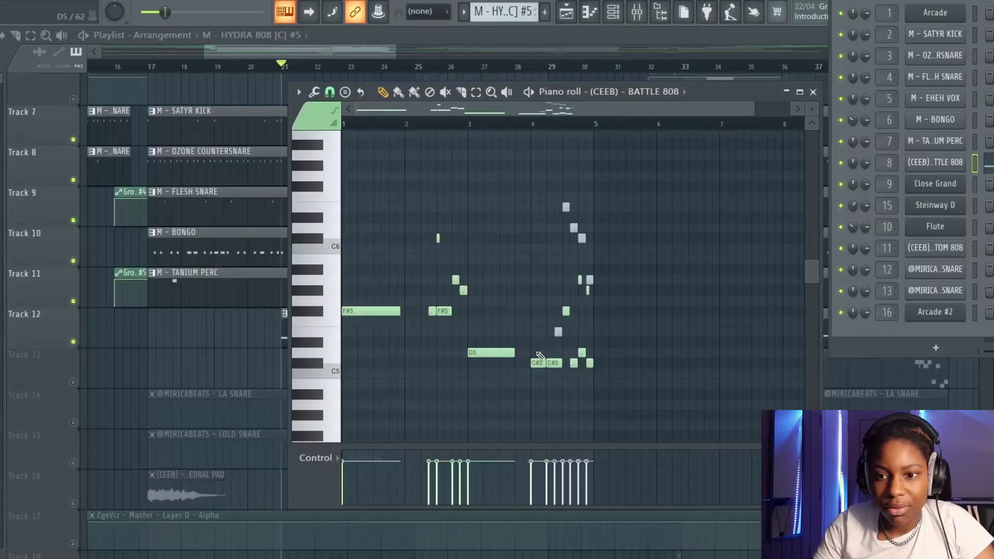
pyautogui.hotkey('ctrl', 'Up')
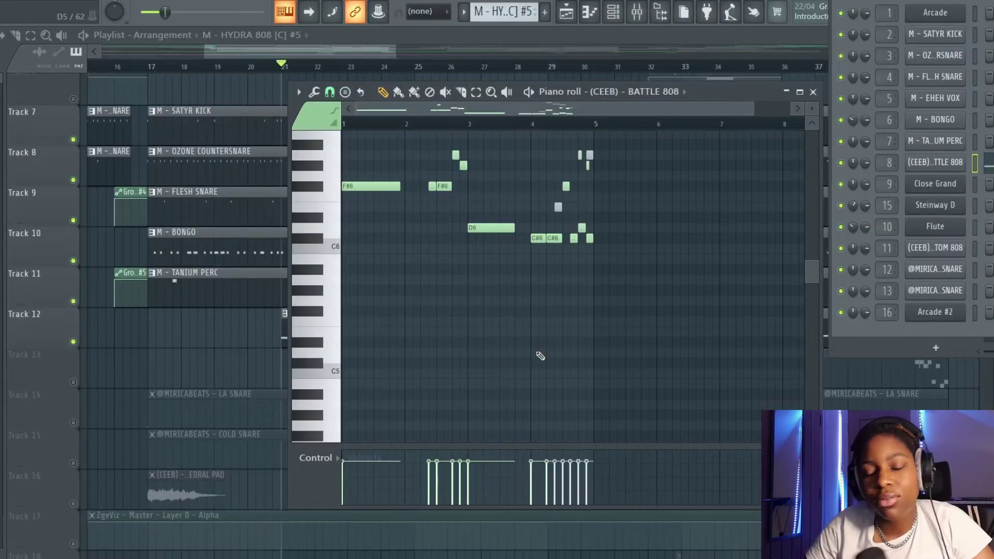
pyautogui.scroll(4, 539, 355)
pyautogui.keyDown('ctrl'); pyautogui.scroll(2, 540, 355); pyautogui.keyUp('ctrl')
pyautogui.press('space')
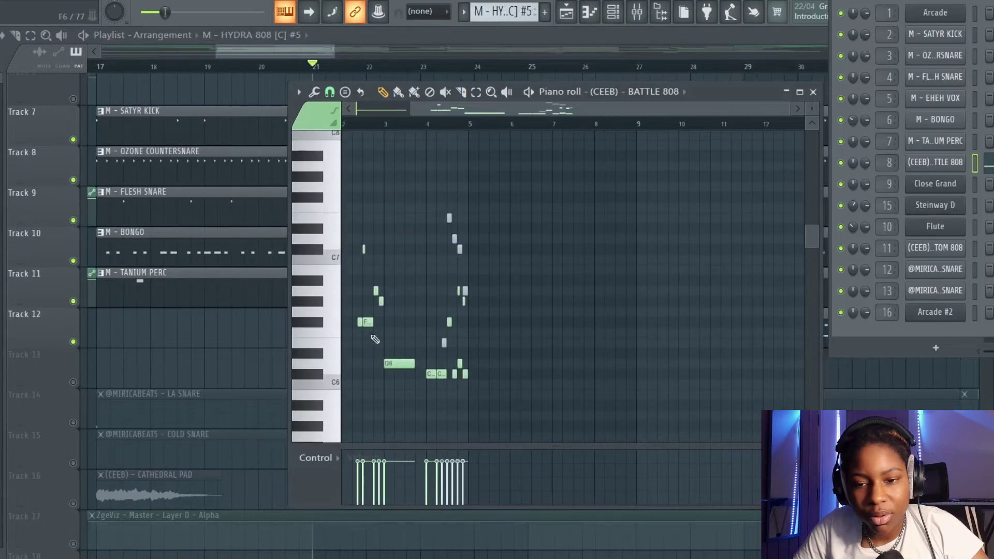
pyautogui.scroll(2, 373, 344)
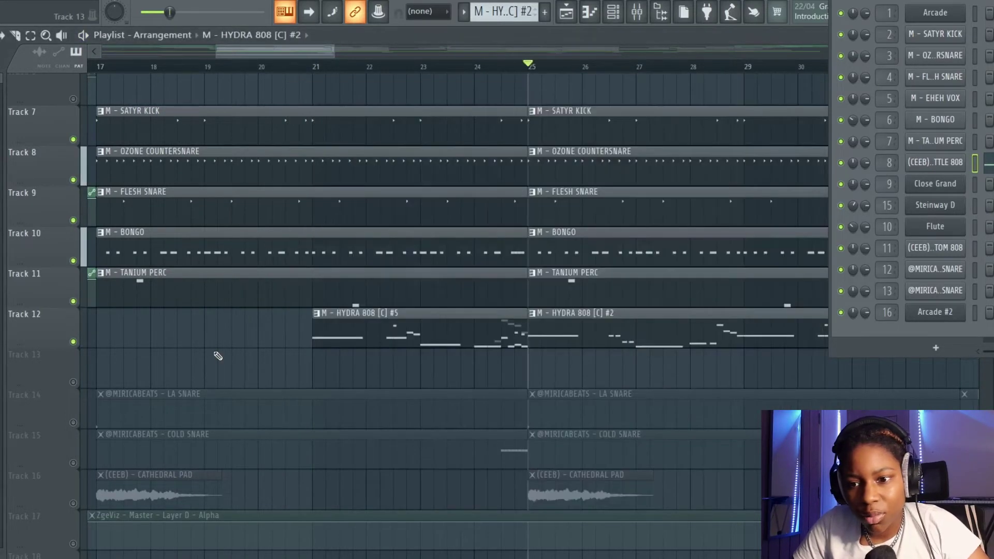
# Step: Unmute track 13 and place the playback position just before bar 40, ahead of the SAUCE 808 notes
pyautogui.hscroll(3, 218, 356)
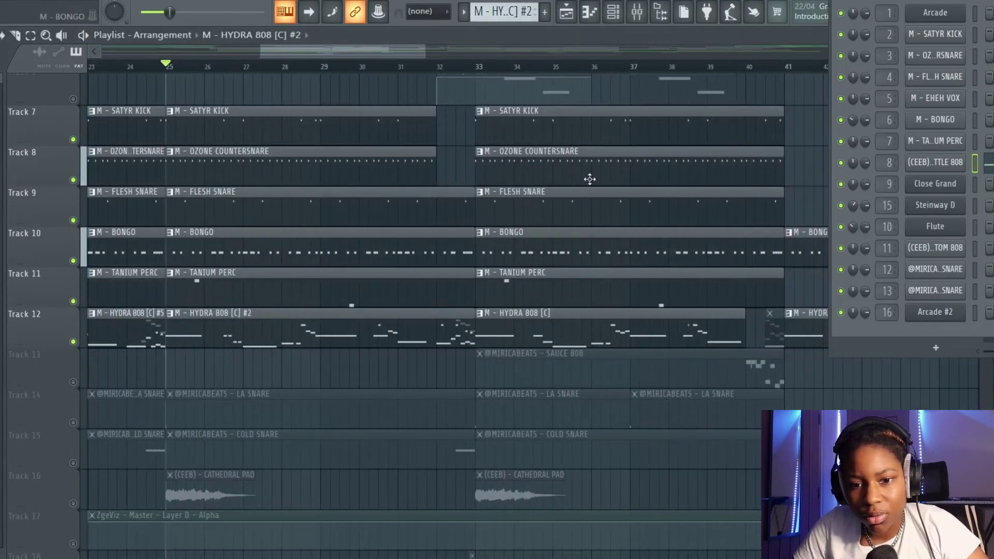
pyautogui.click(74, 383)
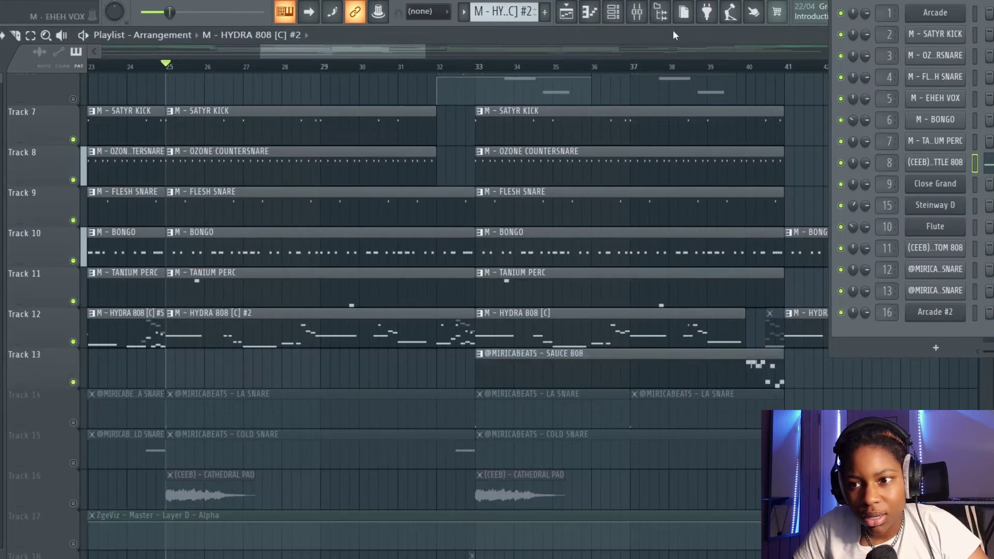
pyautogui.click(737, 65)
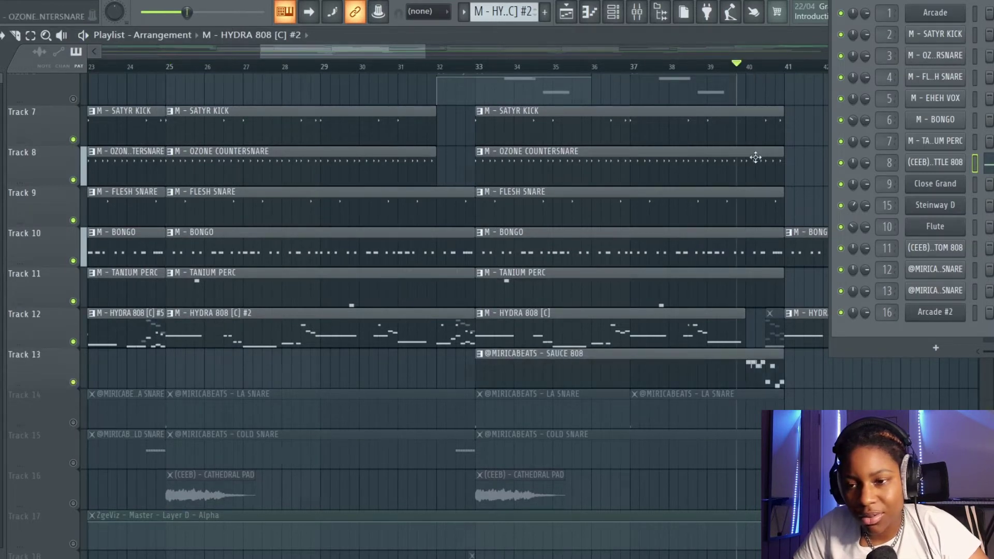
pyautogui.hscroll(2, 754, 156)
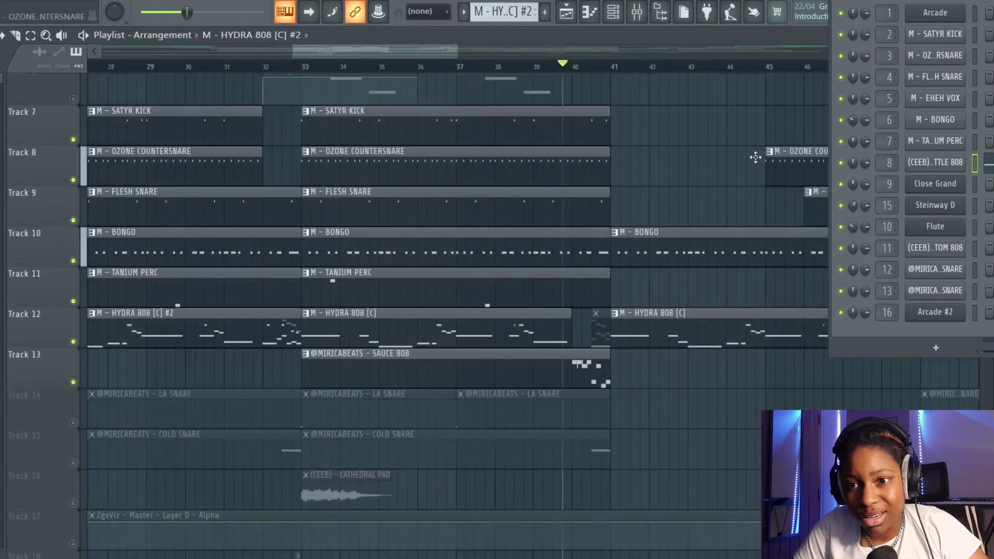
pyautogui.click(574, 66)
pyautogui.click(589, 379)
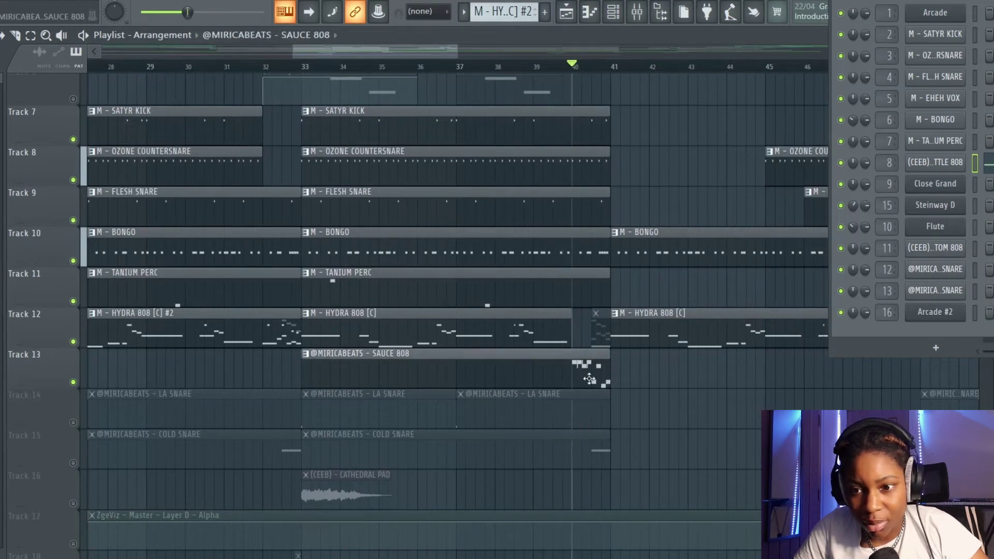
pyautogui.doubleClick(589, 379)
pyautogui.press('space')
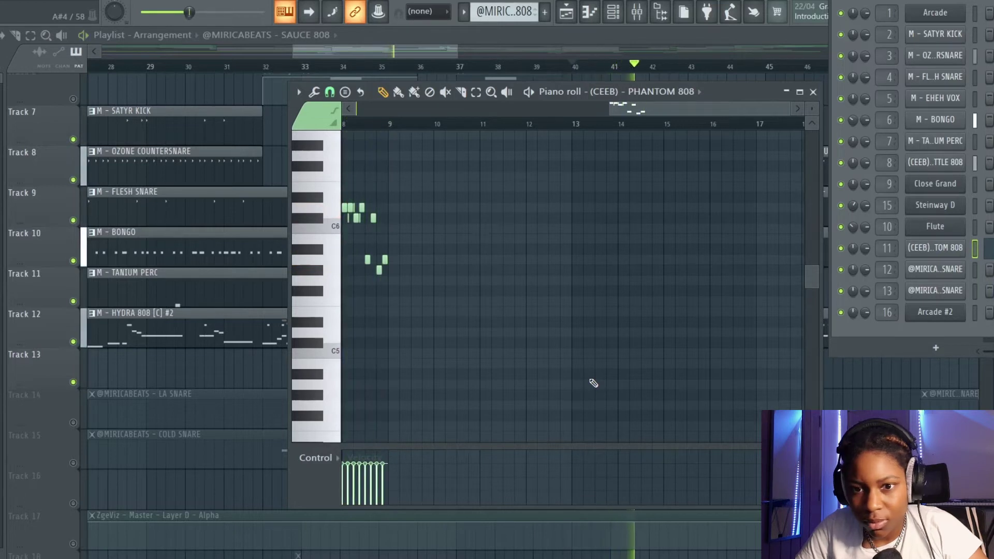
# Step: Show note pan in the control lane of the PHANTOM 808 notes and examine the panning of the bar 8 notes
pyautogui.hscroll(-2, 502, 377)
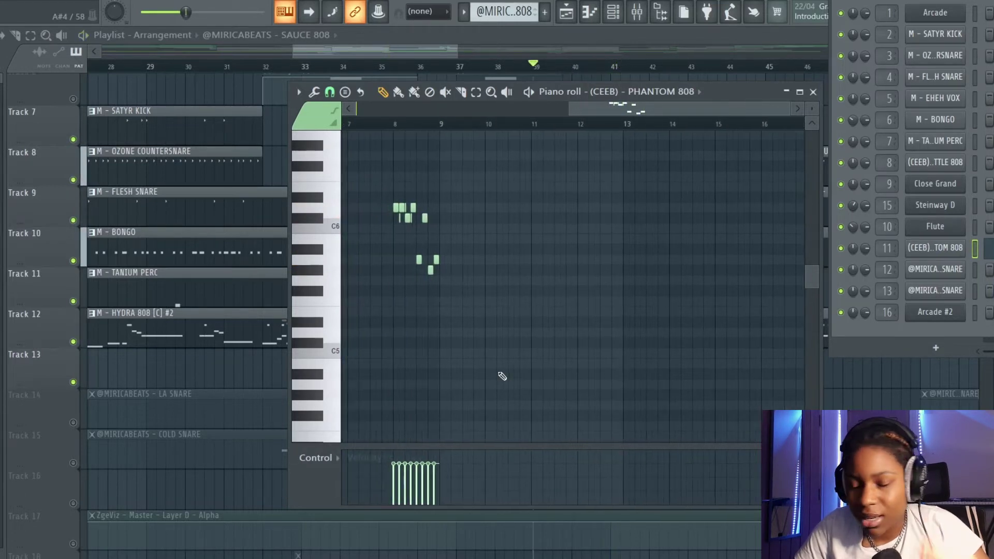
pyautogui.click(320, 458)
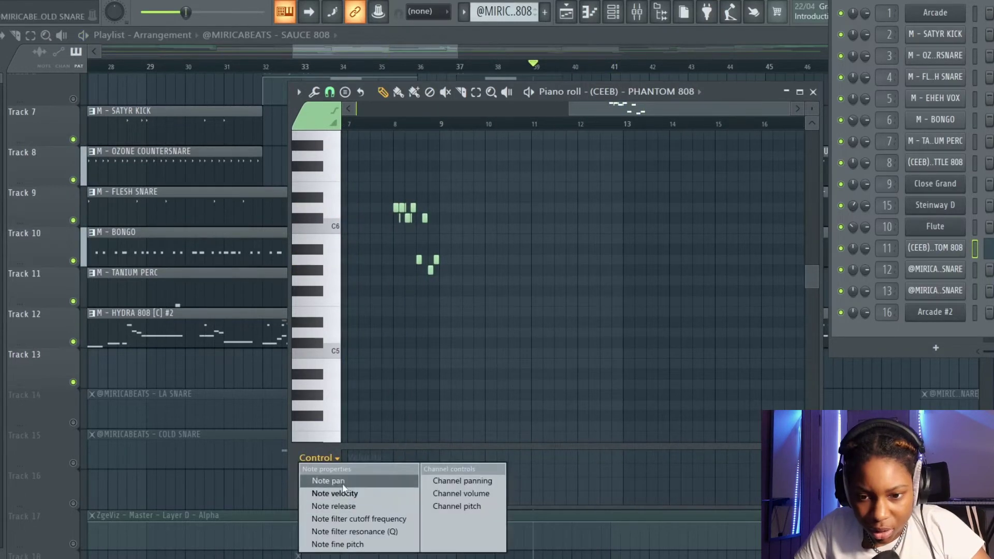
pyautogui.click(342, 482)
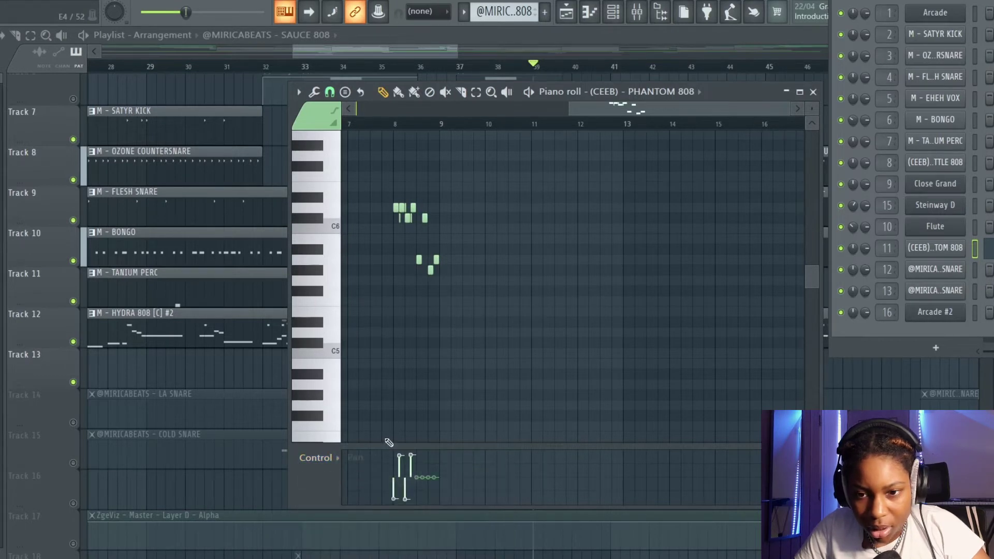
pyautogui.scroll(3, 387, 441)
pyautogui.scroll(4, 634, 375)
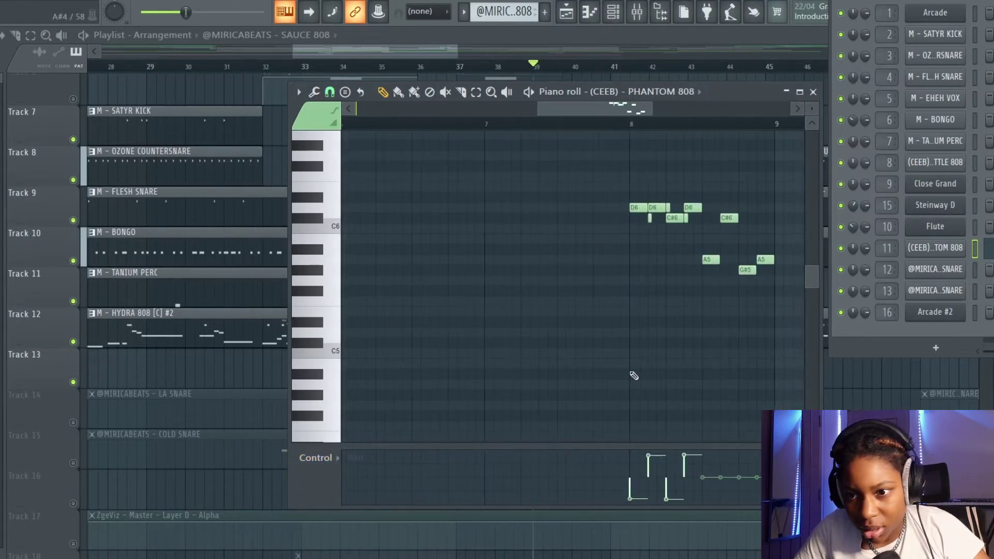
pyautogui.hscroll(3, 633, 376)
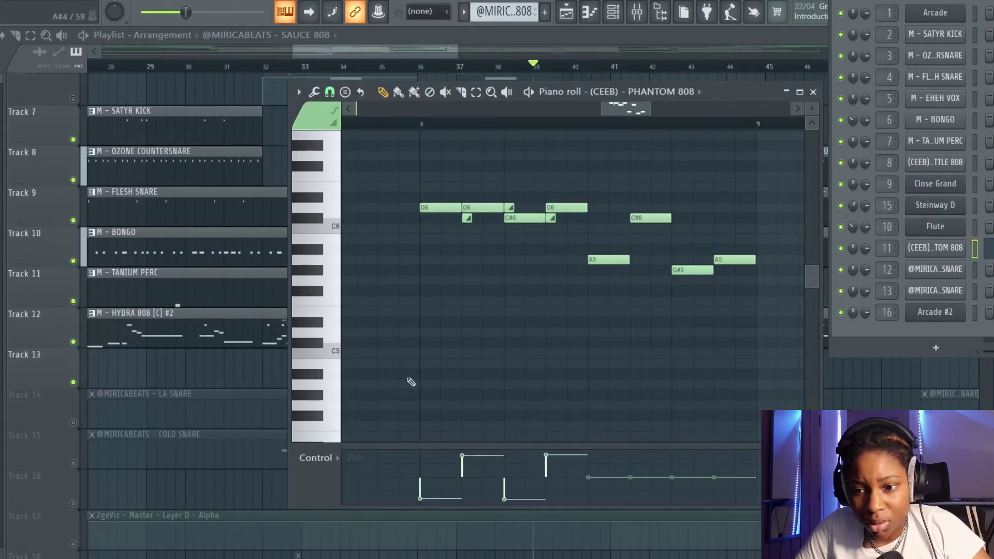
# Step: Demonstrate a slide by adding a B5 note at bar 8 followed by an A#5 slide note, and delete the example
pyautogui.click(469, 207)
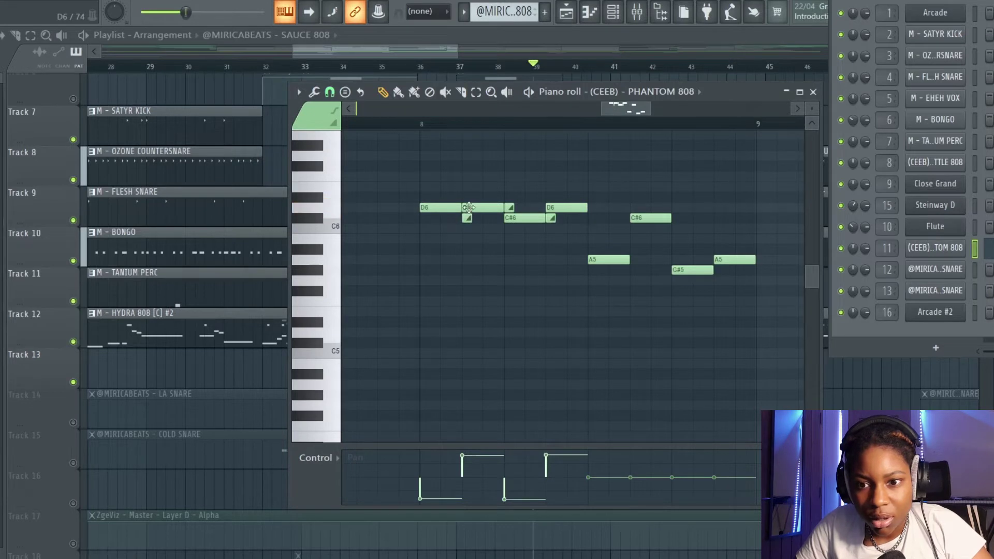
pyautogui.click(467, 217)
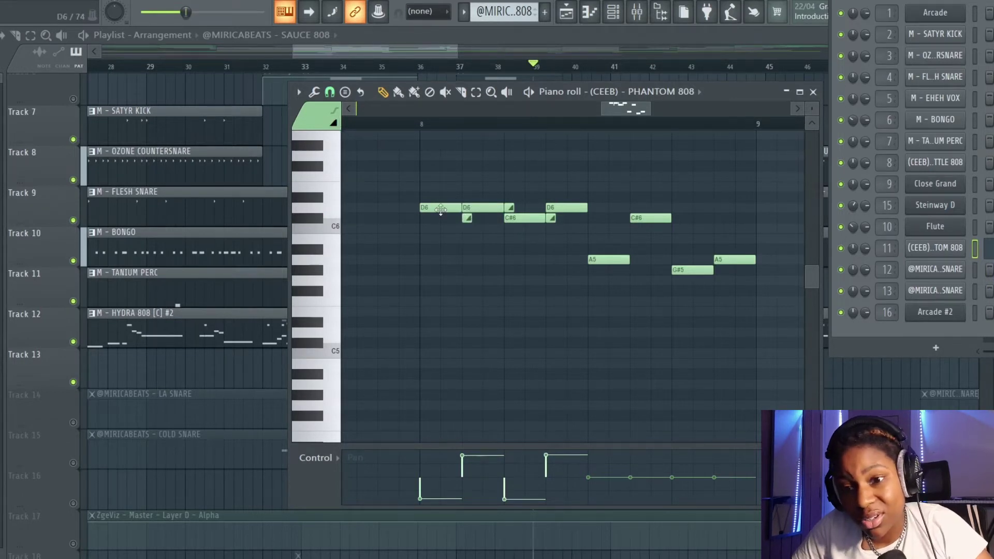
pyautogui.click(424, 243)
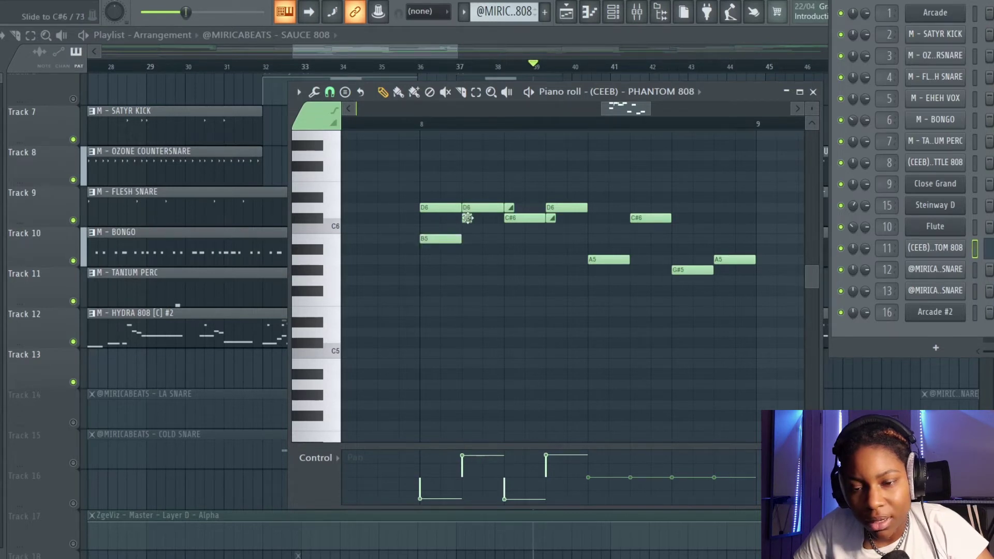
pyautogui.click(466, 218)
pyautogui.click(463, 251)
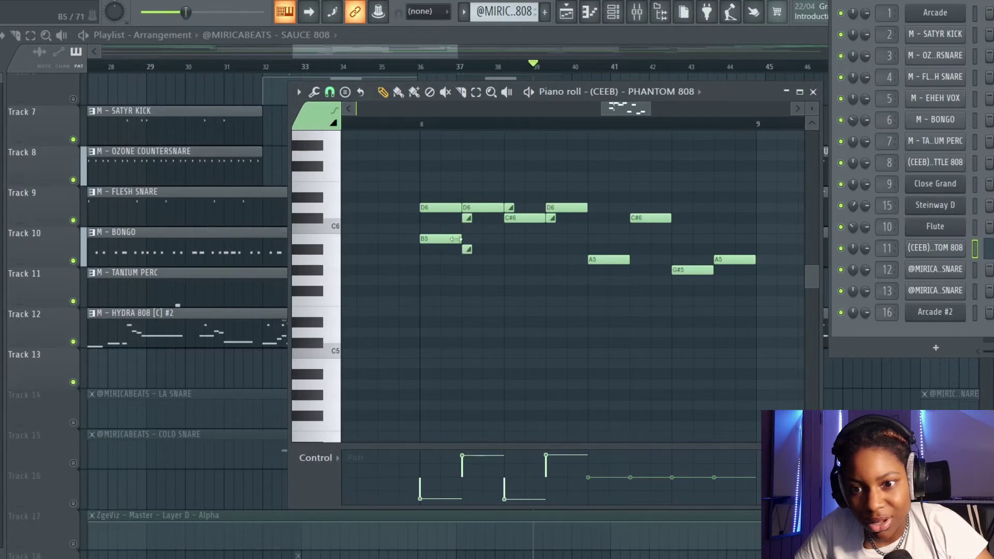
pyautogui.rightClick(455, 239)
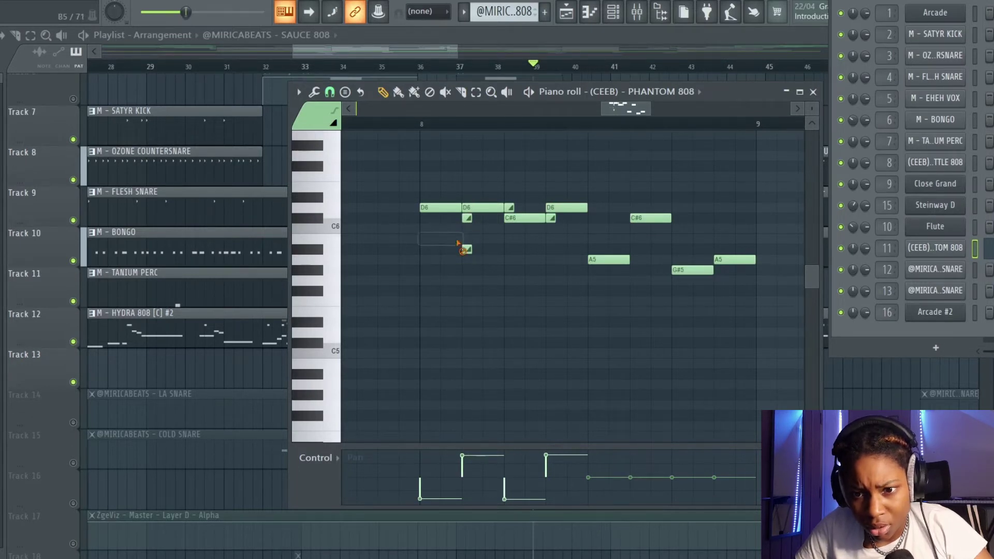
# Step: Try playing the PHANTOM 808 phrase without its second D6 note, and undo that note's deletion
pyautogui.rightClick(485, 208)
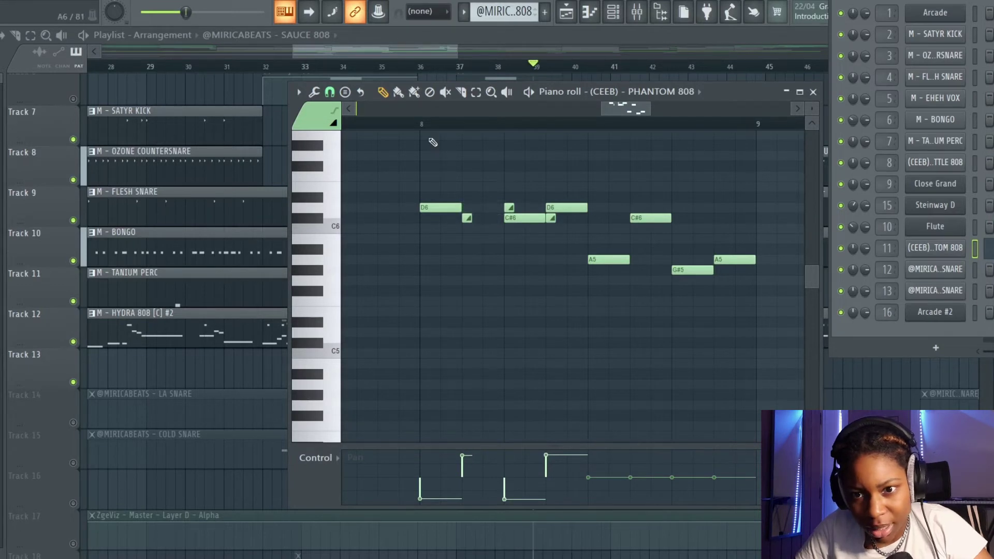
pyautogui.press('space')
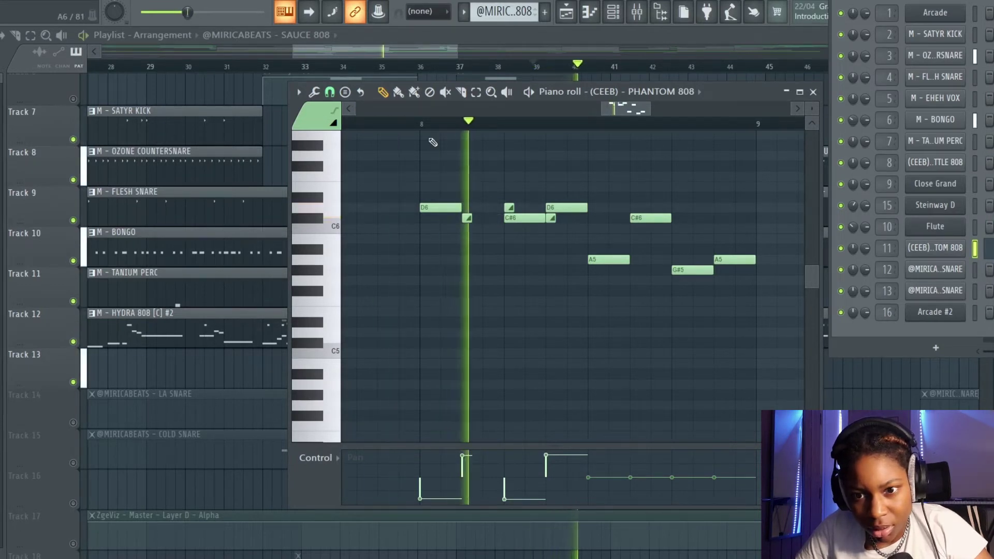
pyautogui.press('space')
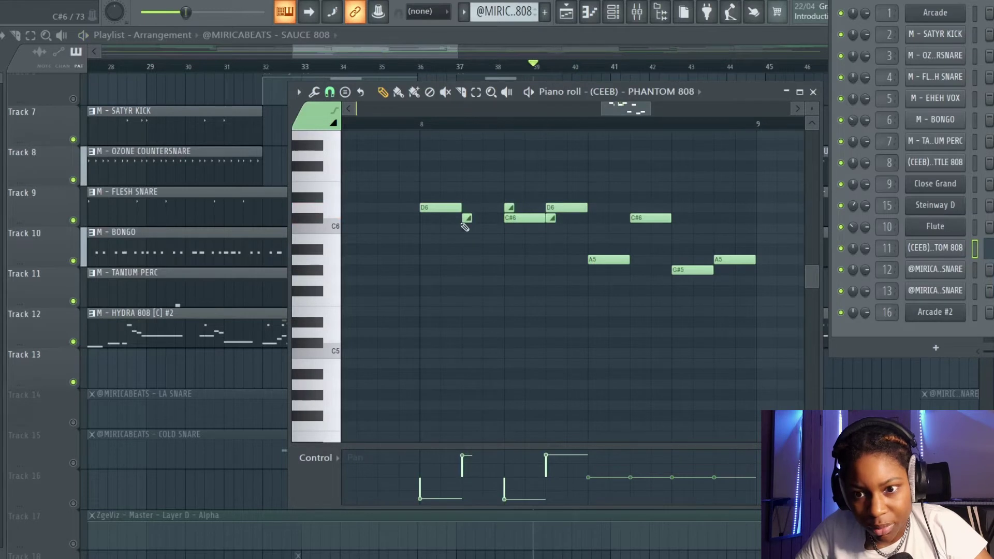
pyautogui.hotkey('ctrl', 'z')
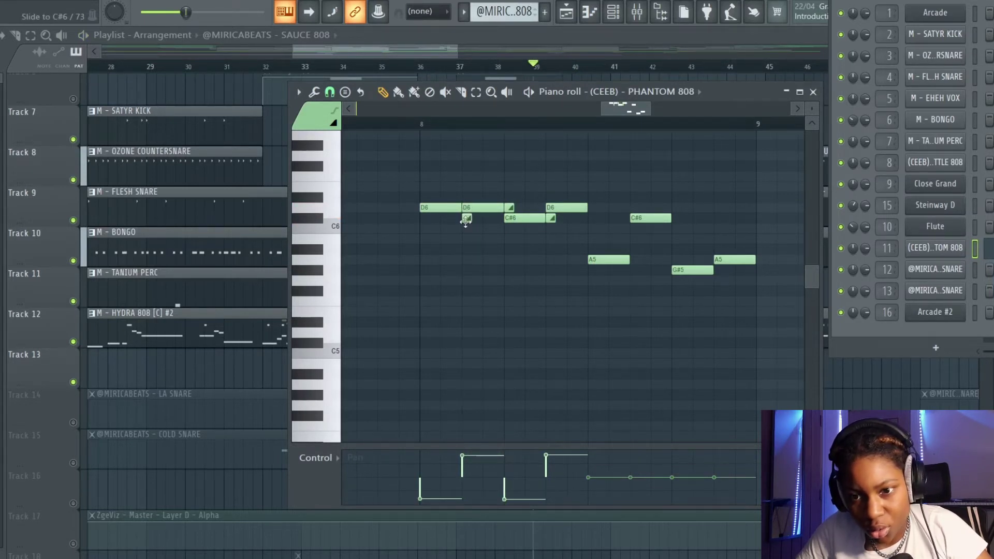
# Step: Play the complete PHANTOM 808 phrase with its slide notes and close the piano roll
pyautogui.press('space')
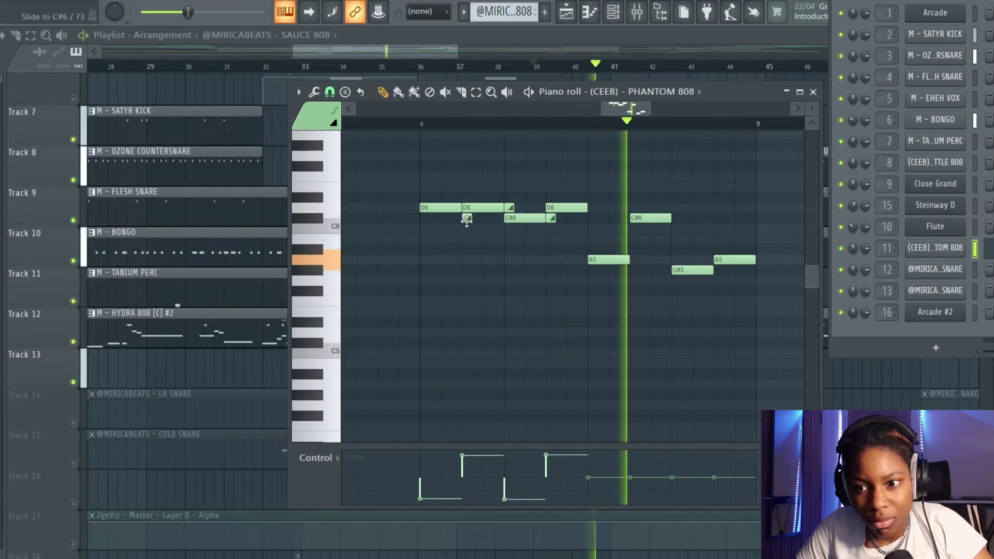
pyautogui.press('space')
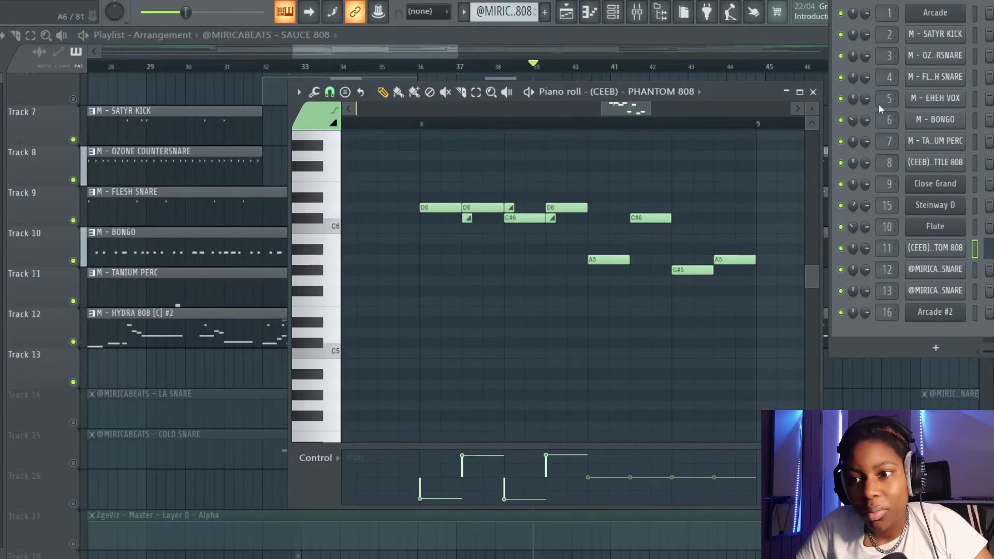
pyautogui.click(813, 92)
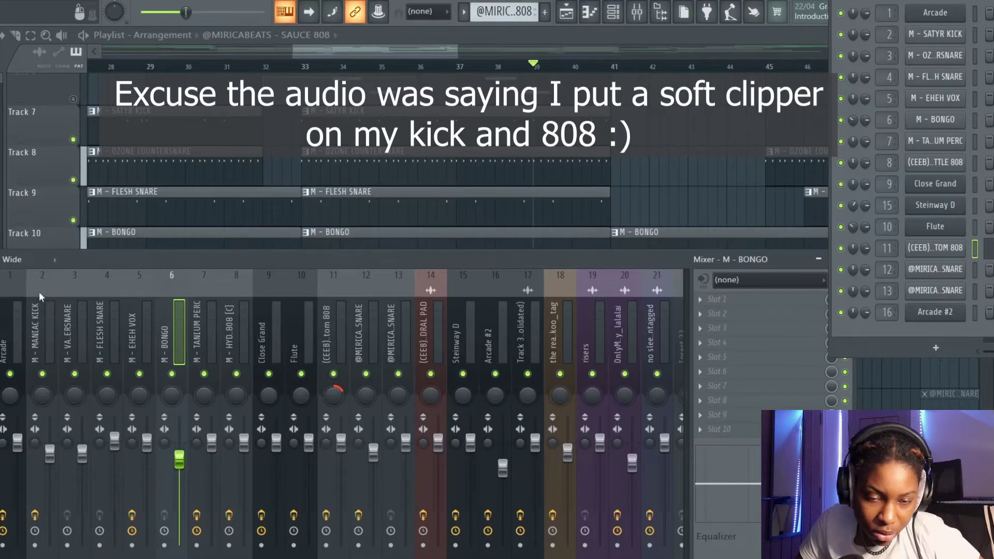
# Step: Check the Fruity soft clipper settings on the M - MANIAC KICK mixer track and close the effect window
pyautogui.click(39, 288)
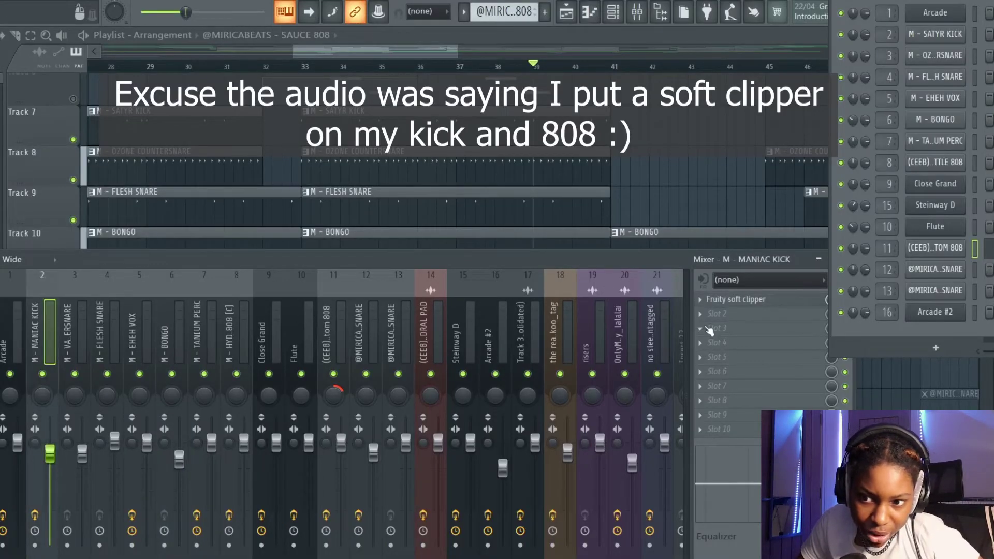
pyautogui.click(725, 302)
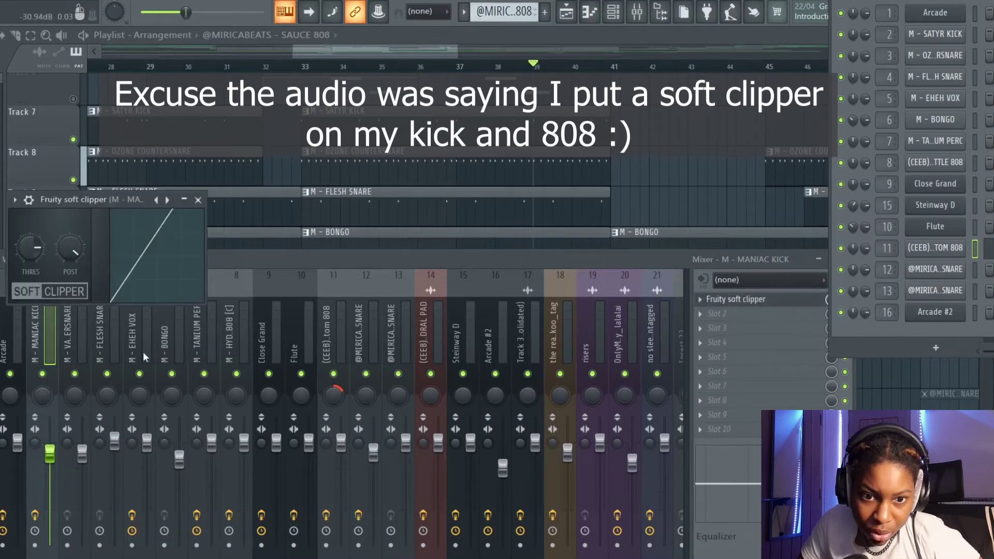
pyautogui.click(198, 200)
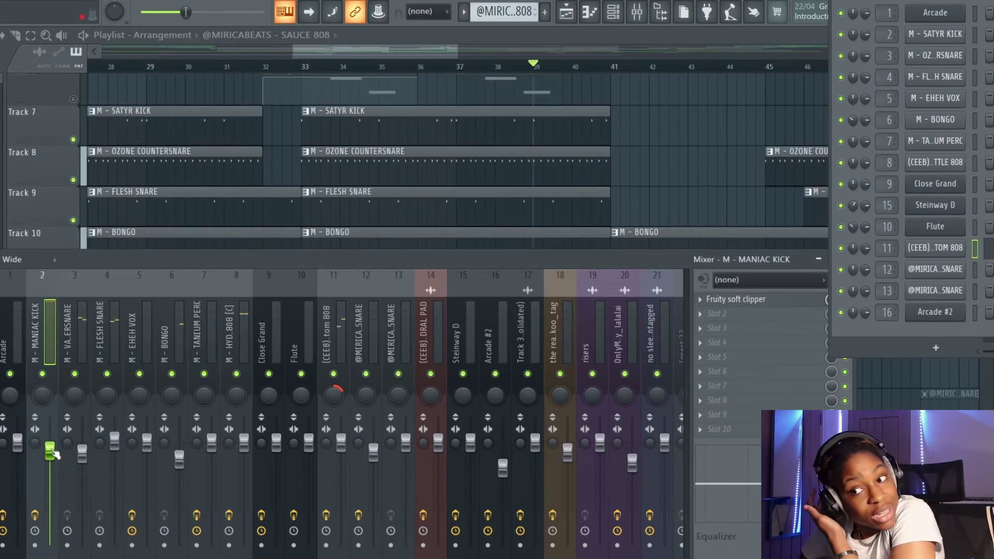
# Step: Bring up the M - HYDRA 808 [C] mixer track and check its Fruity Blood Overdrive and Fruity soft clipper settings
pyautogui.scroll(-2, 363, 181)
pyautogui.click(394, 228)
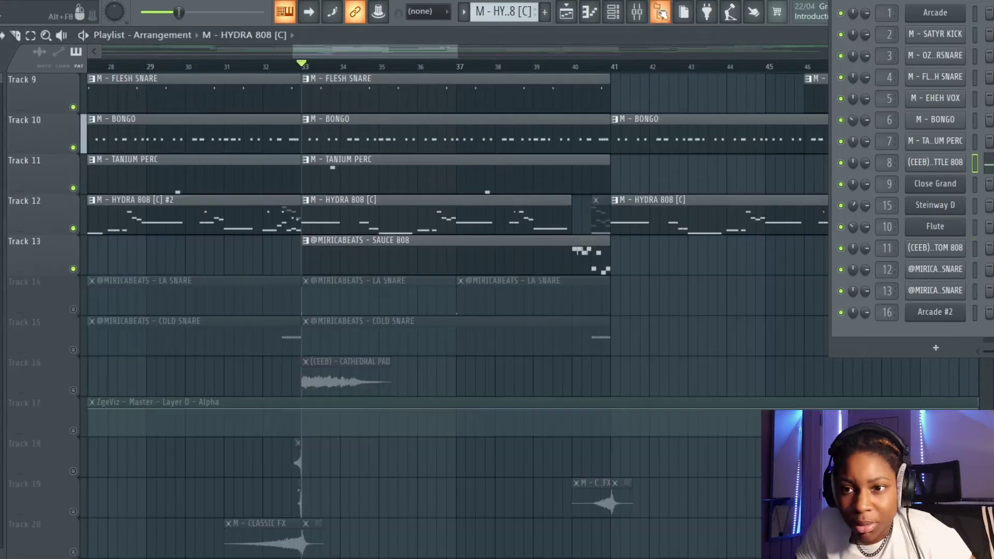
pyautogui.click(636, 11)
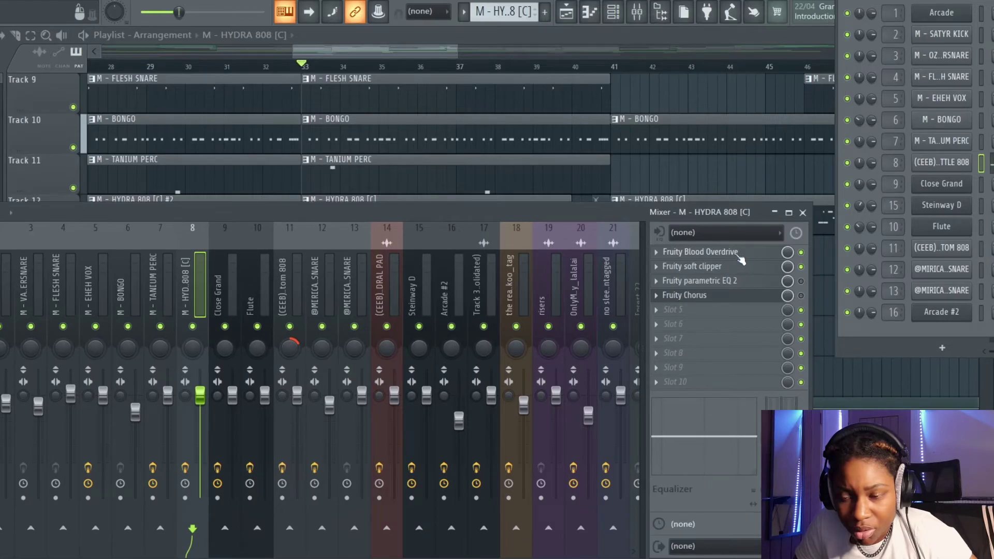
pyautogui.click(740, 254)
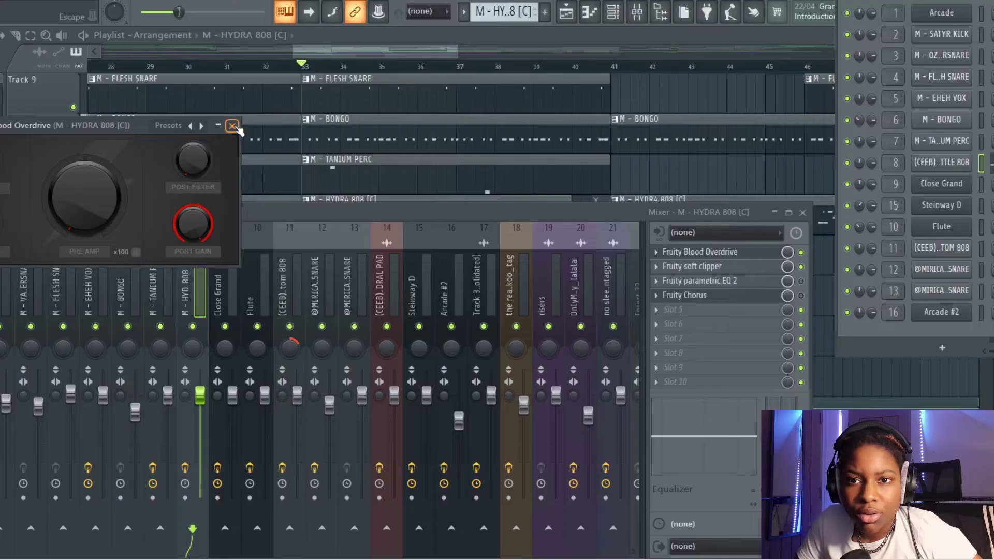
pyautogui.click(232, 126)
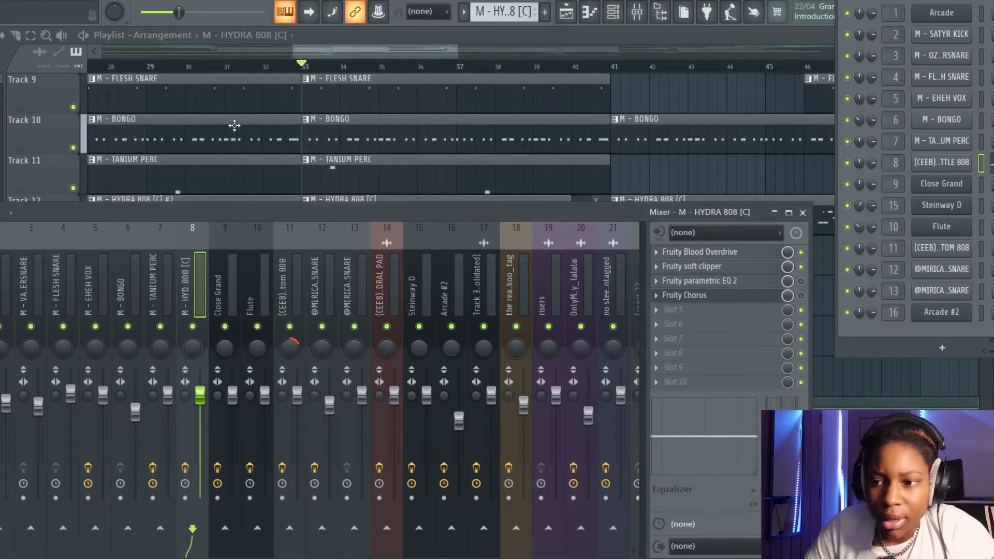
pyautogui.click(700, 266)
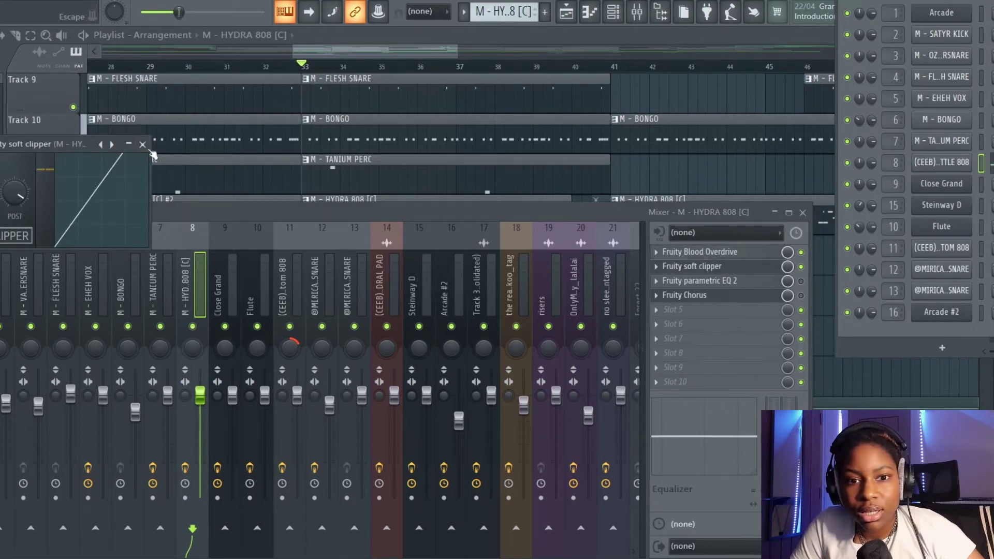
pyautogui.click(143, 144)
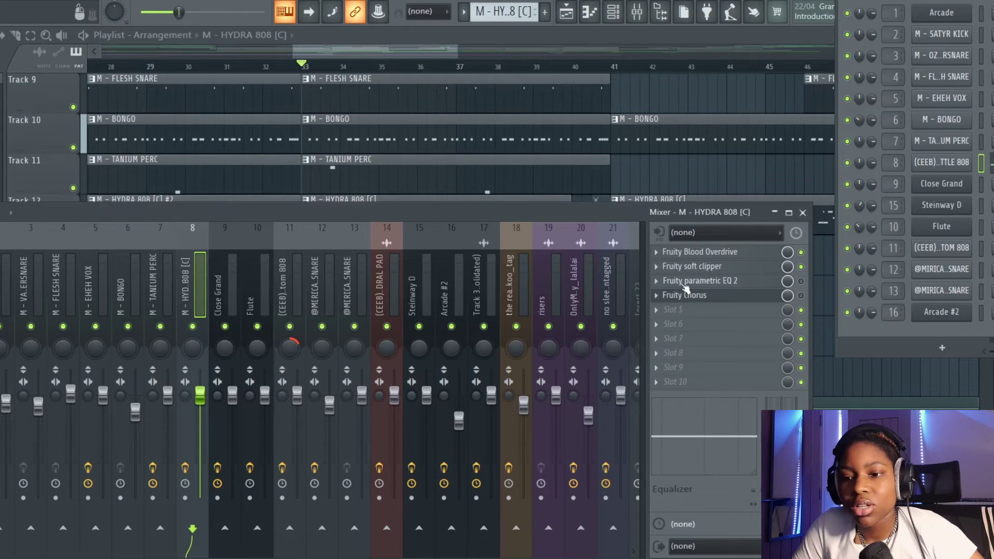
# Step: Listen to the HYDRA 808 with Blood Overdrive and soft clipper bypassed, and check its Fruity parametric EQ 2 curve
pyautogui.press('space')
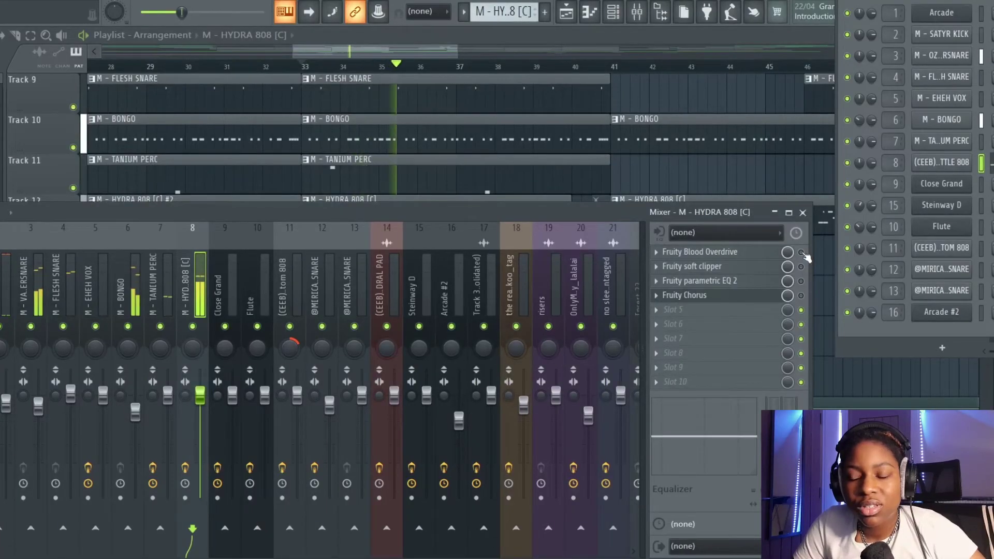
pyautogui.press('space')
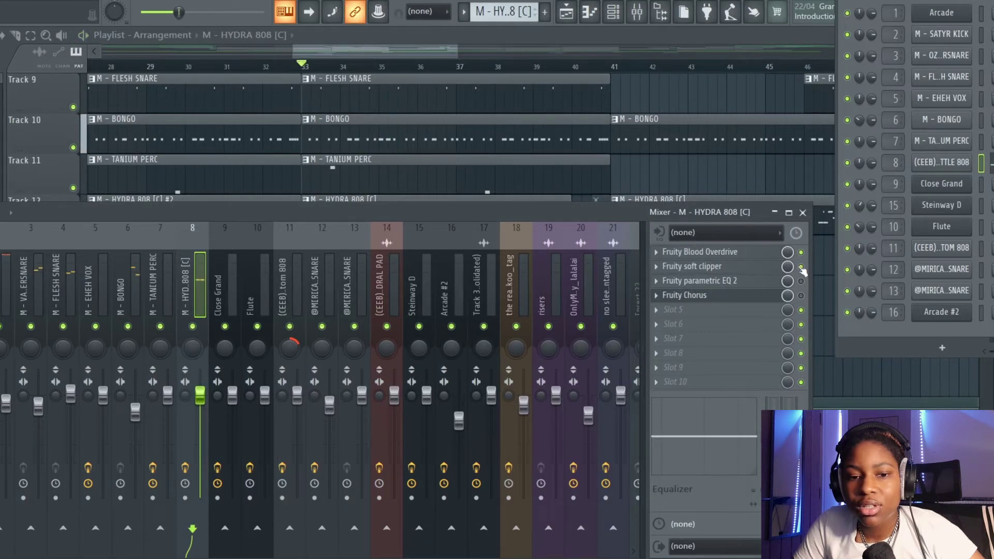
pyautogui.click(6, 285)
pyautogui.press('space')
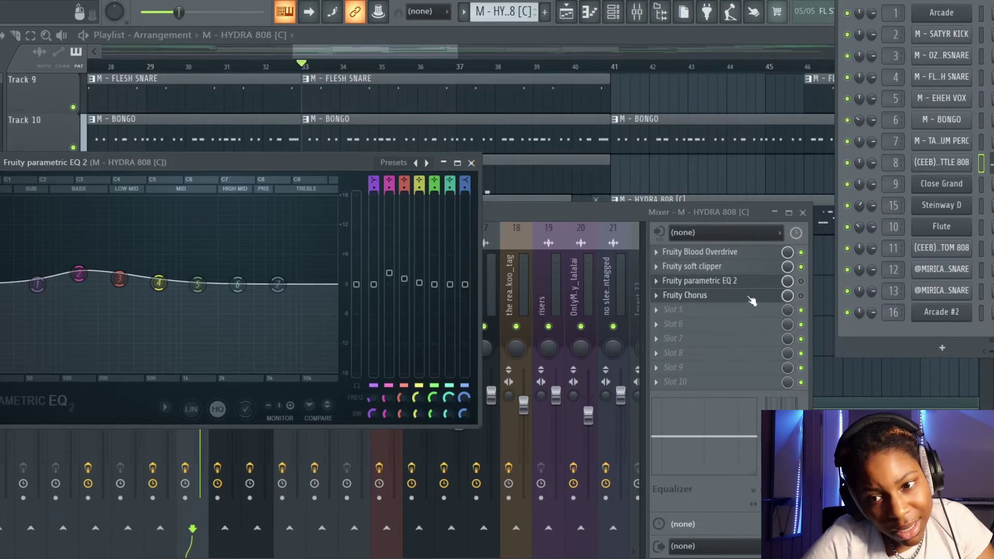
pyautogui.click(469, 163)
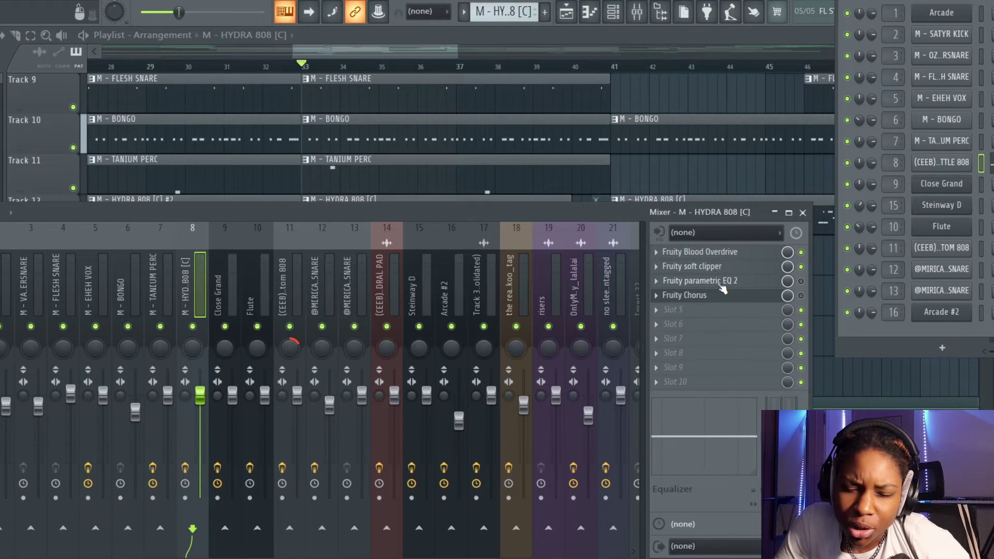
pyautogui.click(723, 282)
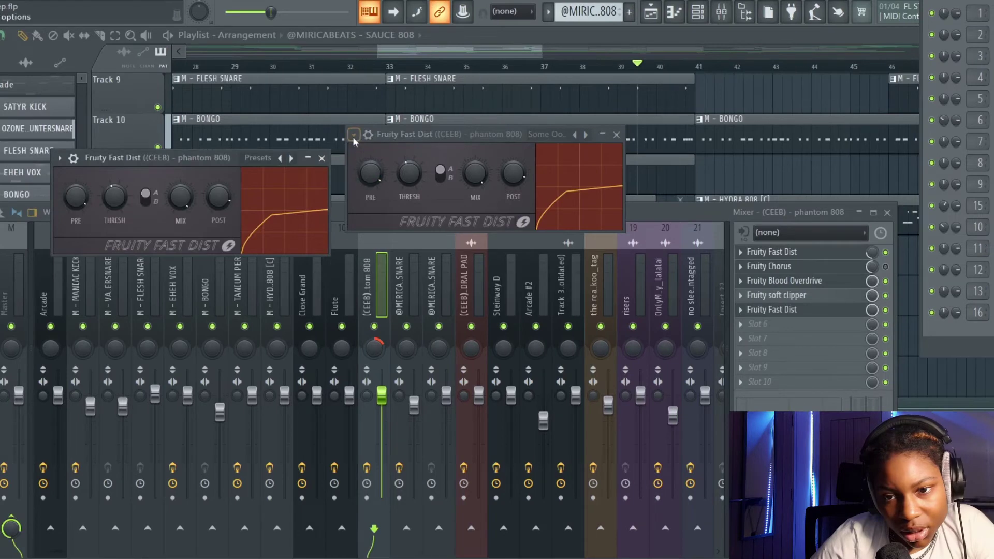
# Step: Apply the Some Oomph preset to the phantom 808's second Fruity Fast Dist and close its window
pyautogui.click(354, 136)
pyautogui.moveTo(385, 186)
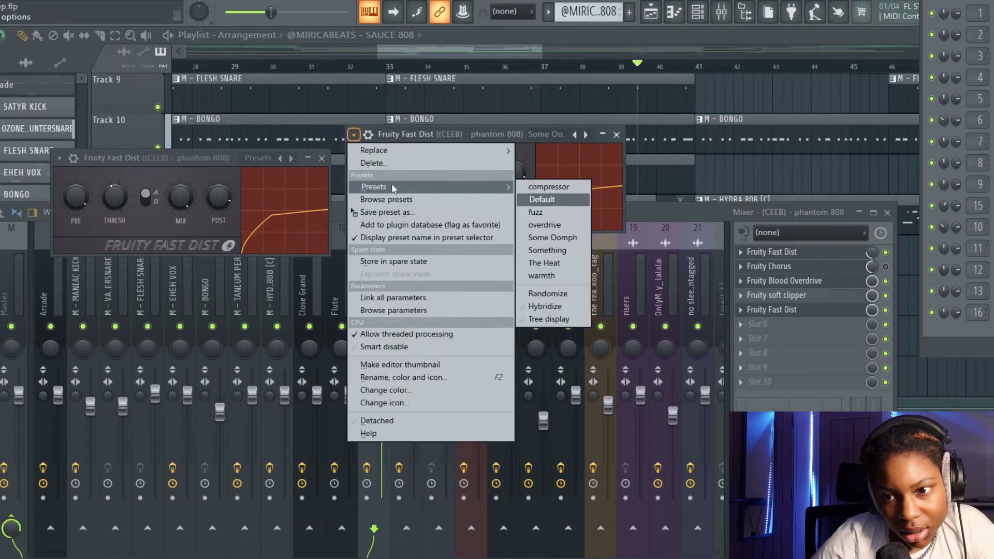
pyautogui.click(552, 238)
pyautogui.click(616, 134)
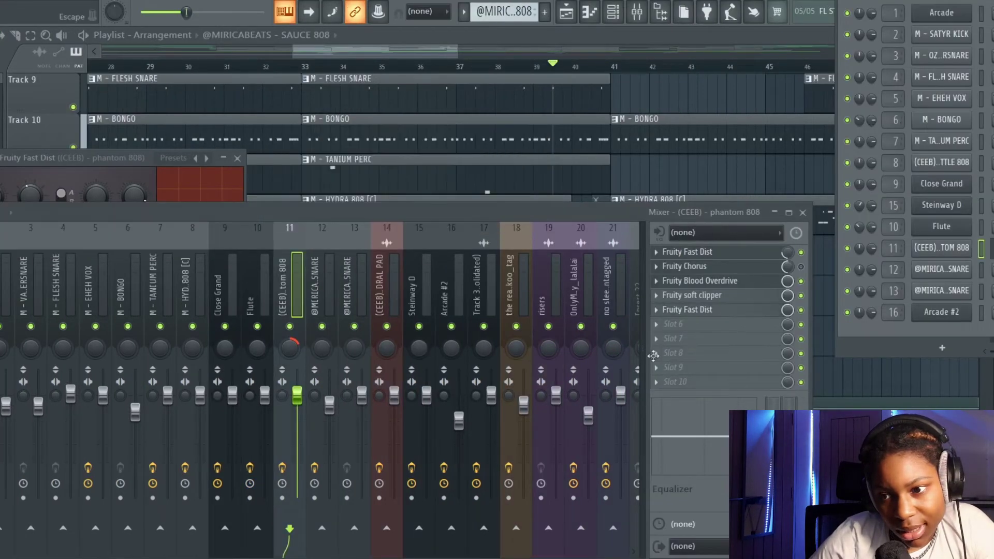
# Step: Delete the second Fruity Fast Dist from slot 5 of the phantom 808 mixer track
pyautogui.click(661, 312)
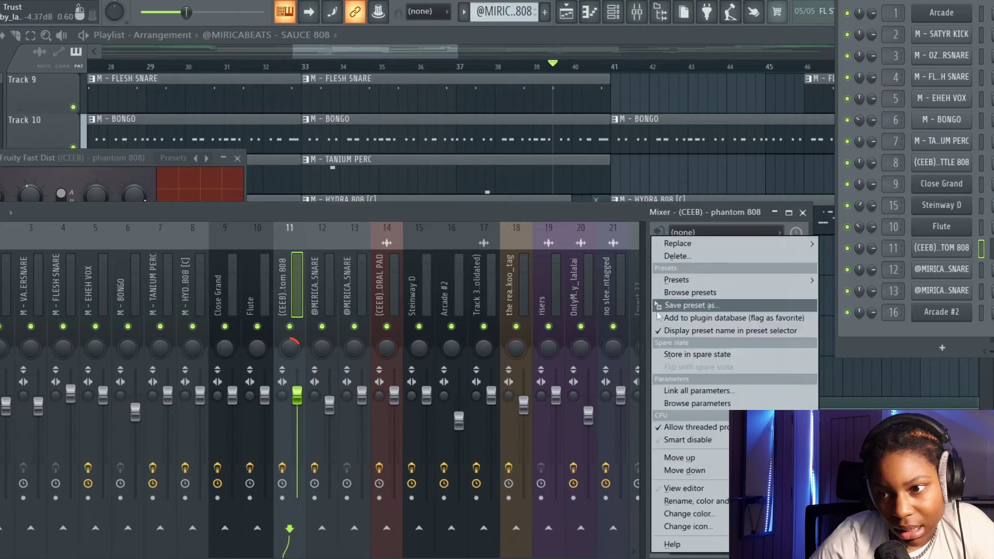
pyautogui.click(682, 267)
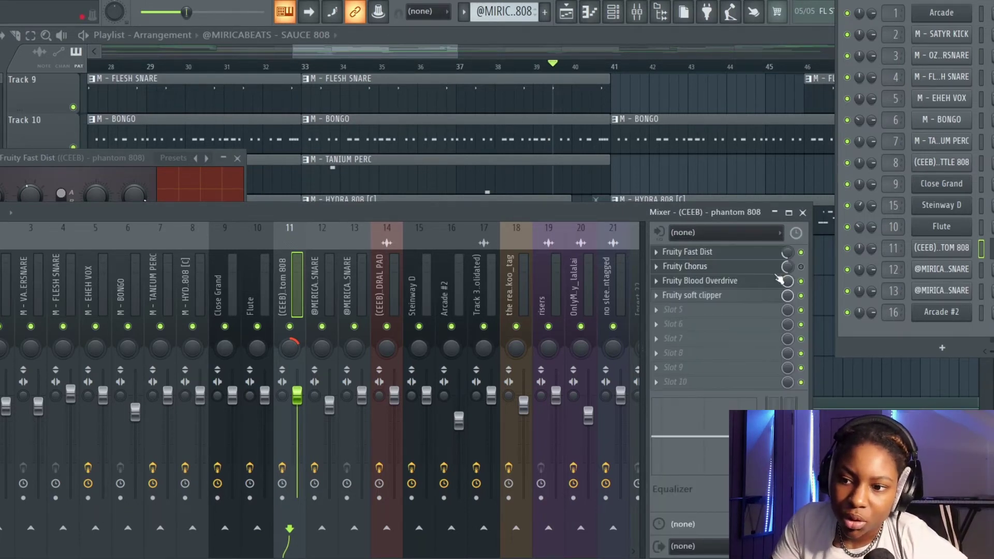
pyautogui.click(801, 267)
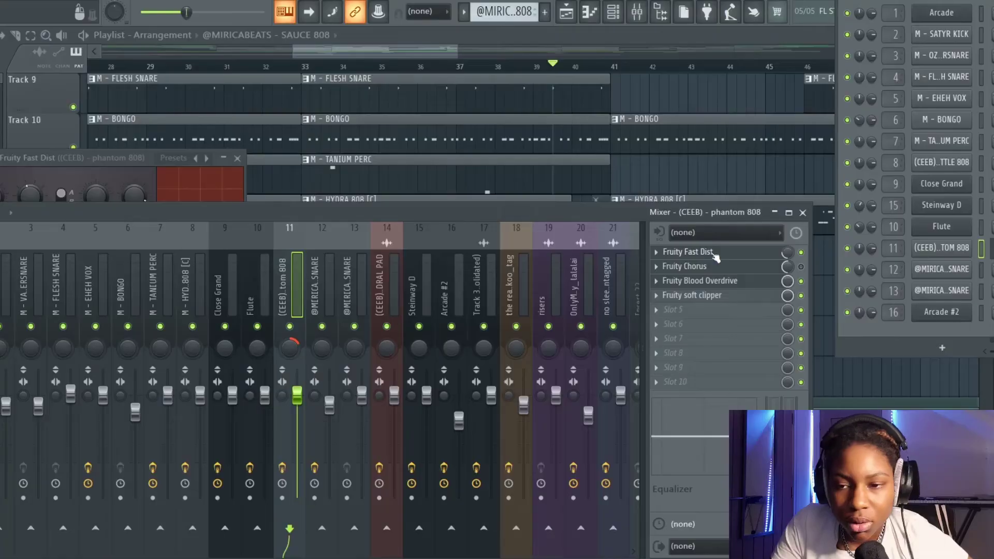
# Step: Unmute Track 14 and play the LA SNARE pattern from bar 33
pyautogui.press('space')
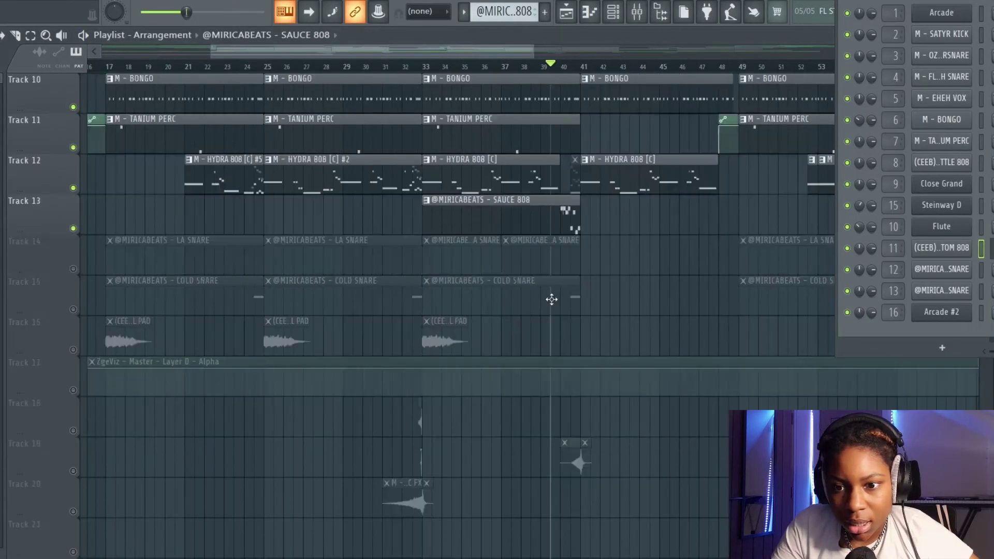
pyautogui.click(73, 268)
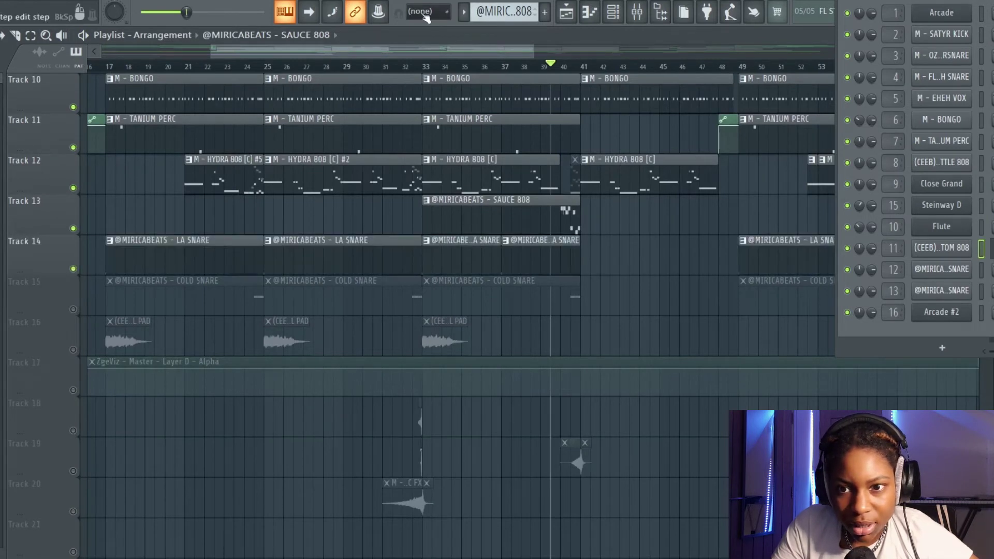
pyautogui.click(429, 70)
pyautogui.press('space')
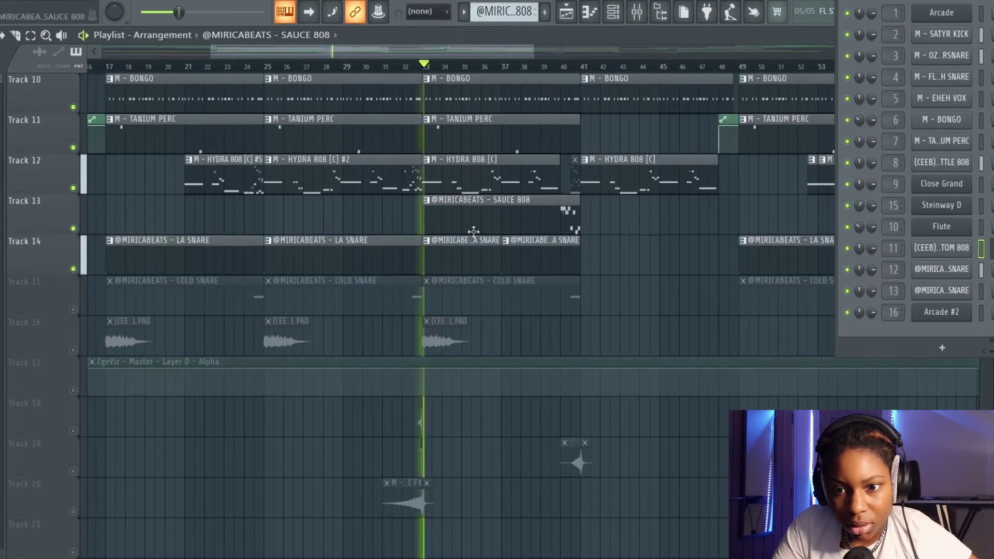
# Step: Check the LA SNARE notes in the piano roll with playback stopped, and close the piano roll
pyautogui.doubleClick(470, 254)
pyautogui.press('space')
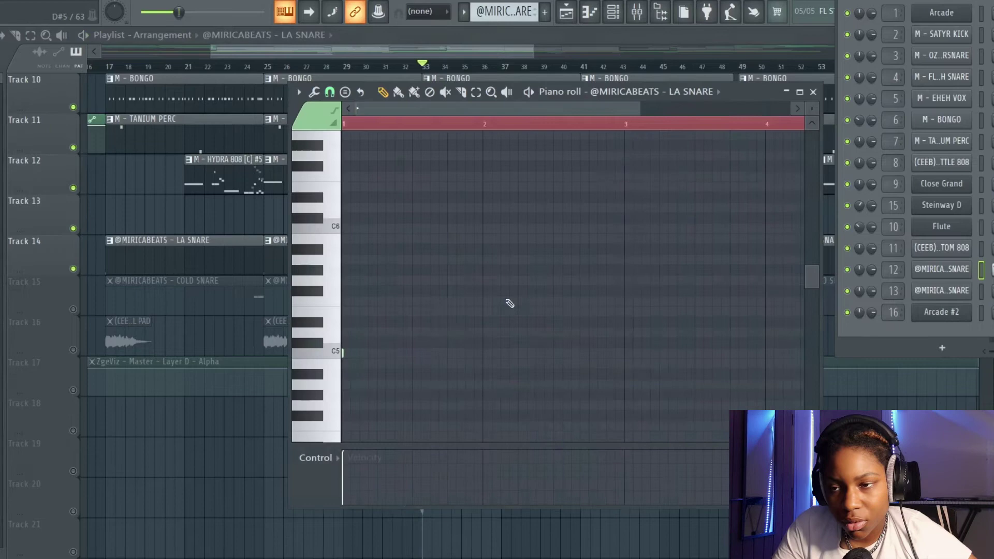
pyautogui.click(813, 92)
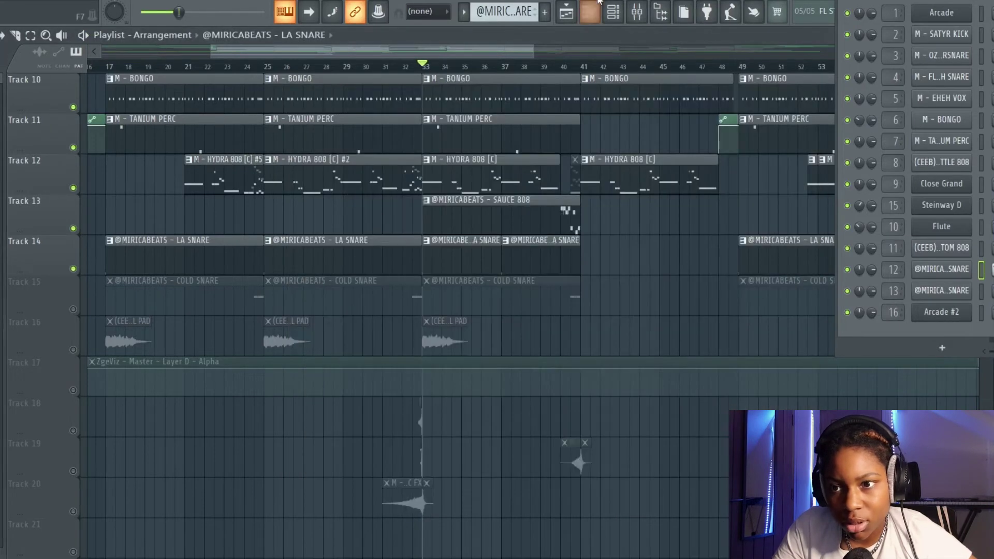
# Step: Check the Fruity delay 2 and Fruity soft clipper settings on the LA SNARE mixer track and close the effect windows
pyautogui.click(636, 11)
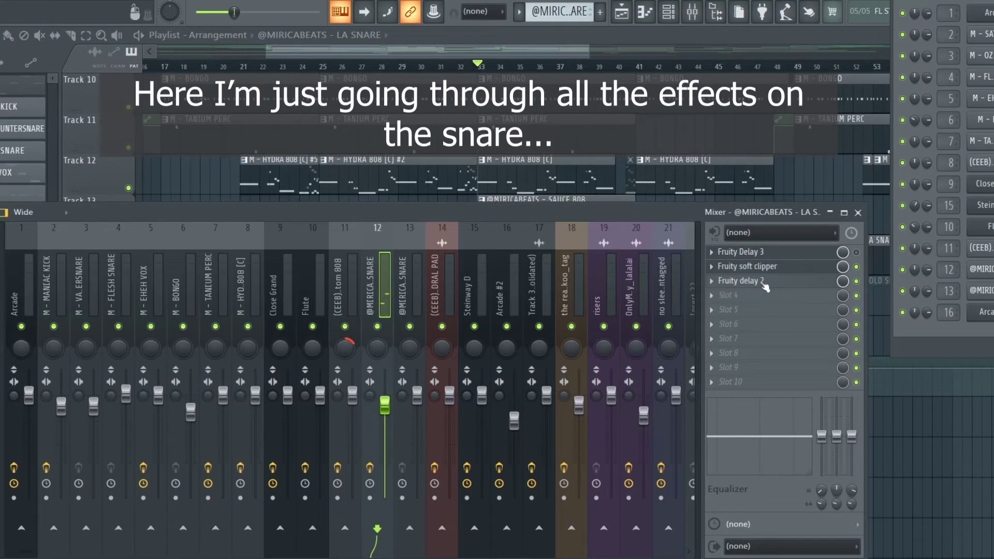
pyautogui.click(762, 284)
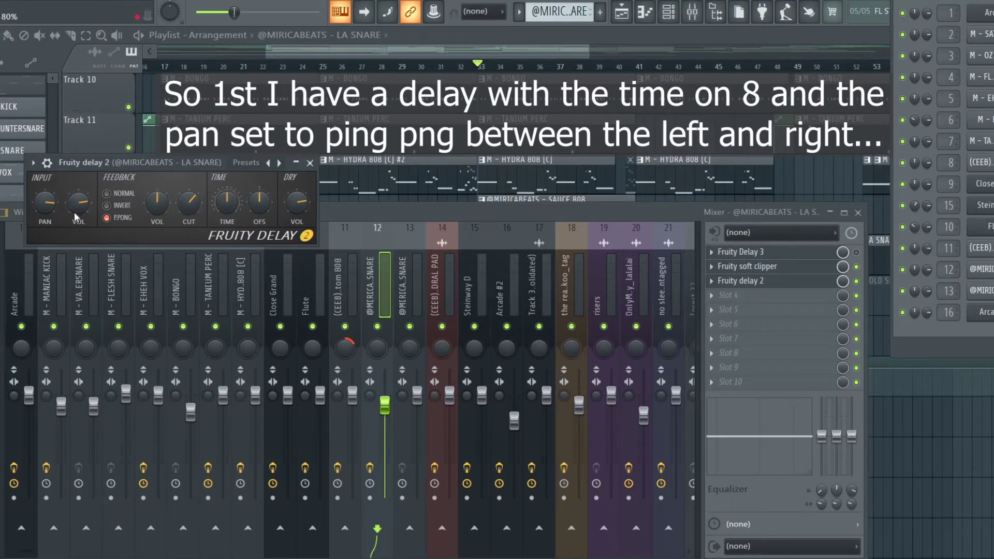
pyautogui.click(753, 285)
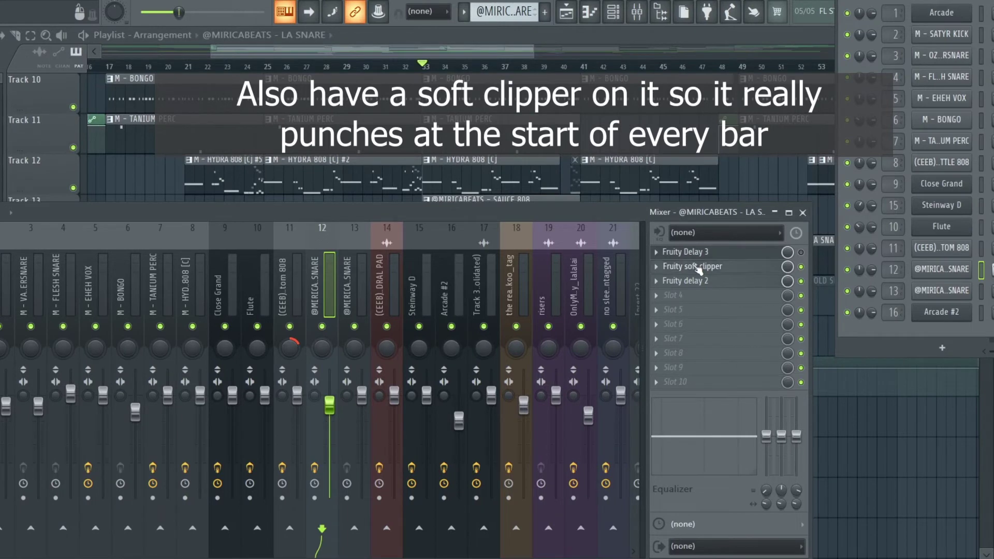
pyautogui.click(698, 267)
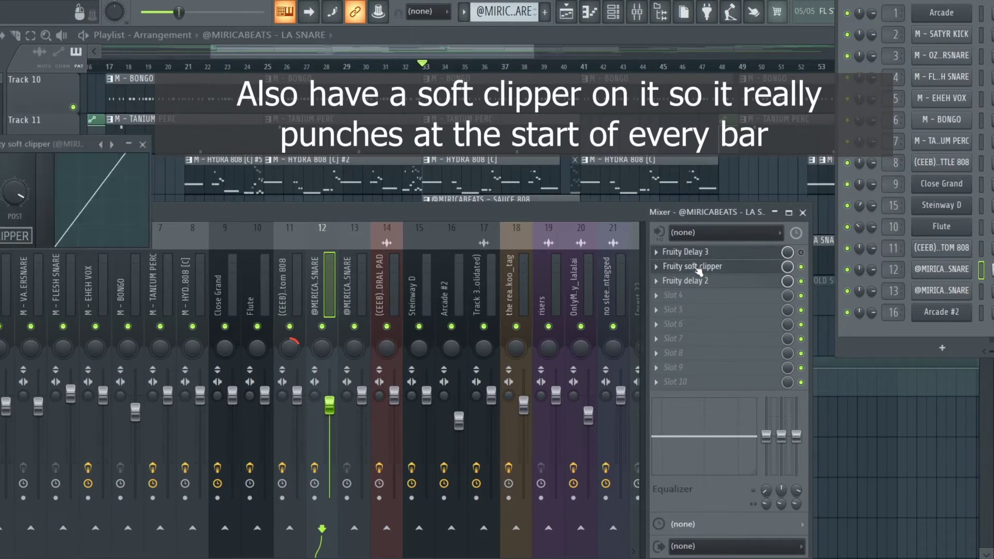
pyautogui.click(143, 145)
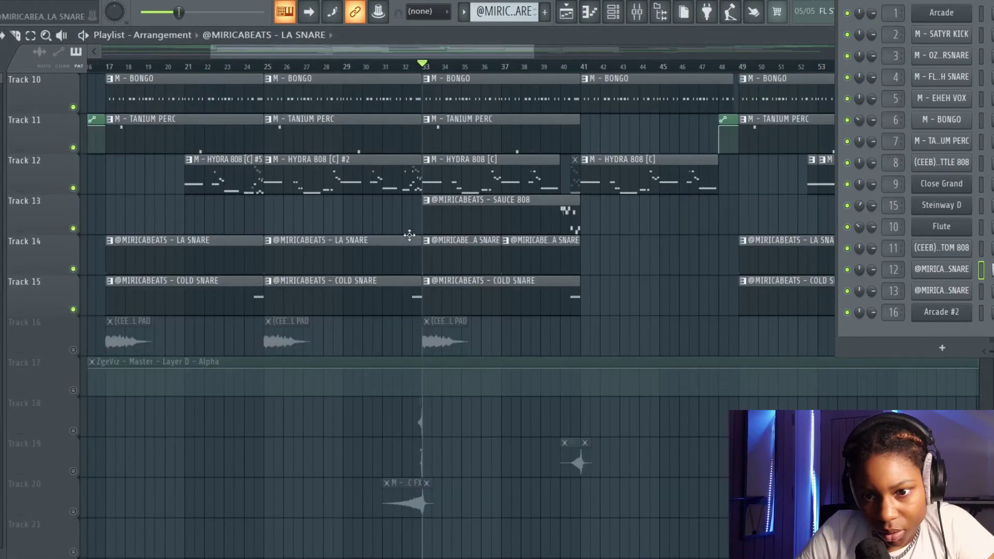
# Step: Play the COLD SNARE roll from bar 32 and examine its note velocities in the piano roll
pyautogui.click(408, 67)
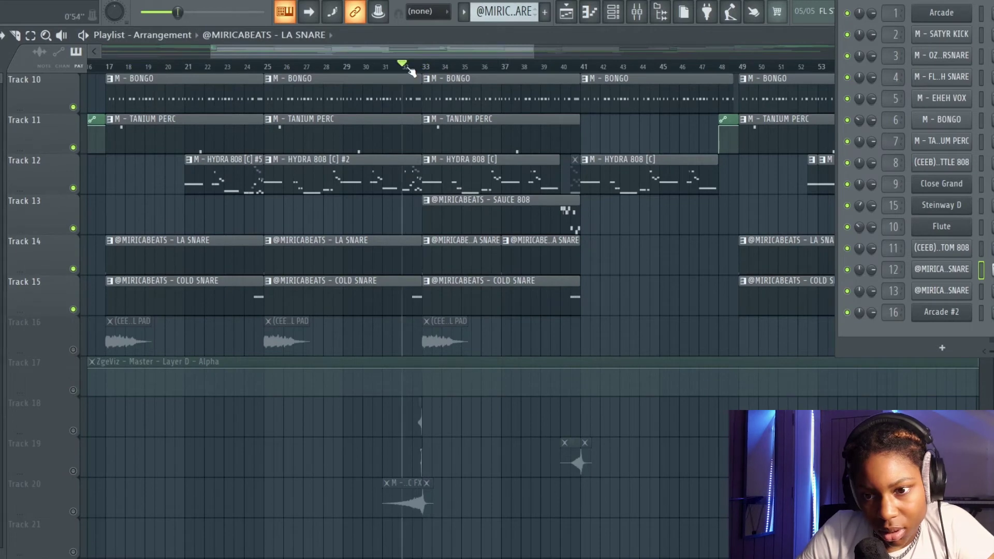
pyautogui.press('space')
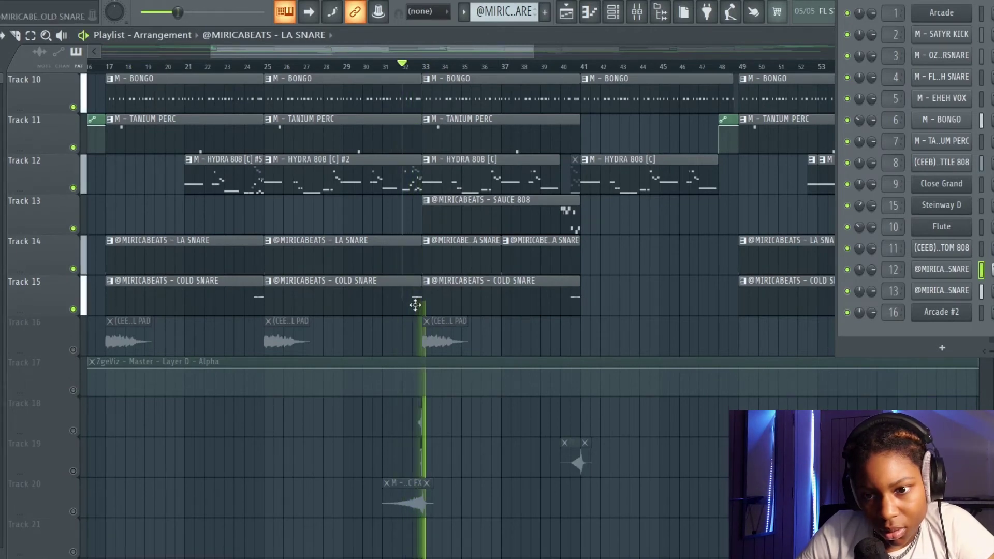
pyautogui.press('space')
pyautogui.scroll(5, 415, 305)
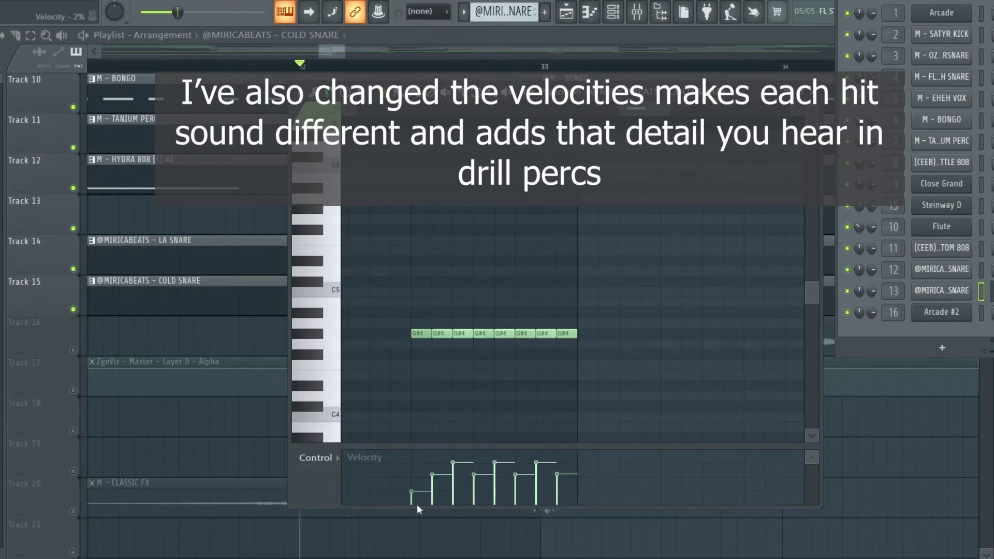
pyautogui.press('space')
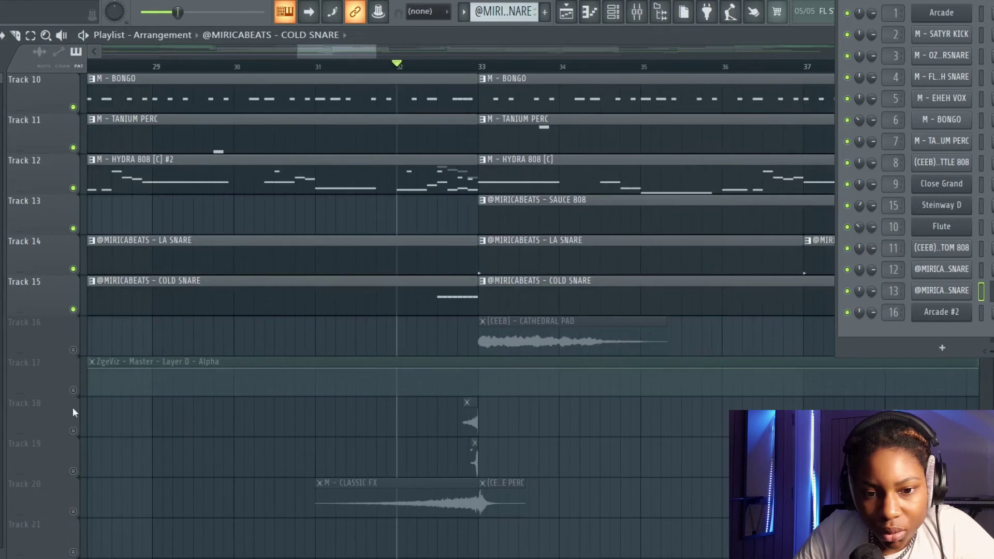
# Step: Unmute the effect clips on Tracks 18, 19, 20 and 22 around bars 31 to 33
pyautogui.click(73, 429)
pyautogui.scroll(3, 444, 406)
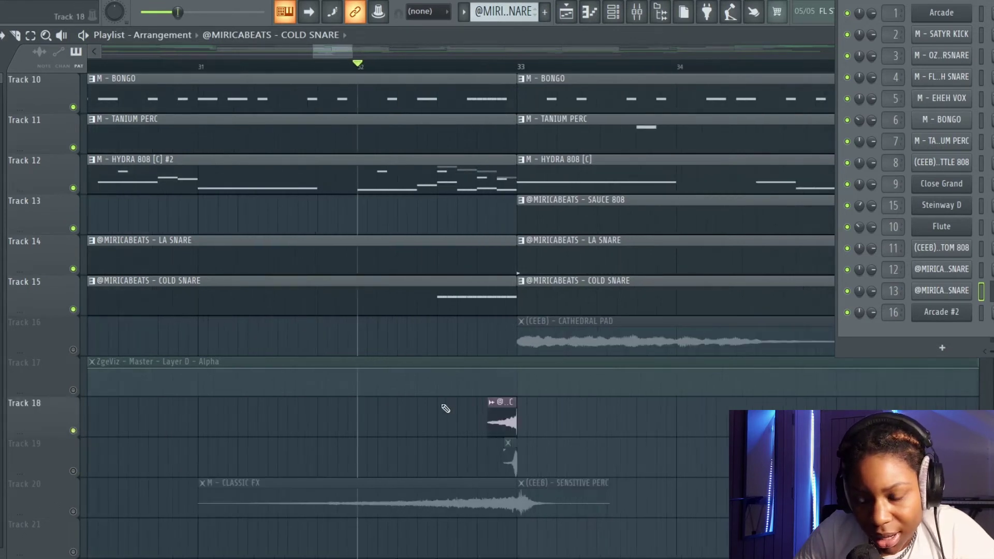
pyautogui.scroll(-1, 445, 409)
pyautogui.click(74, 390)
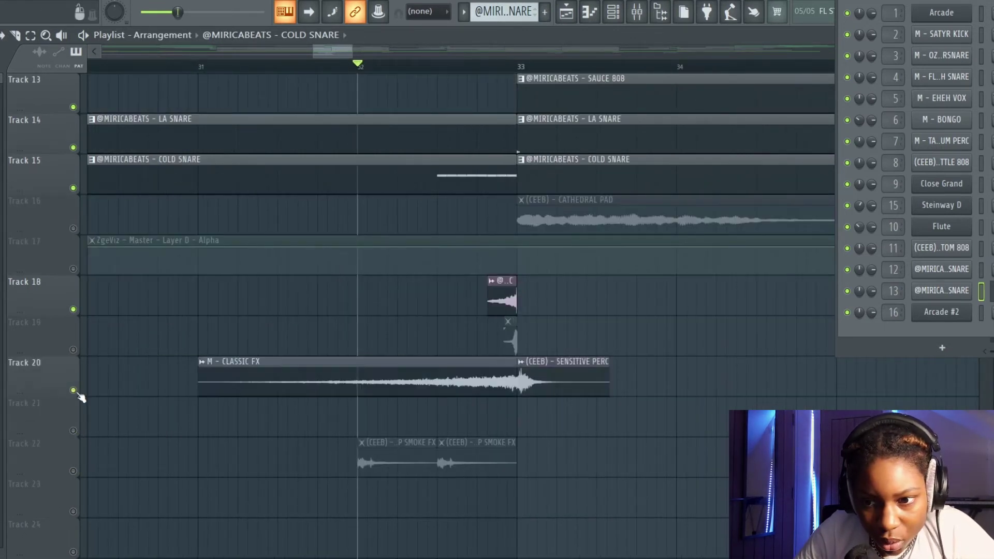
pyautogui.click(73, 350)
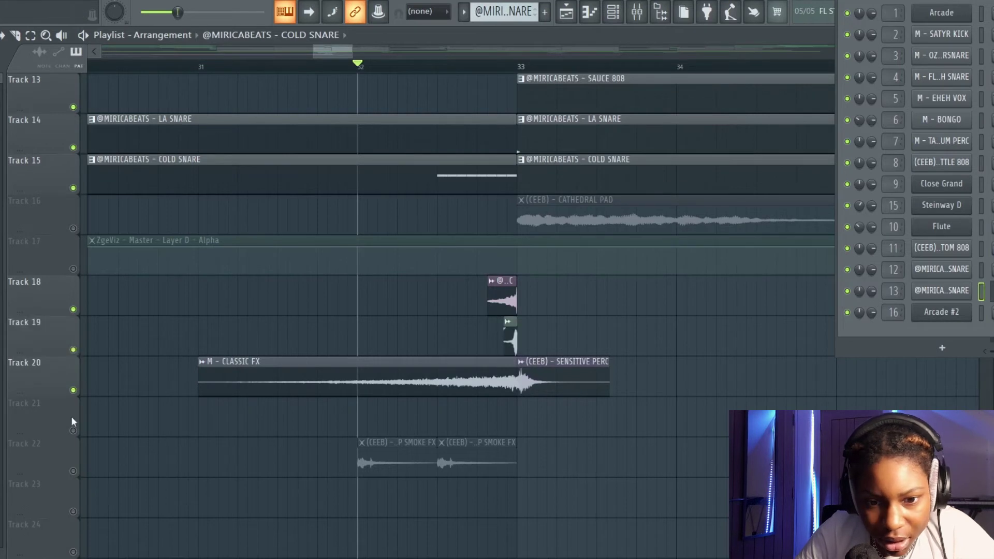
pyautogui.click(73, 470)
pyautogui.scroll(2, 221, 484)
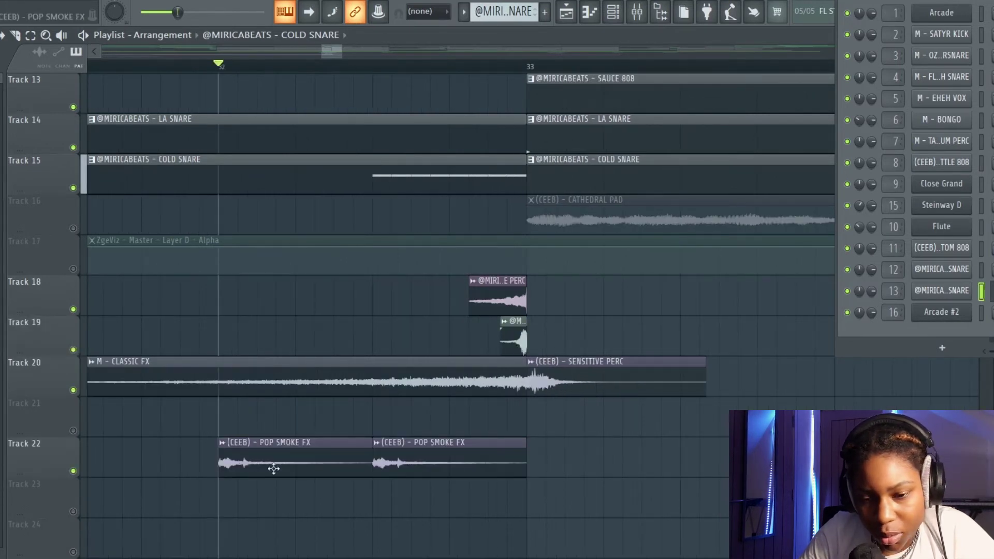
# Step: Listen to the transition effects leading into bar 33, soloing Tracks 18 and 19
pyautogui.press('space')
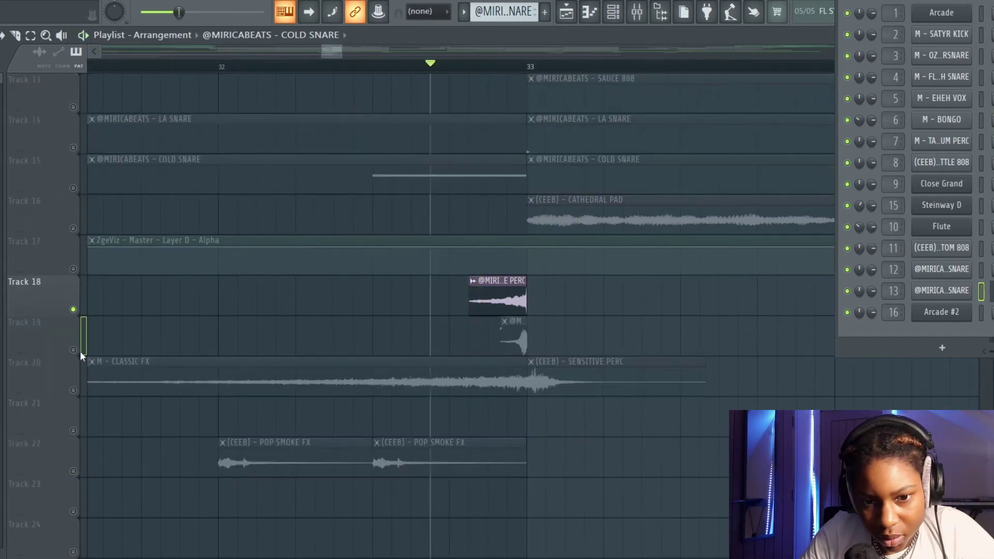
pyautogui.click(80, 351)
pyautogui.press('space')
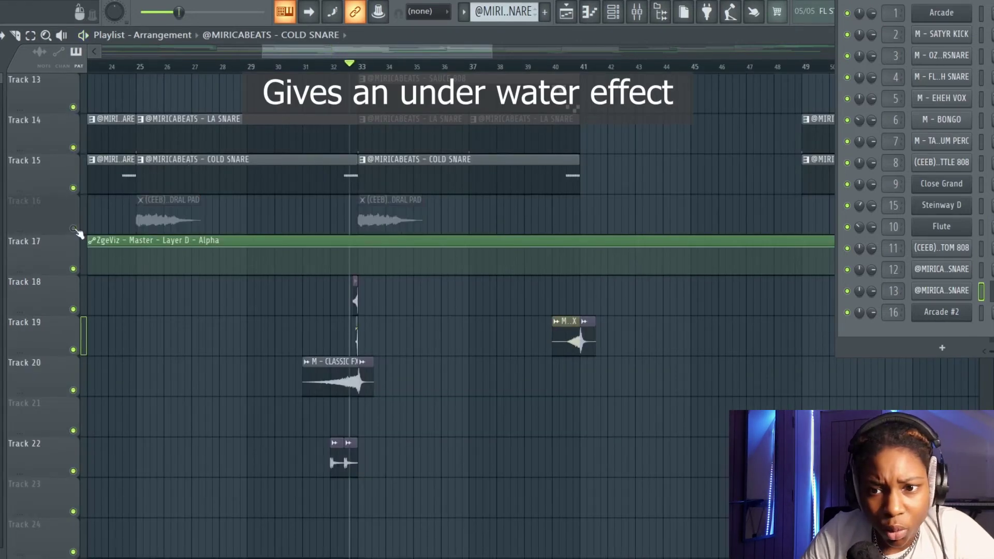
# Step: Solo Track 16 and listen to the CATHEDRAL PAD clip at bar 33
pyautogui.rightClick(73, 228)
pyautogui.keyDown('ctrl'); pyautogui.scroll(4, 394, 103); pyautogui.keyUp('ctrl')
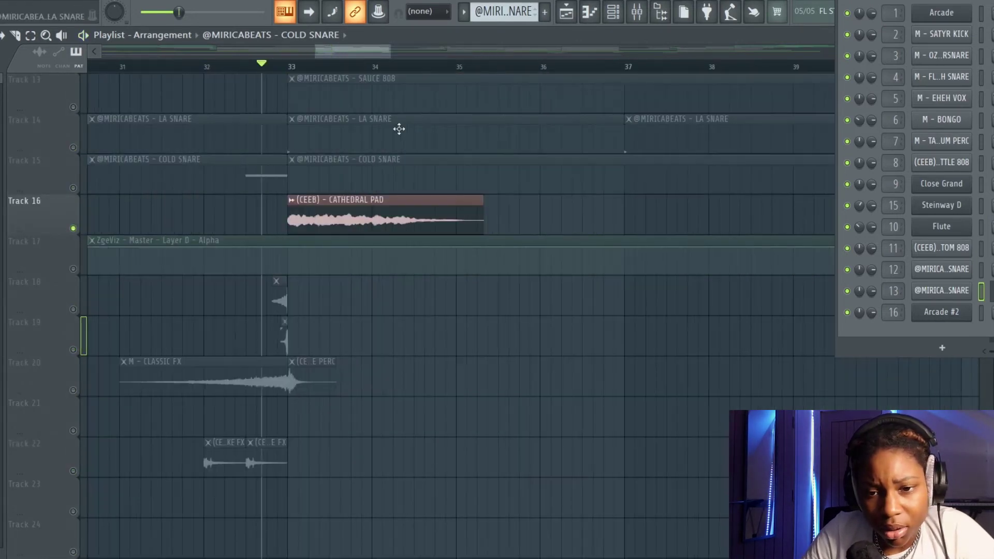
pyautogui.press('space')
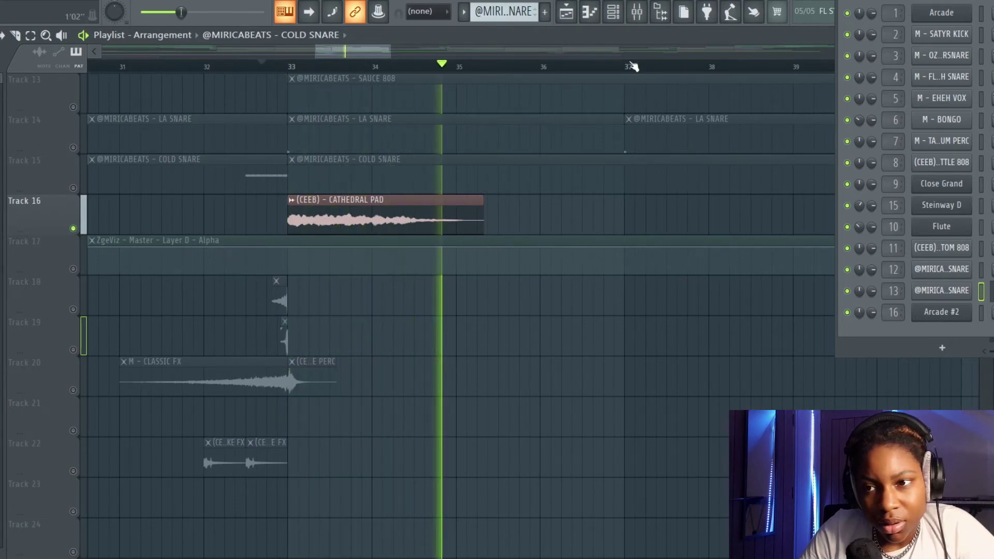
pyautogui.press('space')
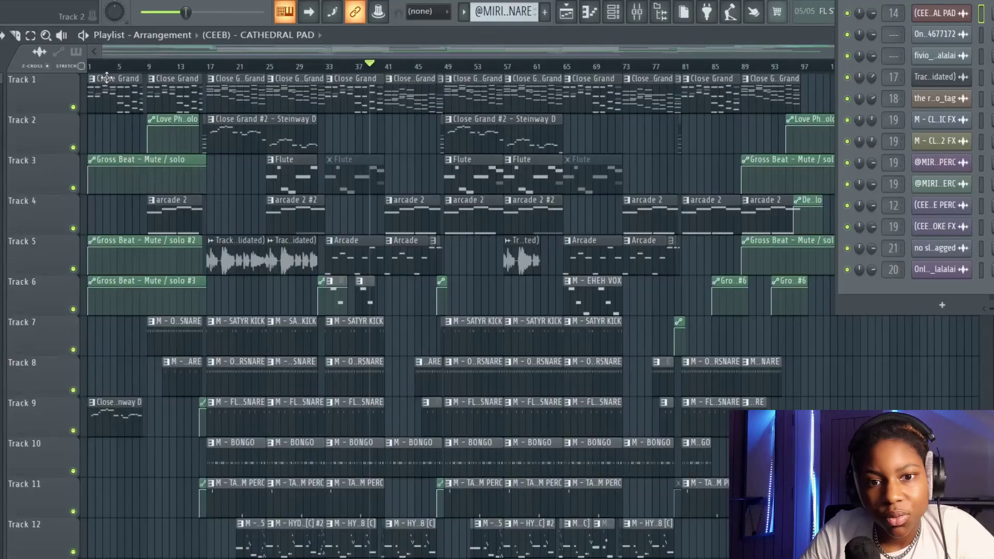
# Step: Review the start of the full arrangement and place the playhead at bar 9, where the Love Philter automation begins
pyautogui.press('space')
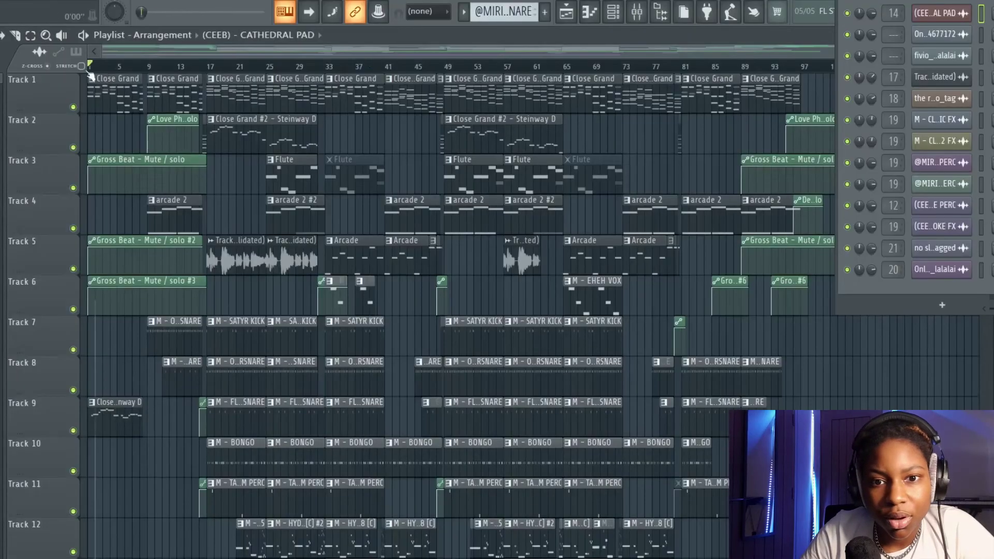
pyautogui.scroll(6, 140, 205)
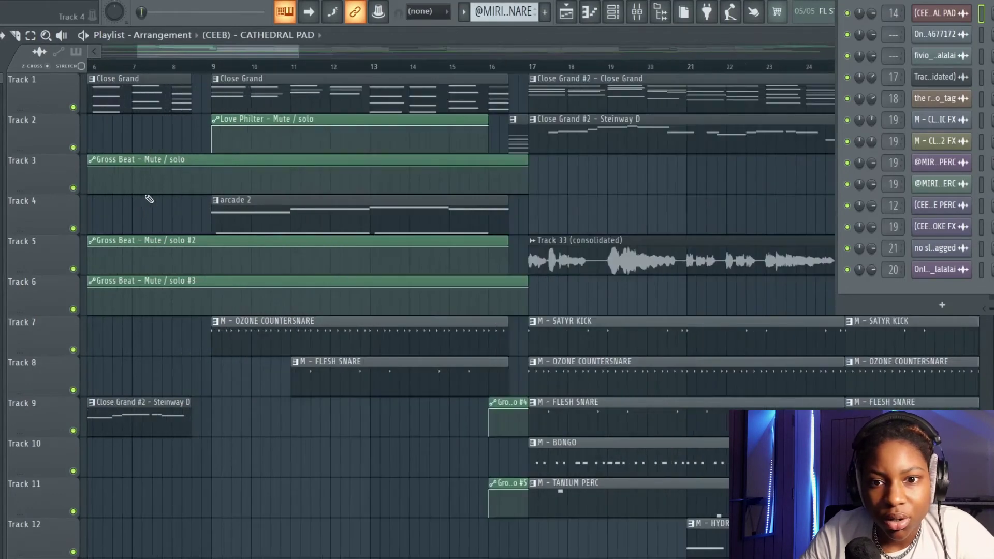
pyautogui.click(213, 67)
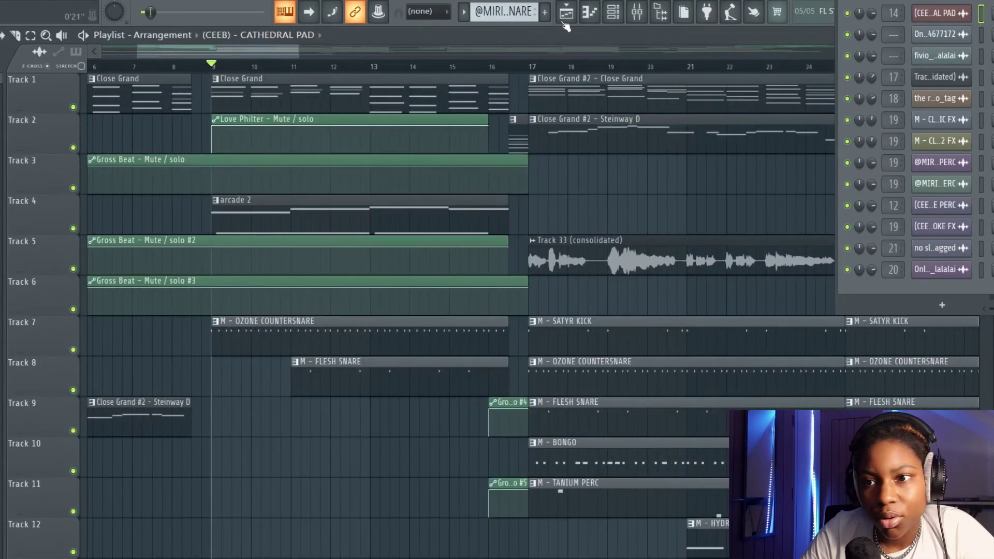
# Step: Load the Simple triangle lowpass LFO preset in the Master track's Fruity Love Philter
pyautogui.click(637, 14)
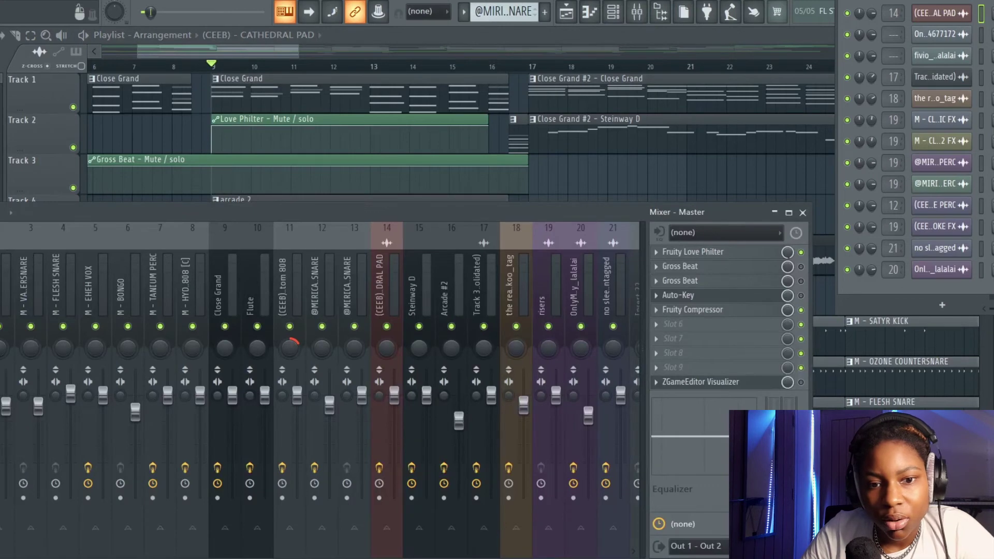
pyautogui.click(692, 252)
pyautogui.click(17, 158)
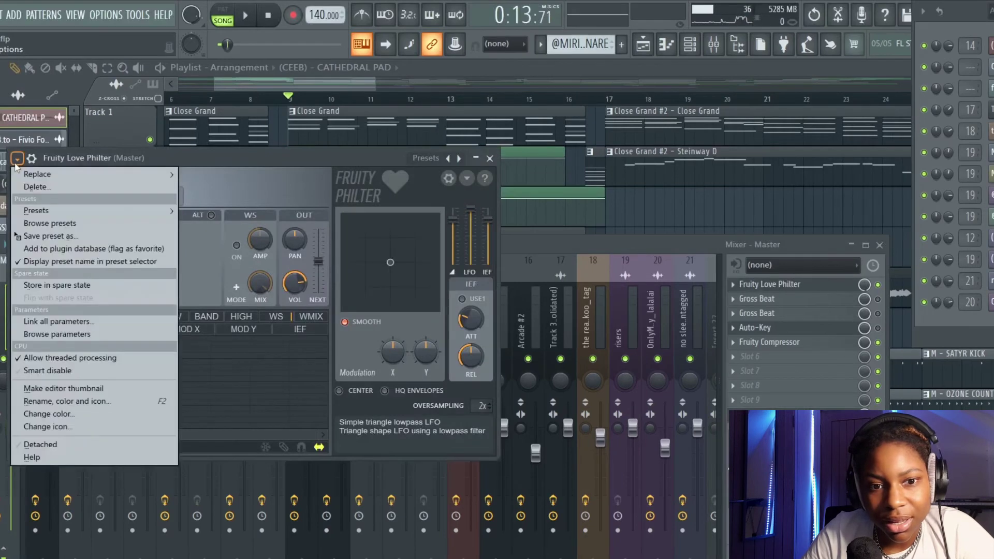
pyautogui.moveTo(36, 211)
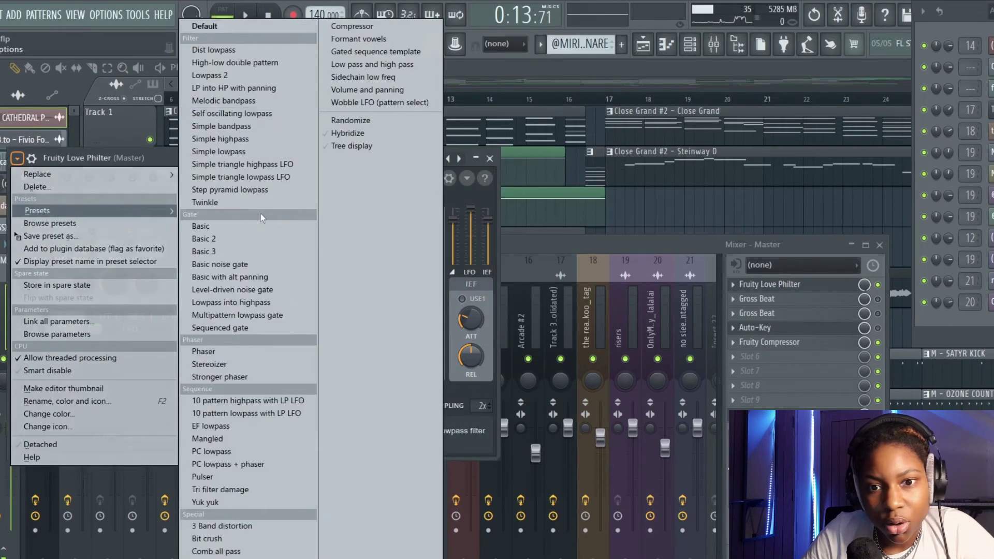
pyautogui.click(240, 176)
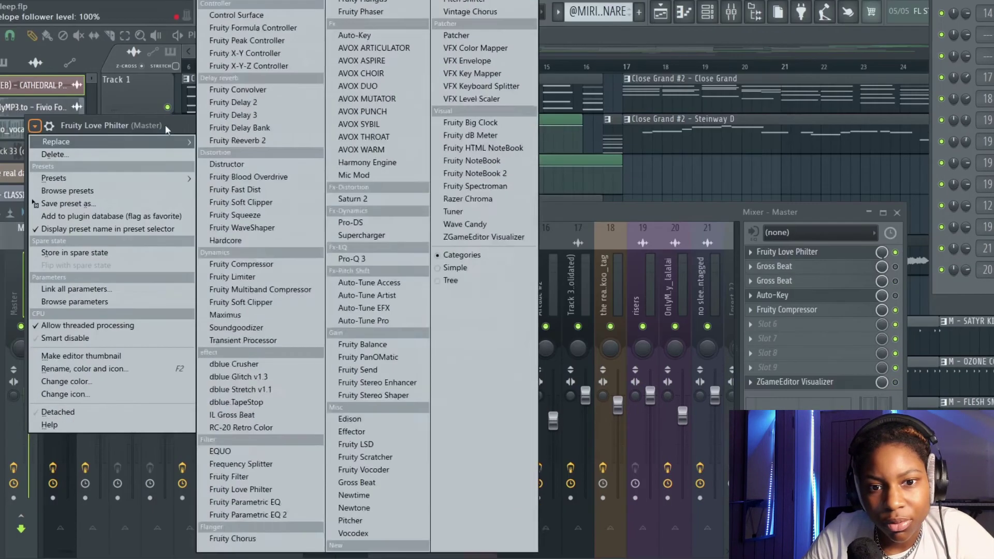
# Step: Listen to the Master's Love Philter effect from bar 9, and close the plugin and the mixer
pyautogui.press('space')
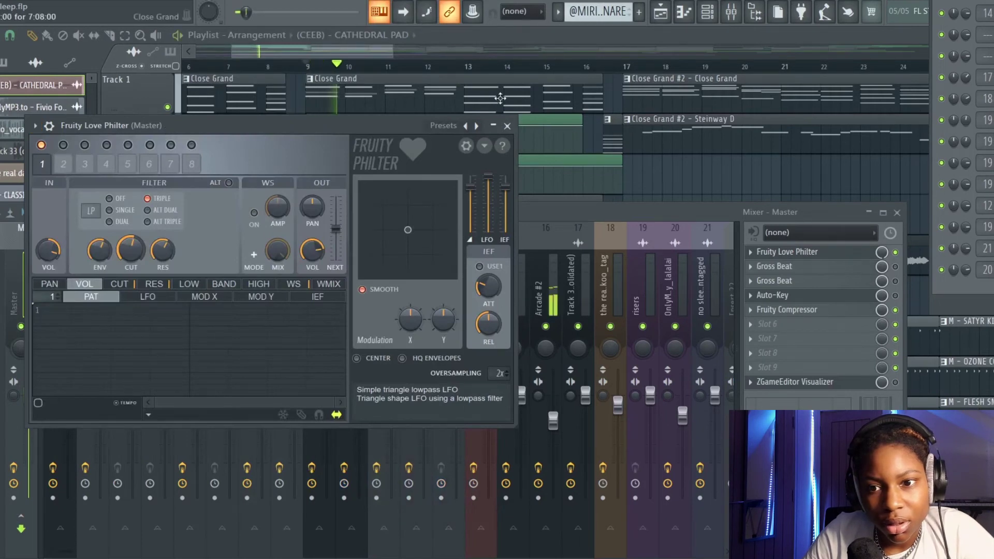
pyautogui.press('space')
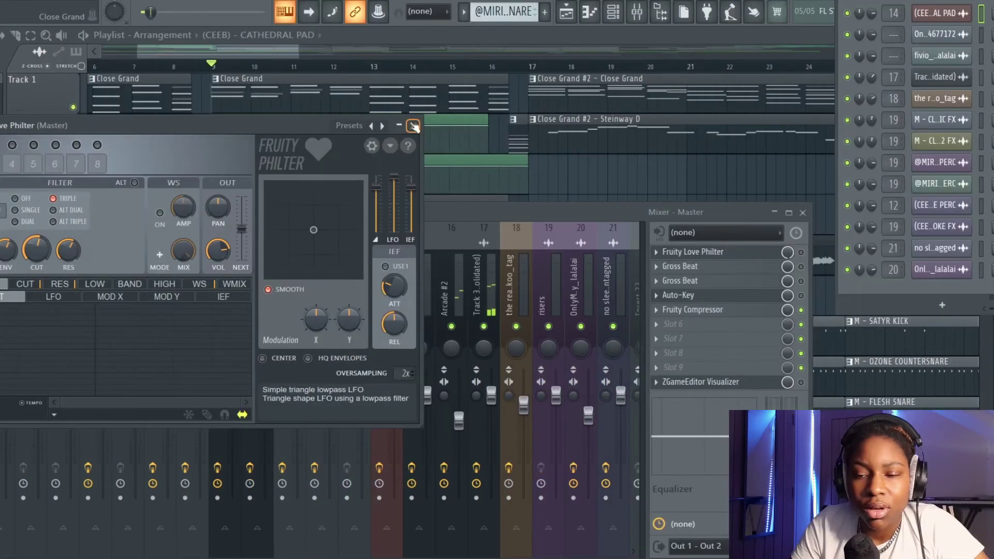
pyautogui.click(413, 126)
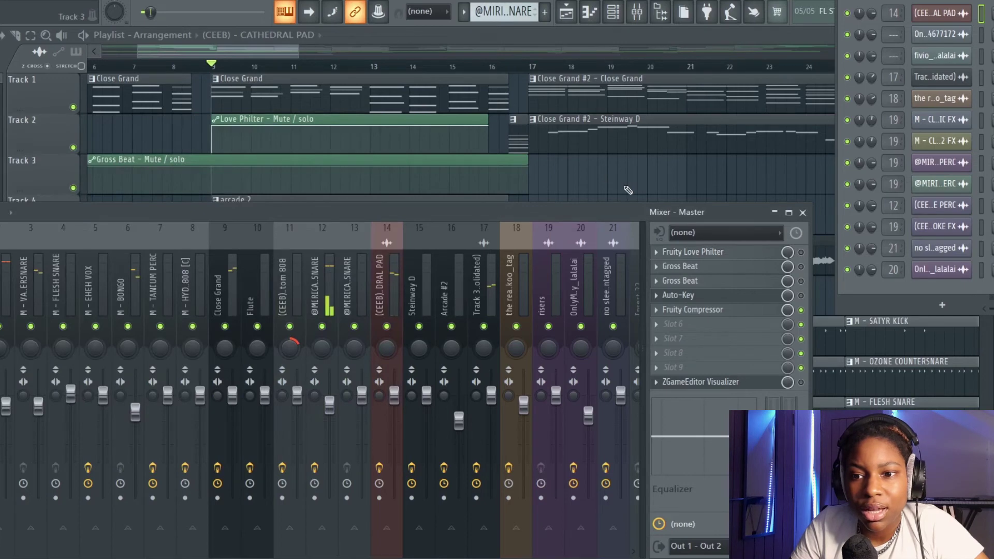
pyautogui.press('F9')
# Step: Review the automation clips leading up to bar 17, select Track 3's Gross Beat clip and place the playhead at bar 16
pyautogui.scroll(3, 628, 190)
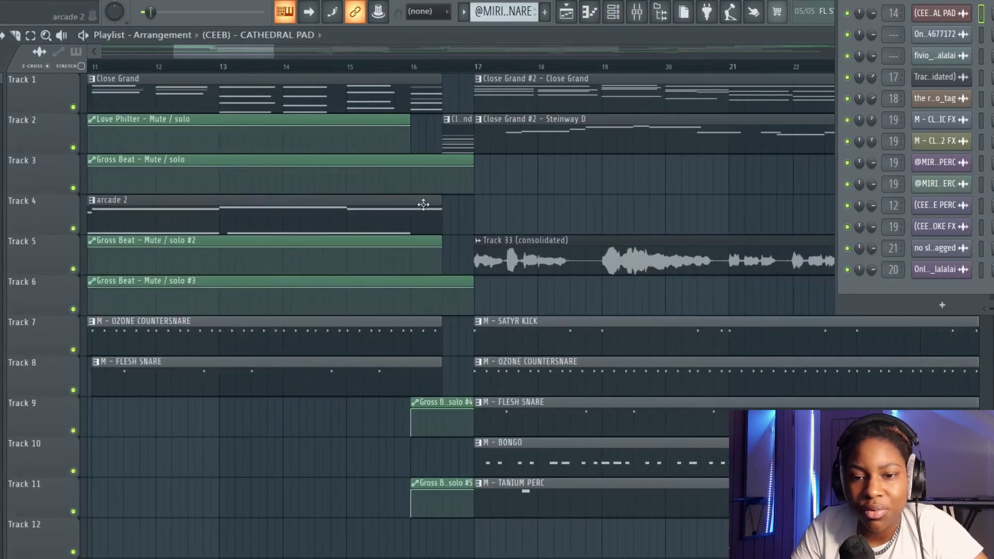
pyautogui.scroll(2, 423, 205)
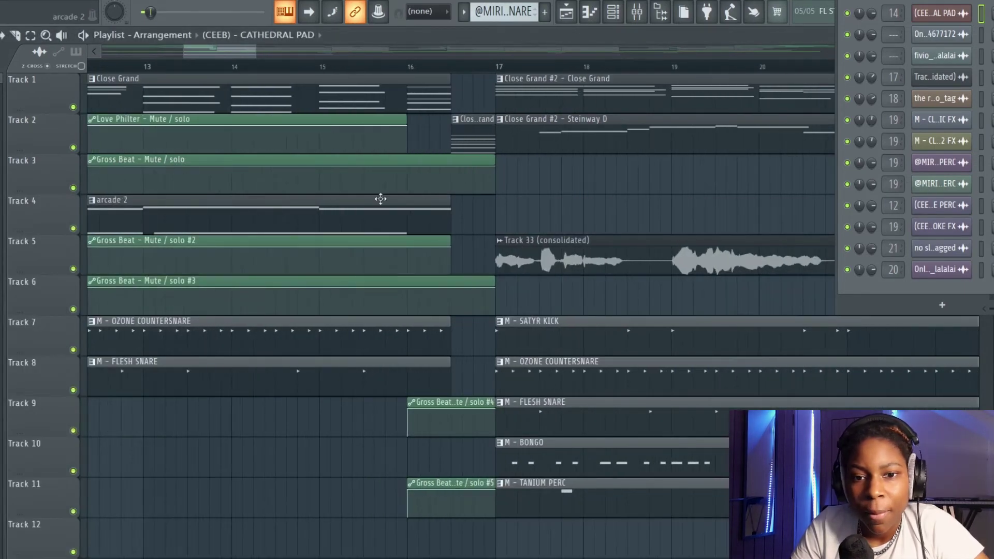
pyautogui.click(385, 162)
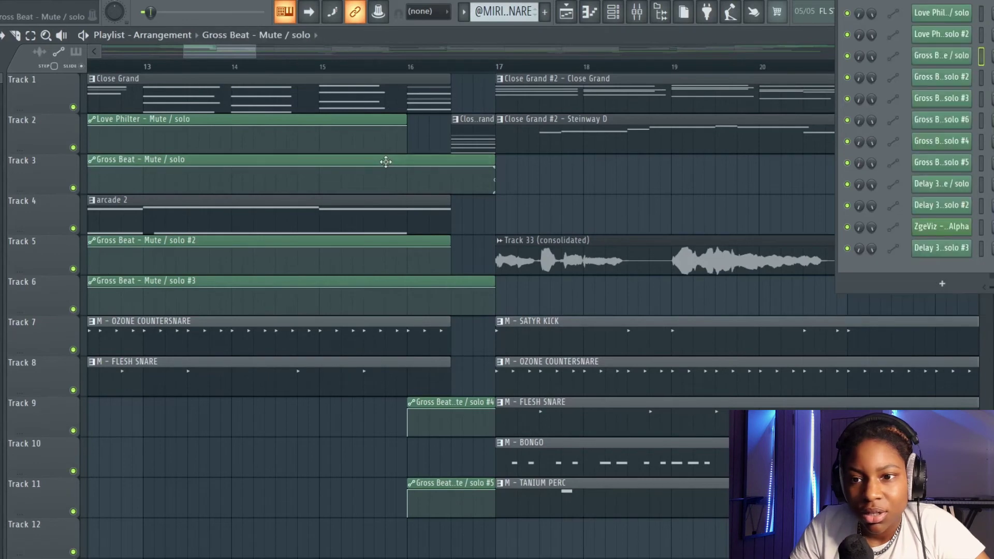
pyautogui.click(413, 68)
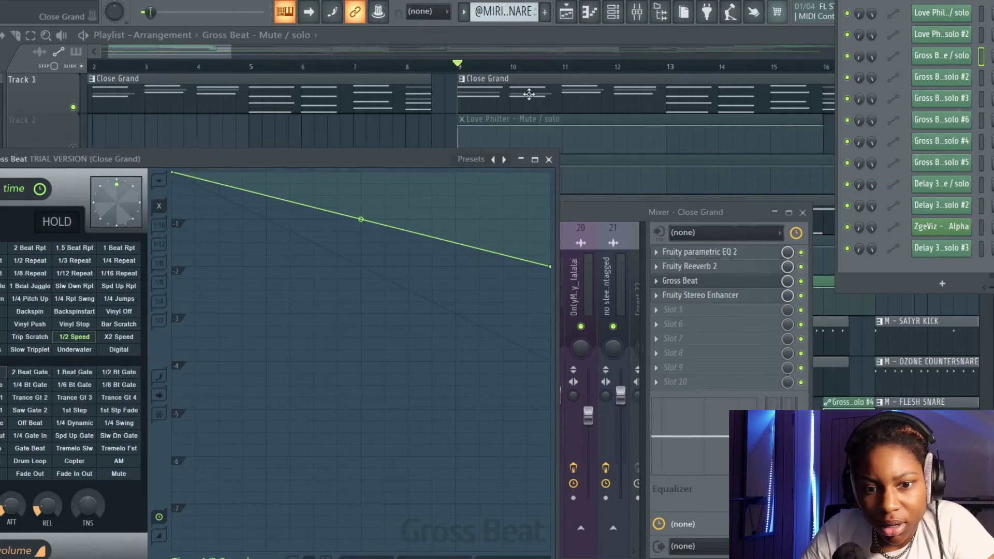
# Step: Close the Close Grand's Gross Beat and compare playback from bar 9 with Track 6's Gross Beat automation muted and unmuted
pyautogui.click(550, 159)
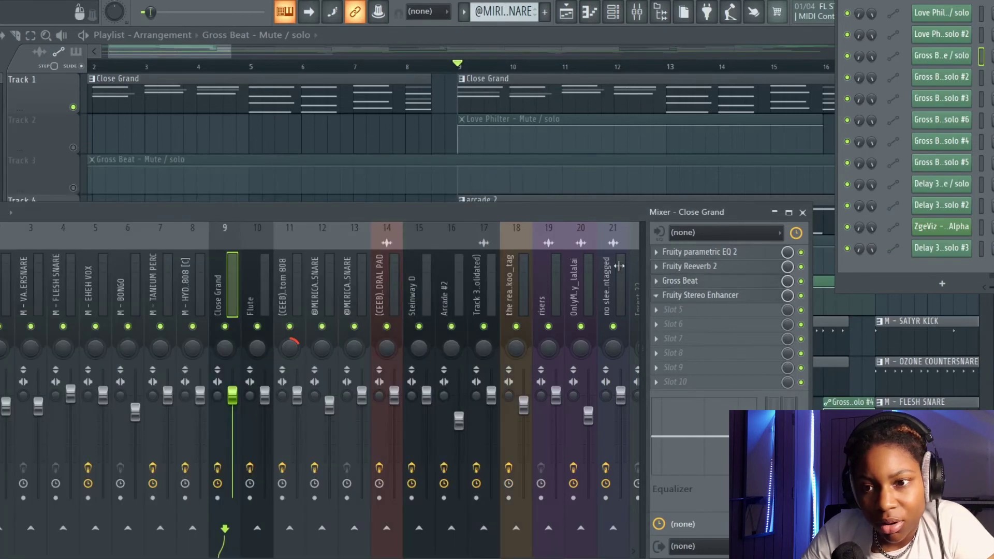
pyautogui.press('F9')
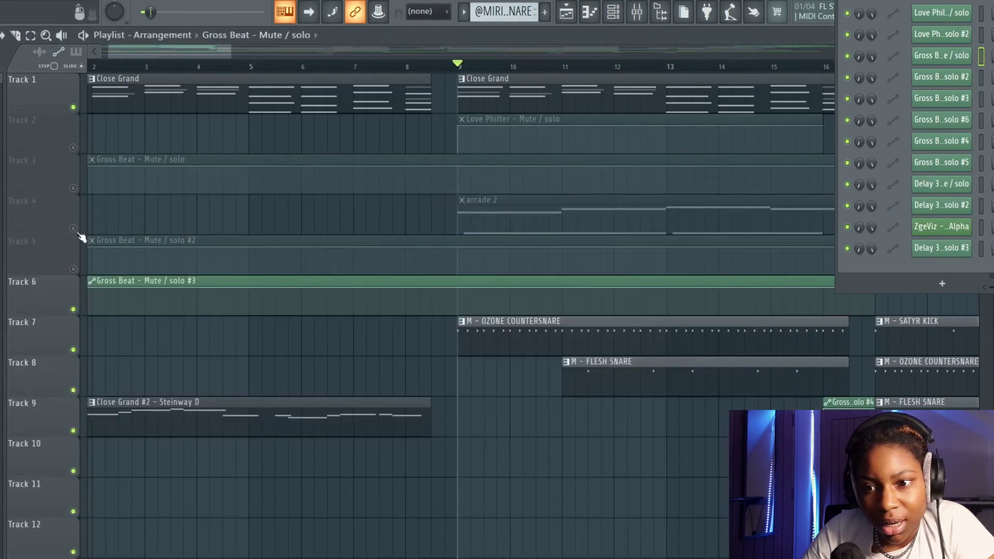
pyautogui.click(73, 309)
pyautogui.press('space')
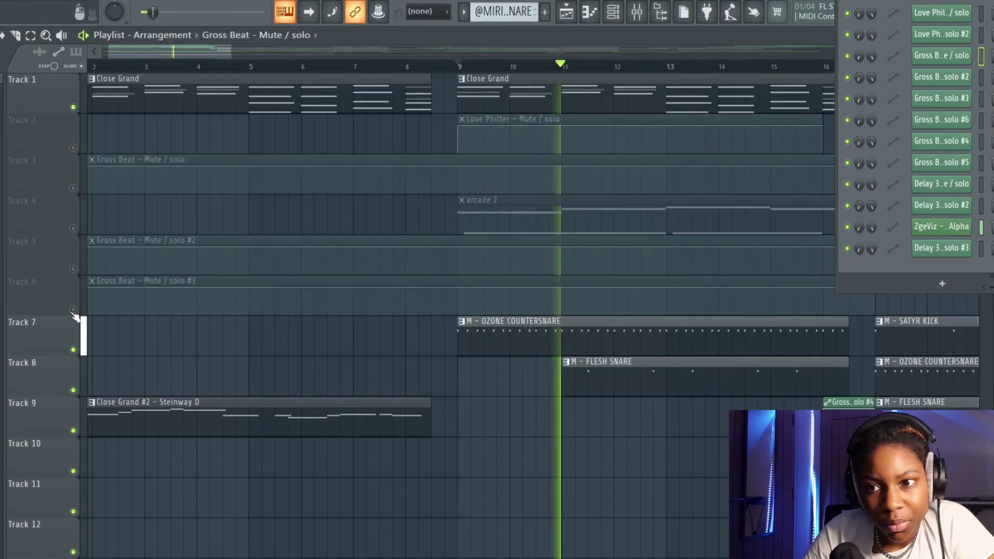
pyautogui.press('space')
pyautogui.click(73, 309)
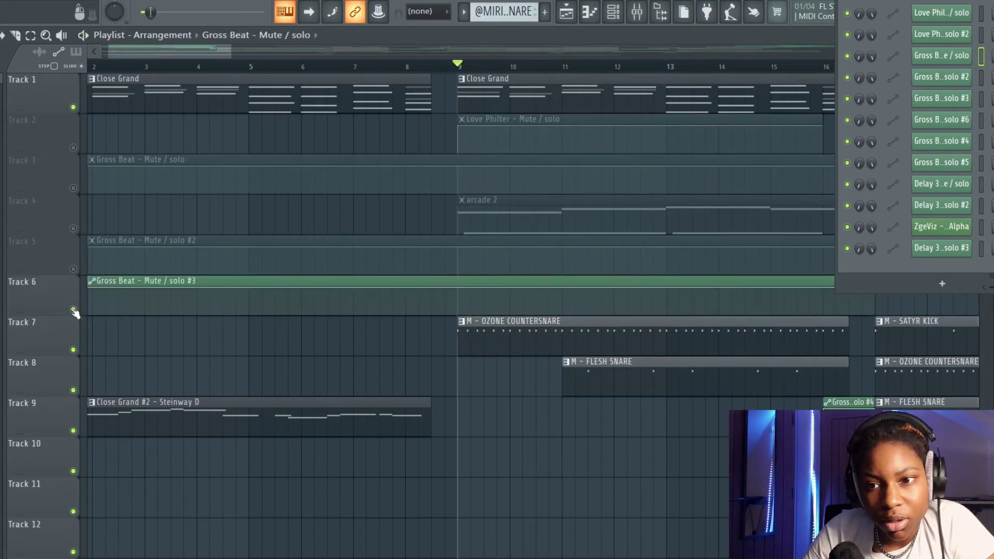
pyautogui.press('space')
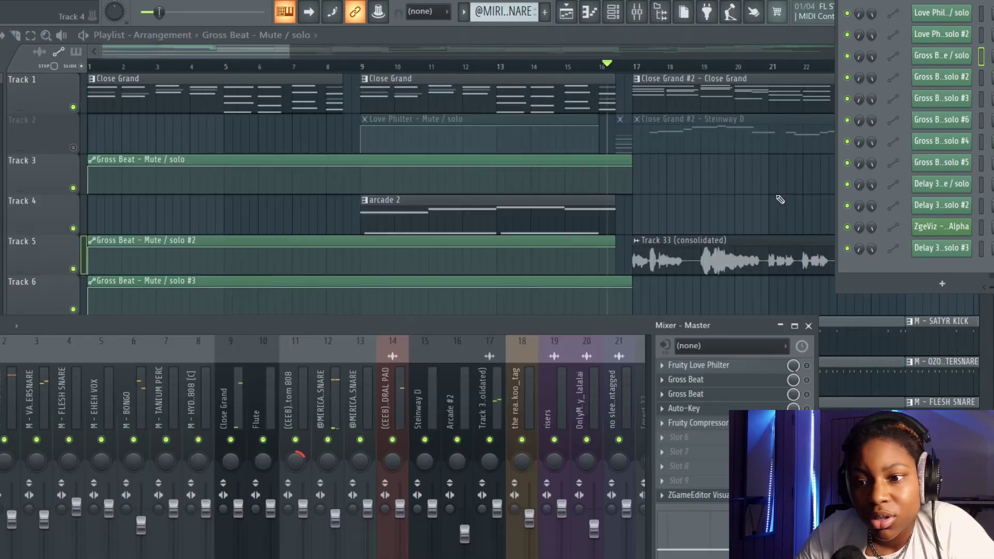
# Step: Listen to the transition from bar 16, where the Gross Beat automation on Tracks 9 and 11 begins
pyautogui.press('F9')
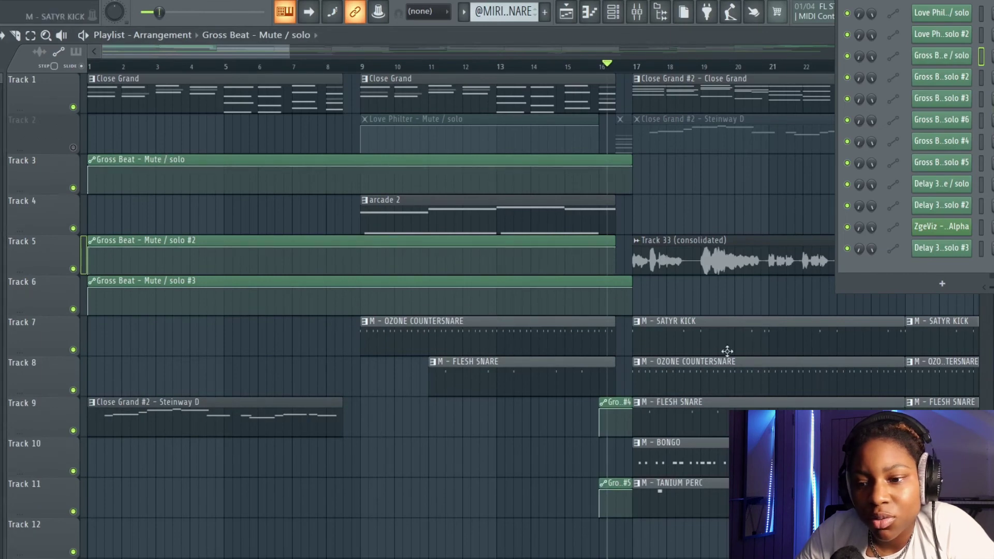
pyautogui.scroll(-3, 726, 351)
pyautogui.keyDown('ctrl'); pyautogui.scroll(3, 671, 299); pyautogui.keyUp('ctrl')
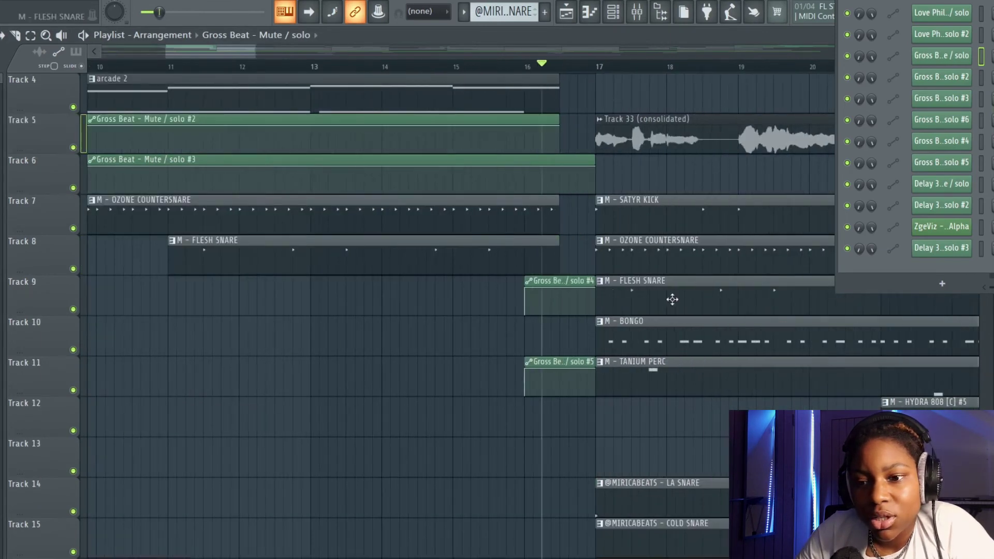
pyautogui.keyDown('ctrl'); pyautogui.scroll(3, 672, 299); pyautogui.keyUp('ctrl')
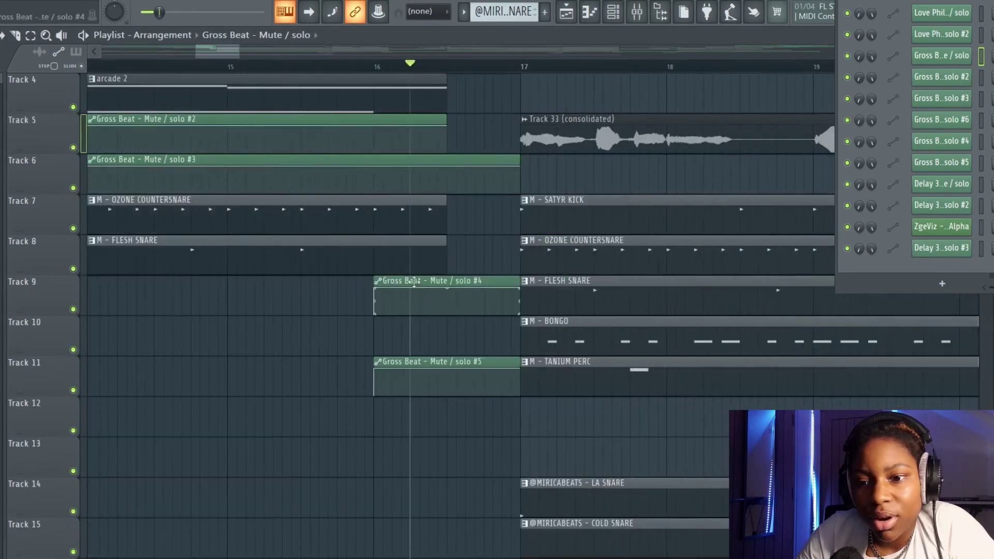
pyautogui.click(377, 67)
pyautogui.scroll(3, 422, 189)
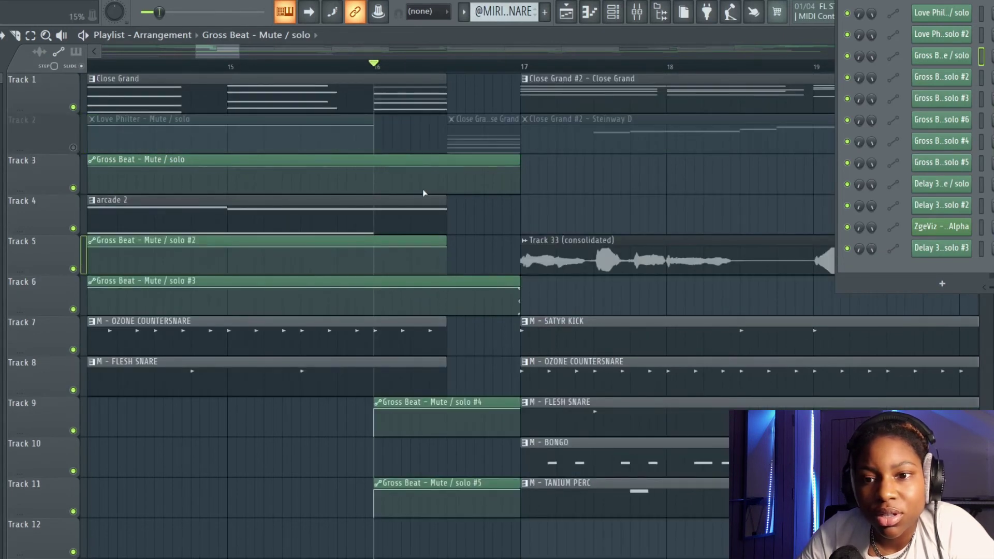
pyautogui.press('space')
pyautogui.press('space')
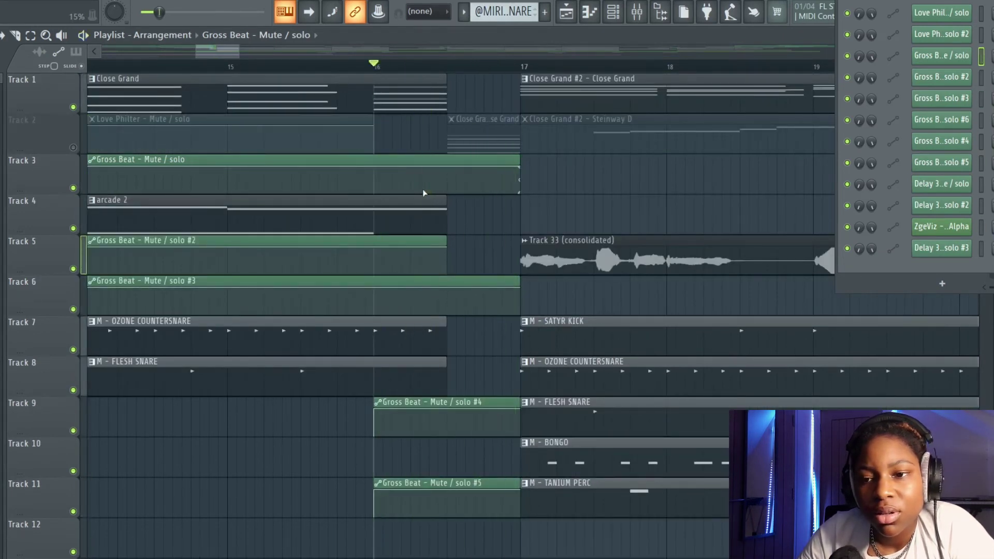
pyautogui.press('F9')
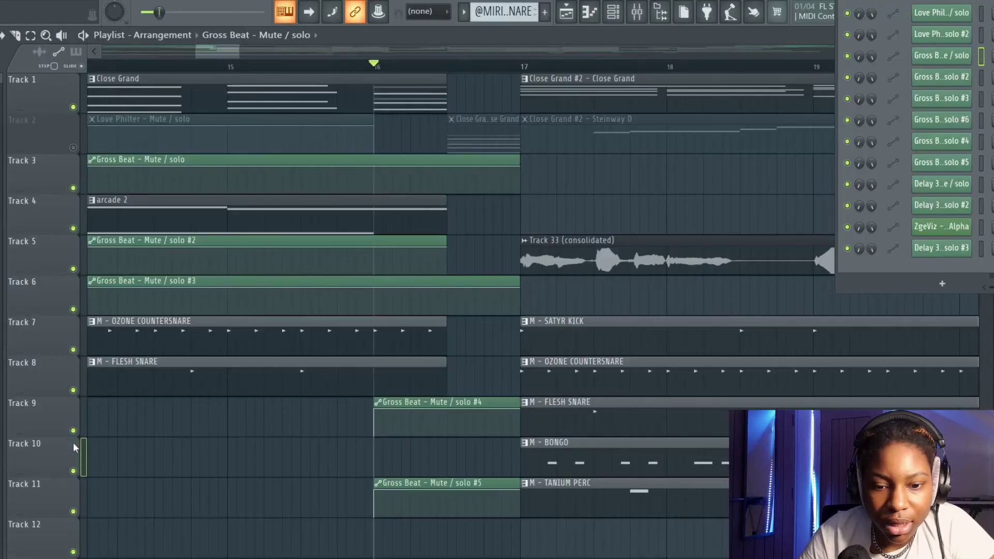
# Step: Compare the bar 16 transition with the Gross Beat automation on Tracks 9 and 11 muted and unmuted
pyautogui.click(73, 430)
pyautogui.click(73, 511)
pyautogui.press('space')
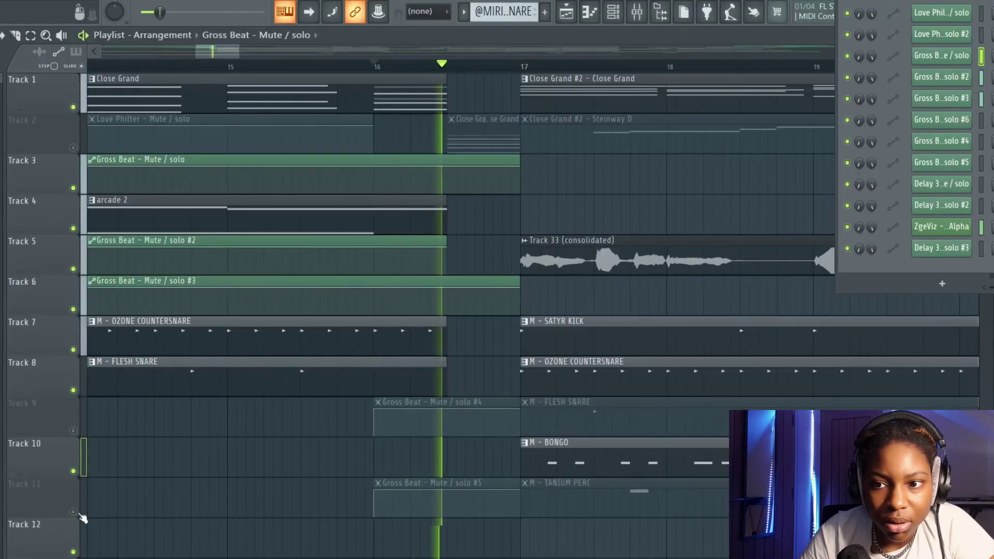
pyautogui.press('space')
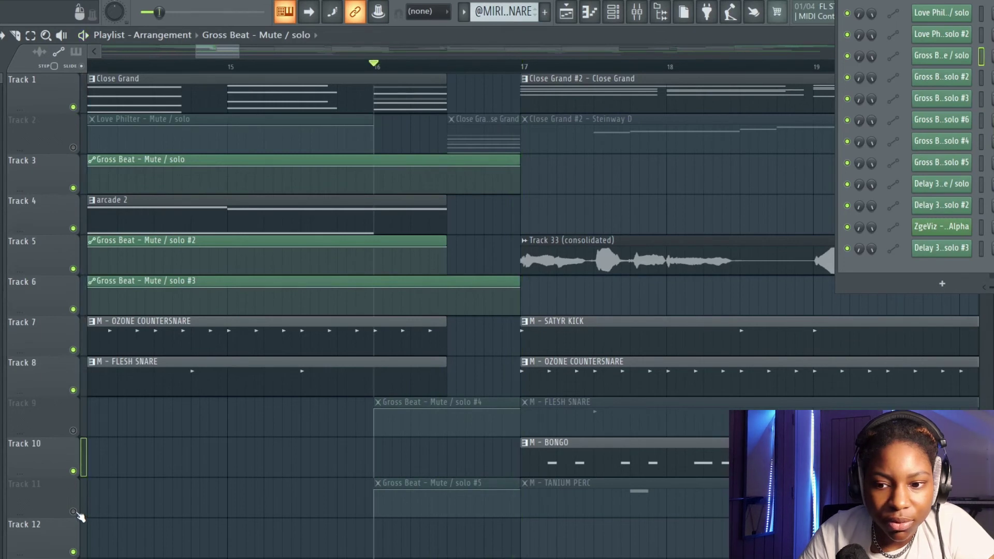
pyautogui.click(73, 511)
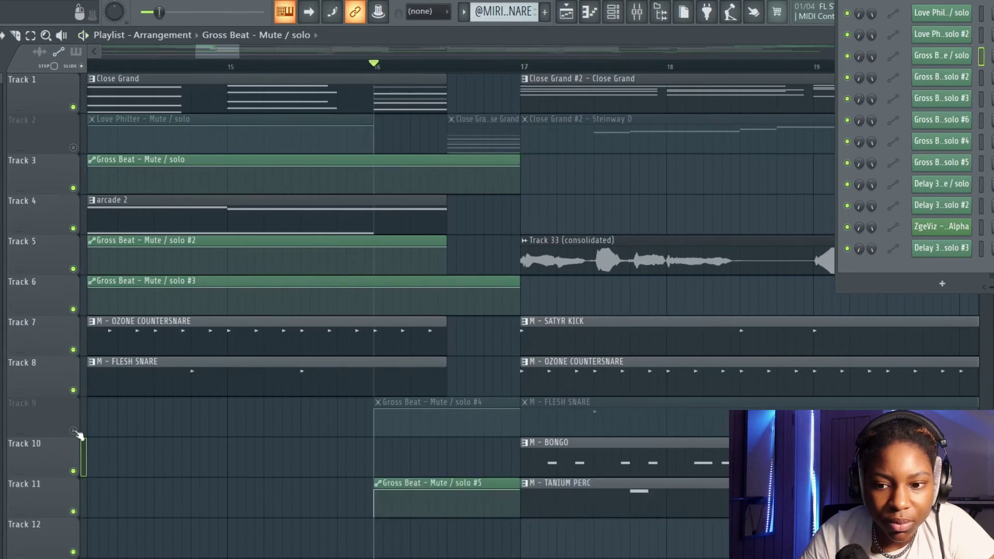
pyautogui.click(73, 430)
pyautogui.press('space')
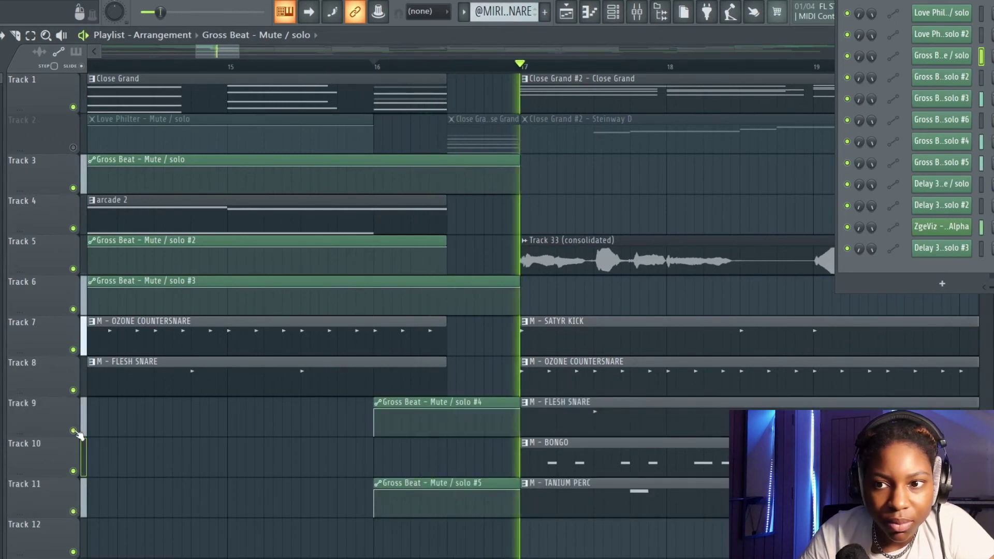
pyautogui.press('space')
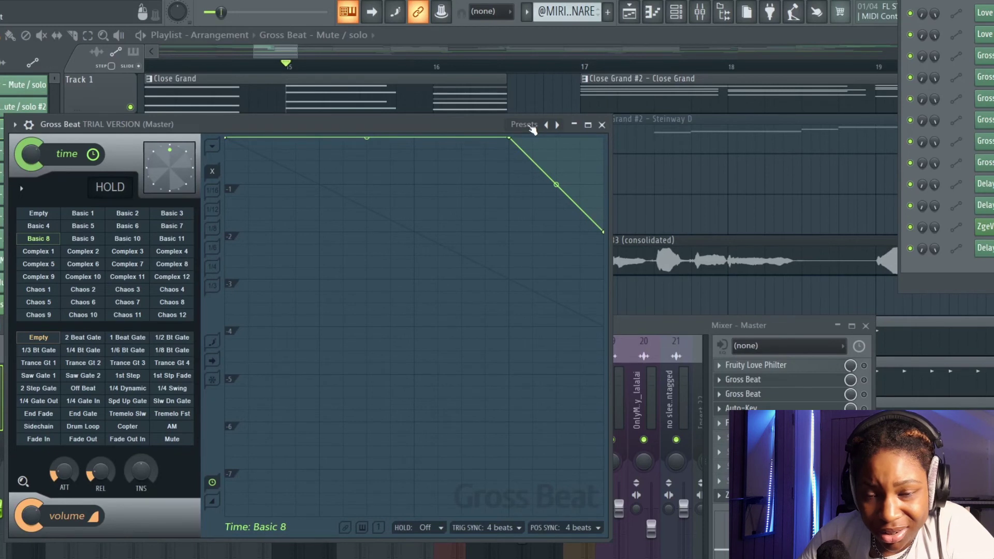
# Step: Play from bar 15 while examining the Basic 8 and Basic 10 time envelopes in the Master's two Gross Beat effects
pyautogui.press('space')
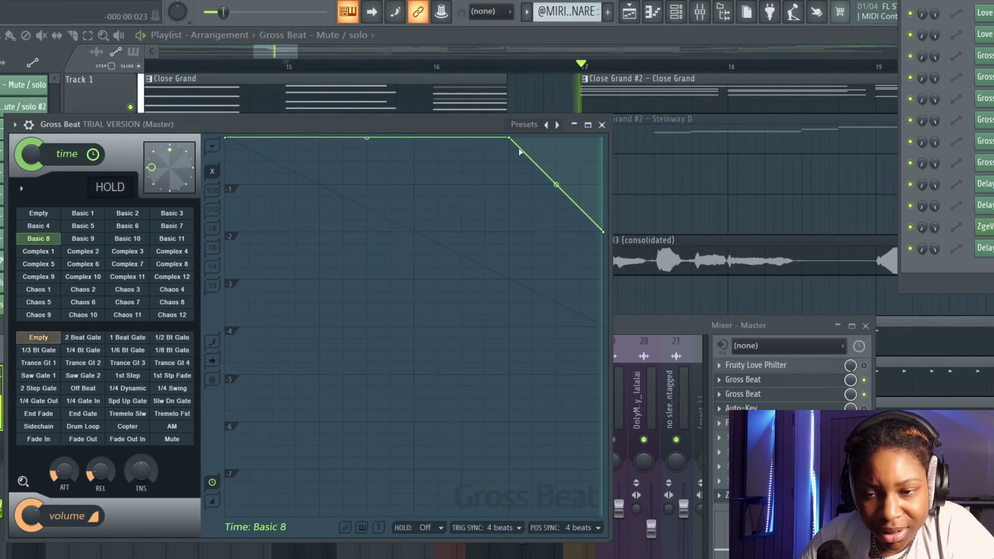
pyautogui.press('space')
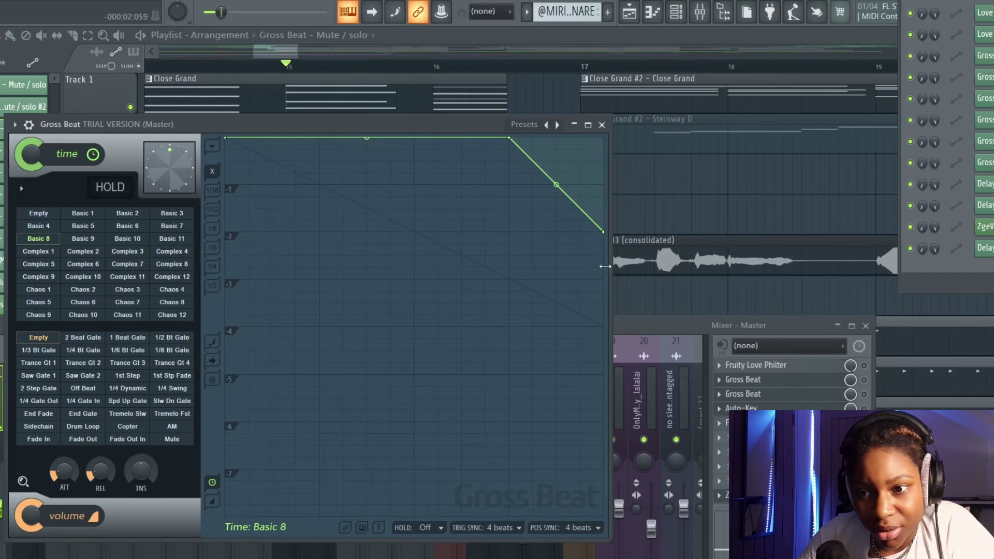
pyautogui.click(764, 405)
pyautogui.click(757, 399)
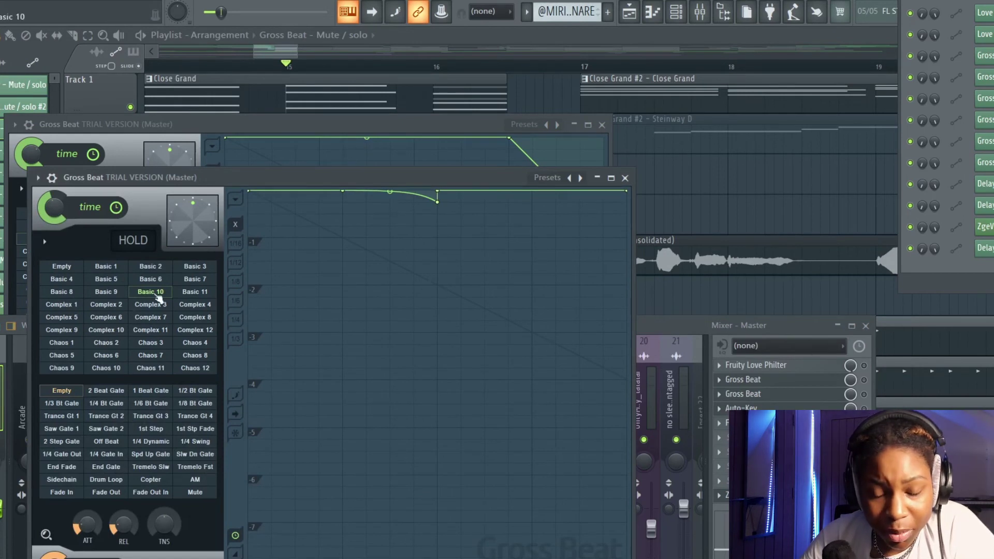
pyautogui.press('space')
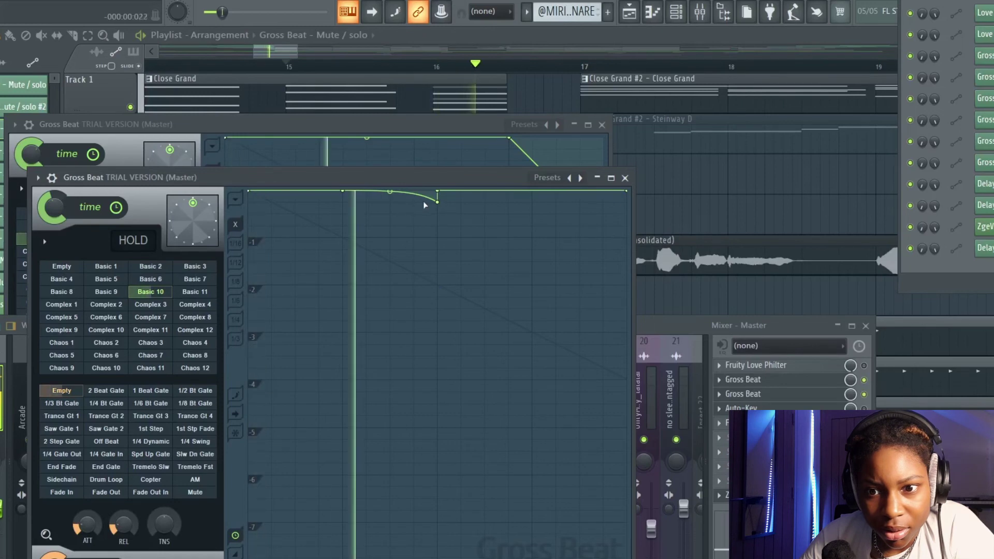
pyautogui.press('space')
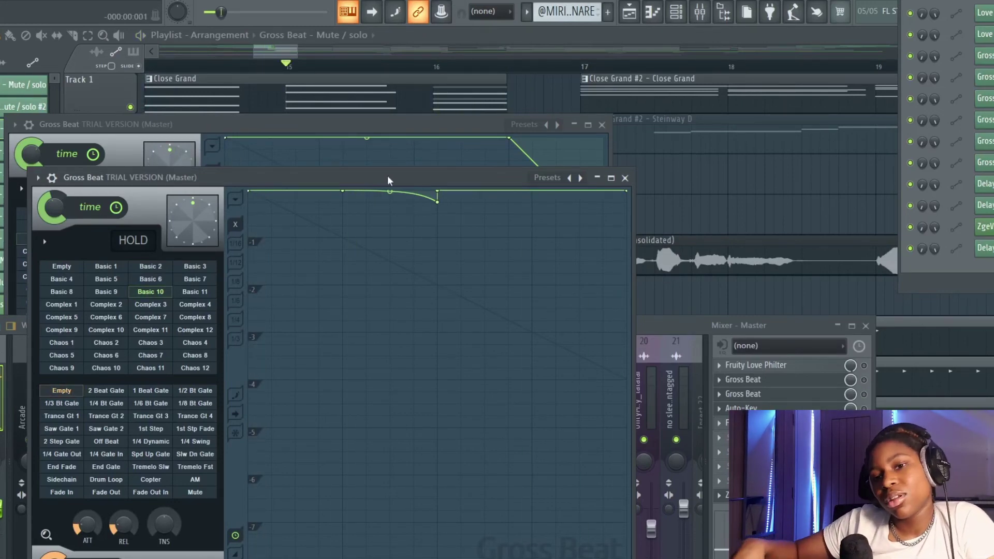
# Step: Close all plugin and mixer windows and remove the stray Gross Beat automation clip from Track 4 near bar 17
pyautogui.press('F12')
pyautogui.click(565, 233)
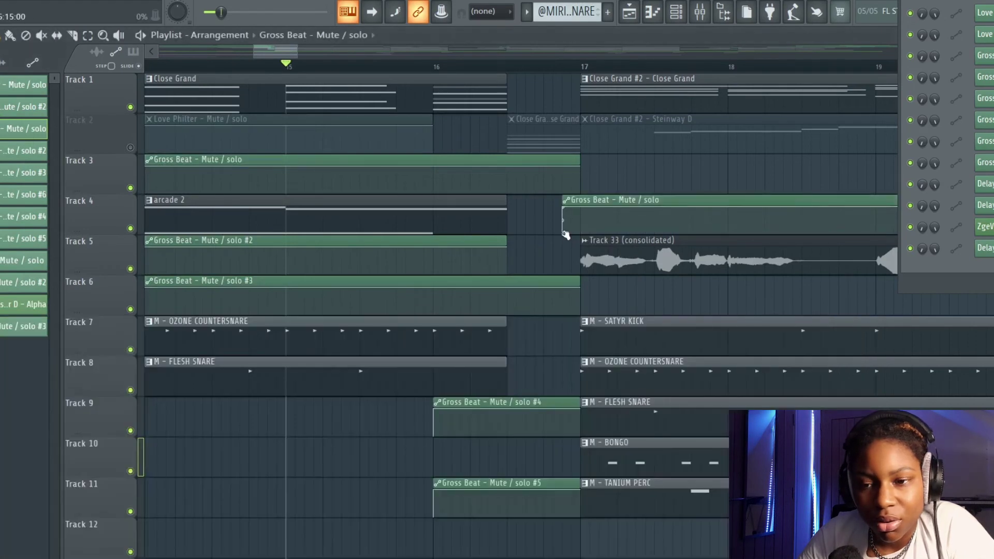
pyautogui.rightClick(623, 200)
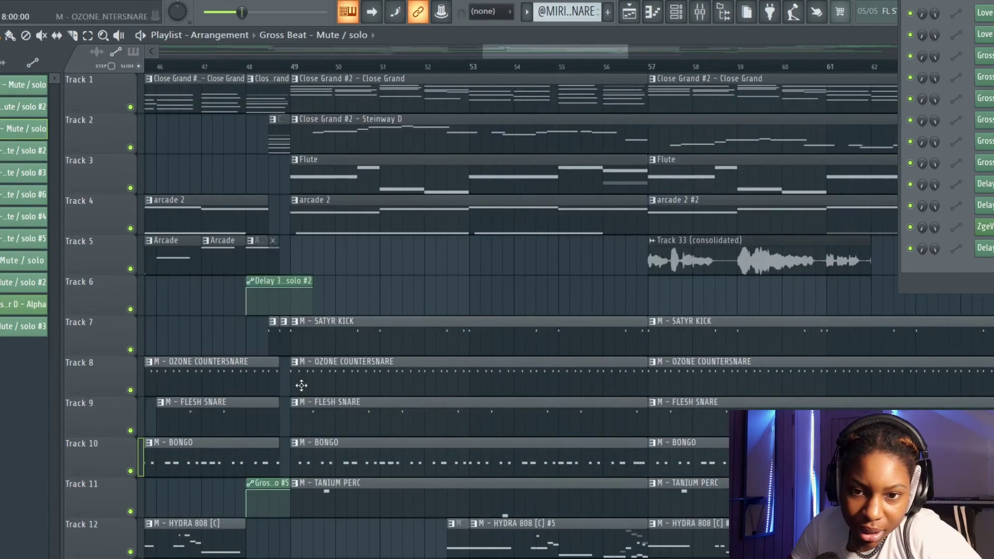
# Step: Play from bar 48 to listen to the Delay 3 automation on Track 6 leading into bar 49
pyautogui.scroll(4, 301, 385)
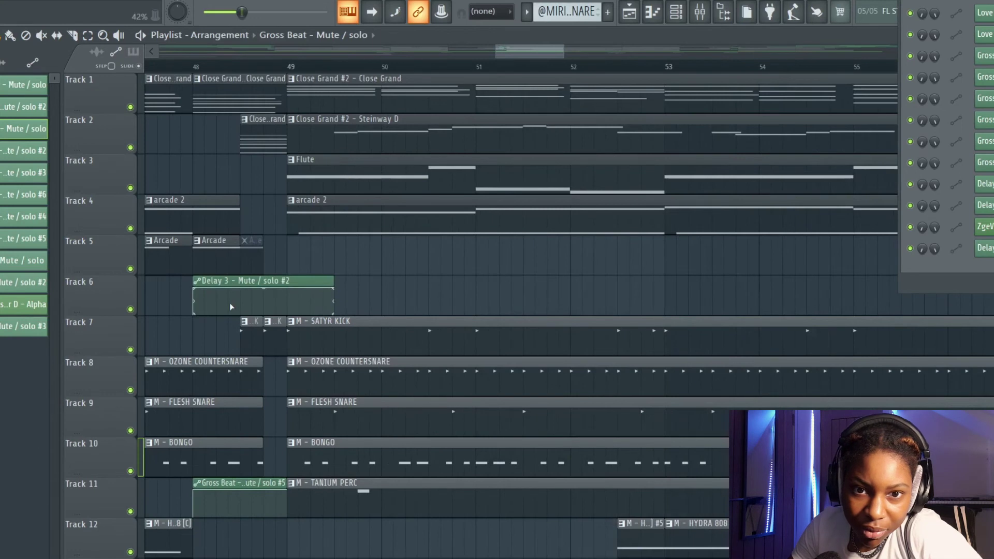
pyautogui.click(195, 66)
pyautogui.press('space')
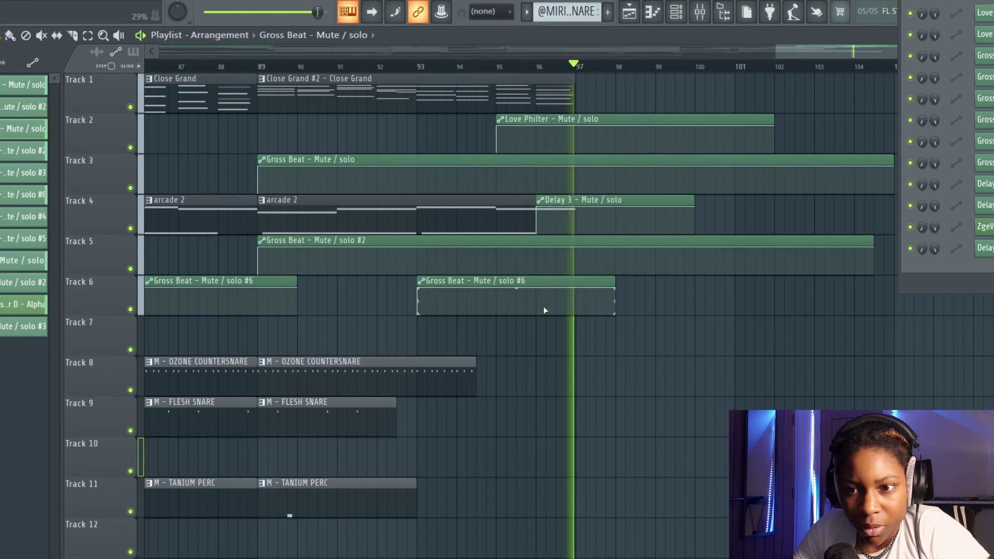
# Step: Stop playback in the outro and place the playhead at bar 89, where its Gross Beat automation begins
pyautogui.press('space')
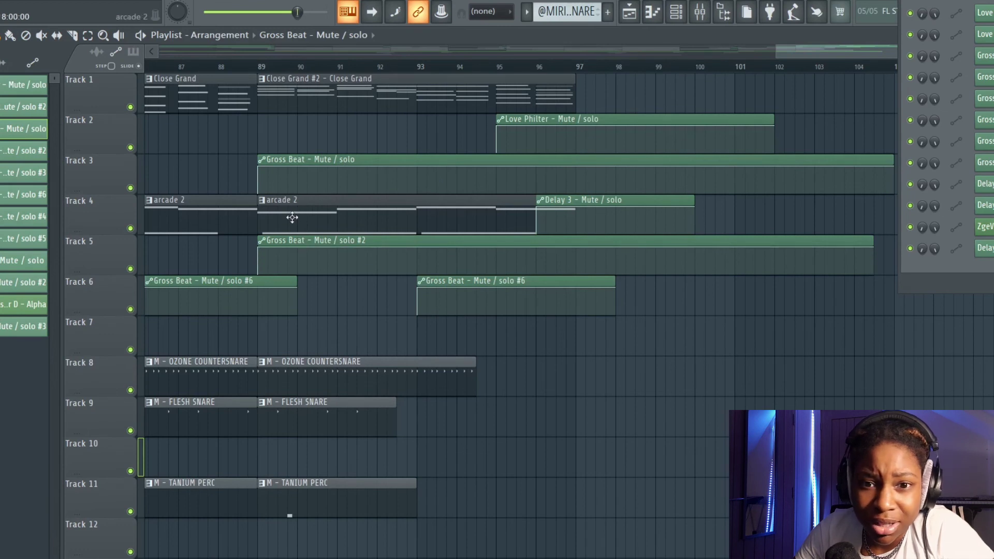
pyautogui.click(261, 67)
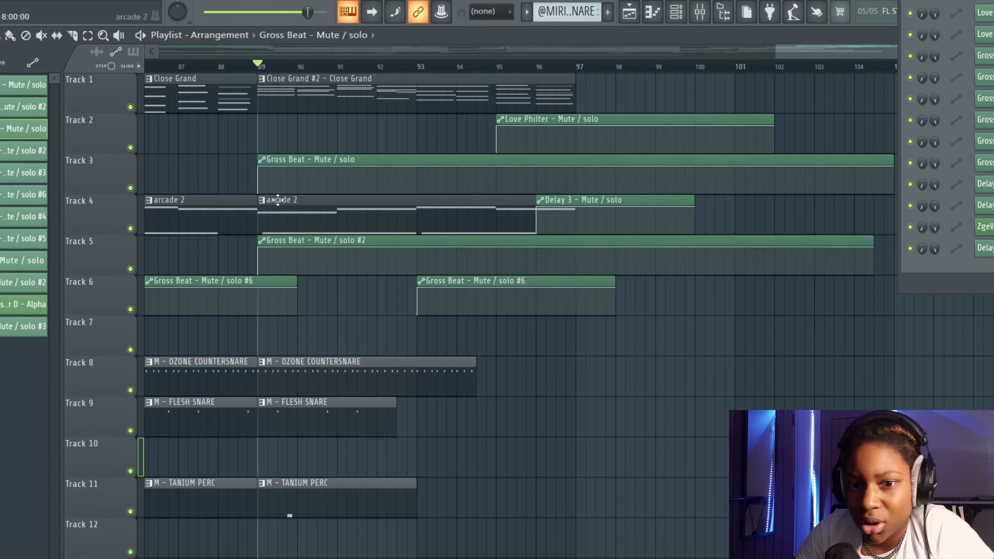